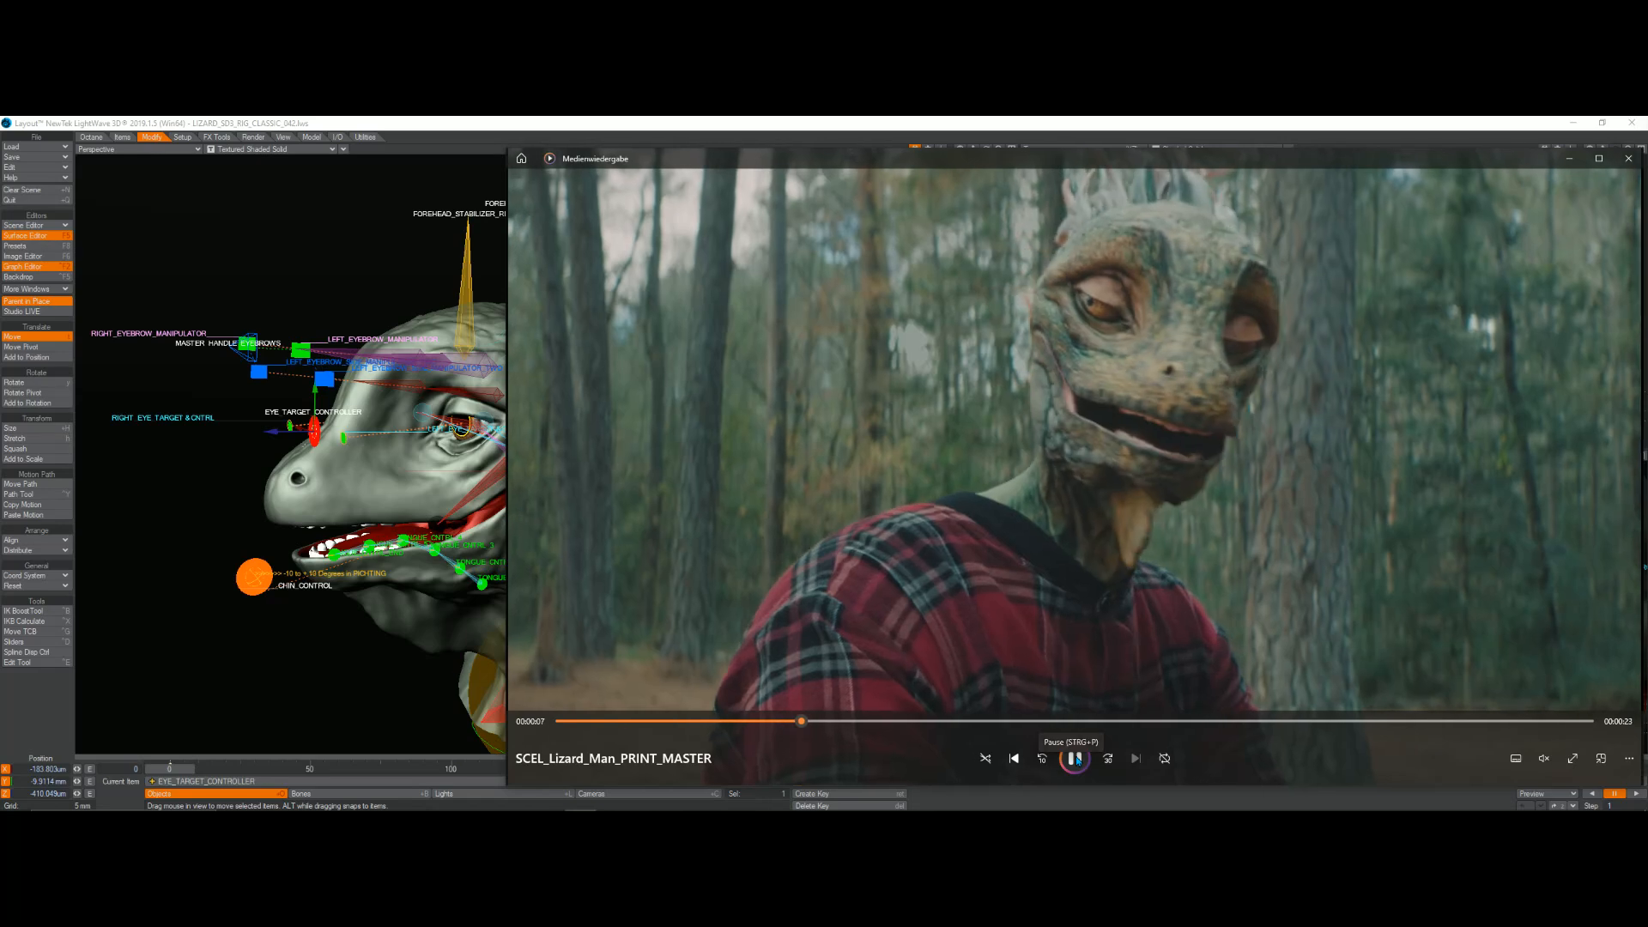
Step: Play and pause through SCEL_Lizard_Man_PRINT_MASTER to examine the lizard character's facial animation up to the closing logo
{"action": "left_click", "coordinate": [1075, 759]}
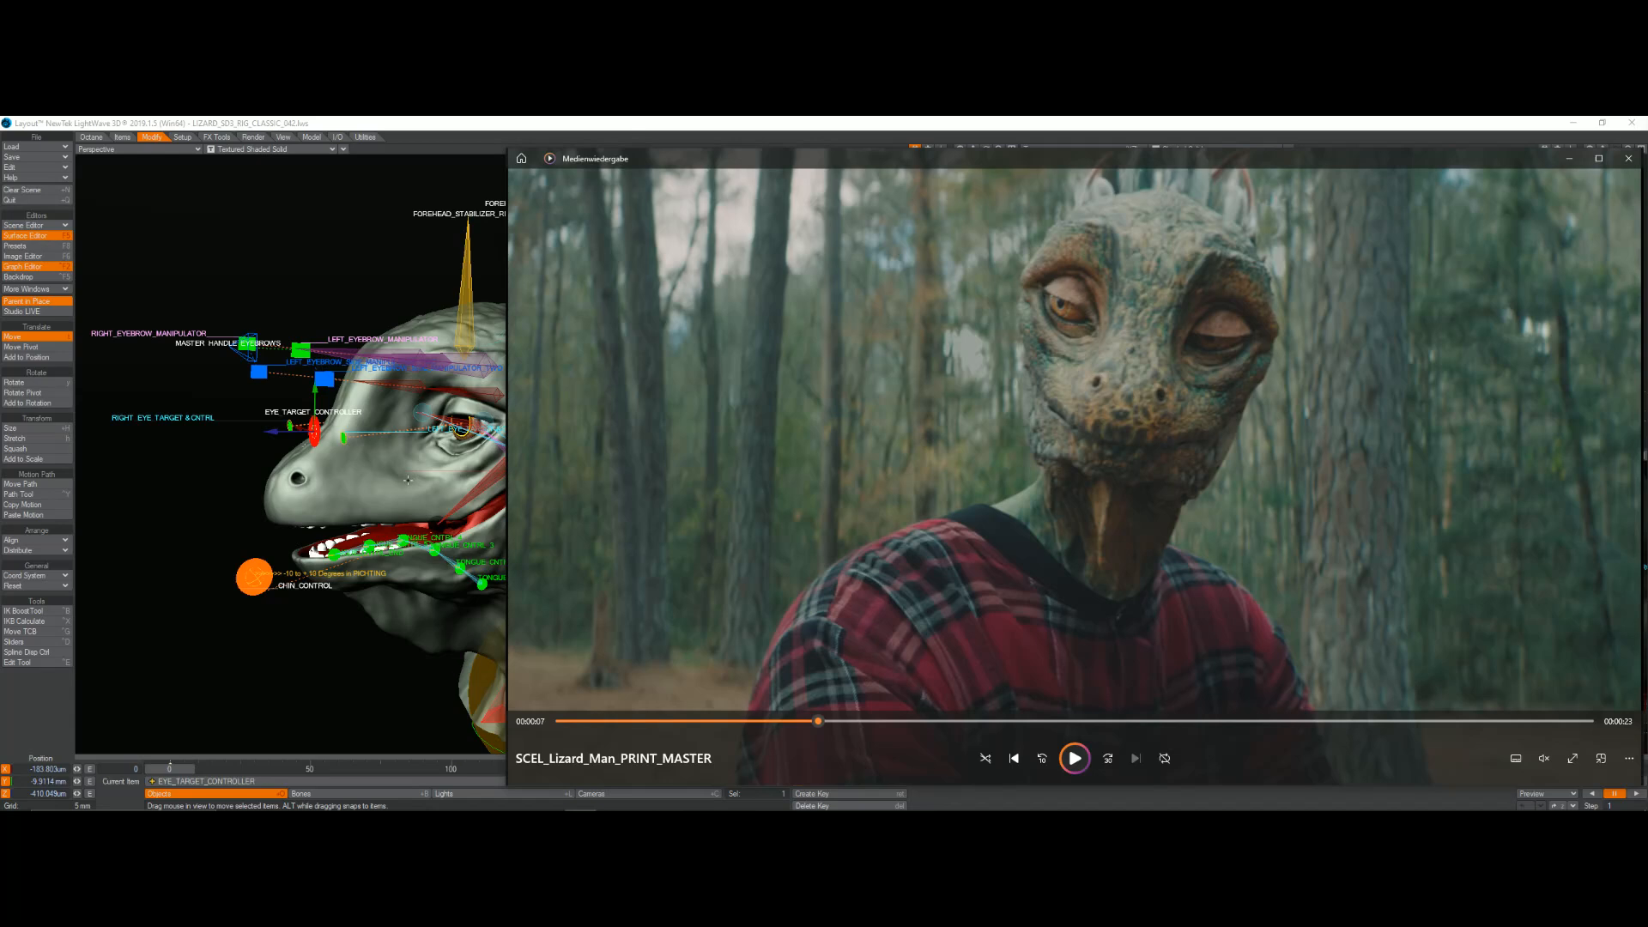
{"action": "left_click", "coordinate": [1075, 759]}
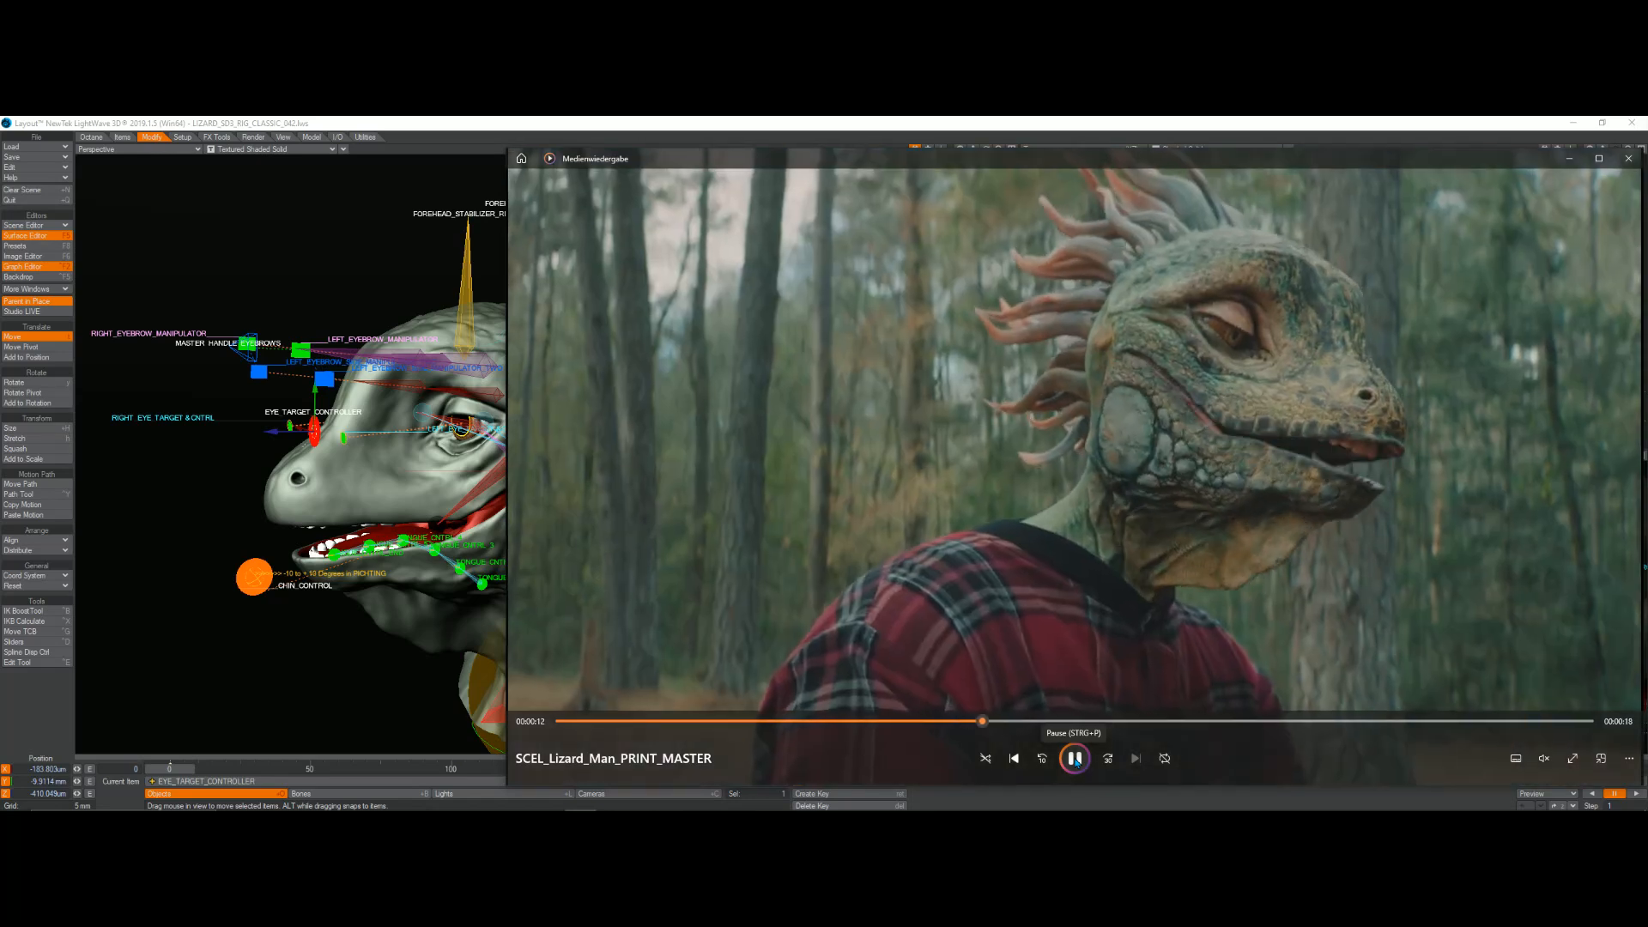
{"action": "left_click", "coordinate": [1074, 759]}
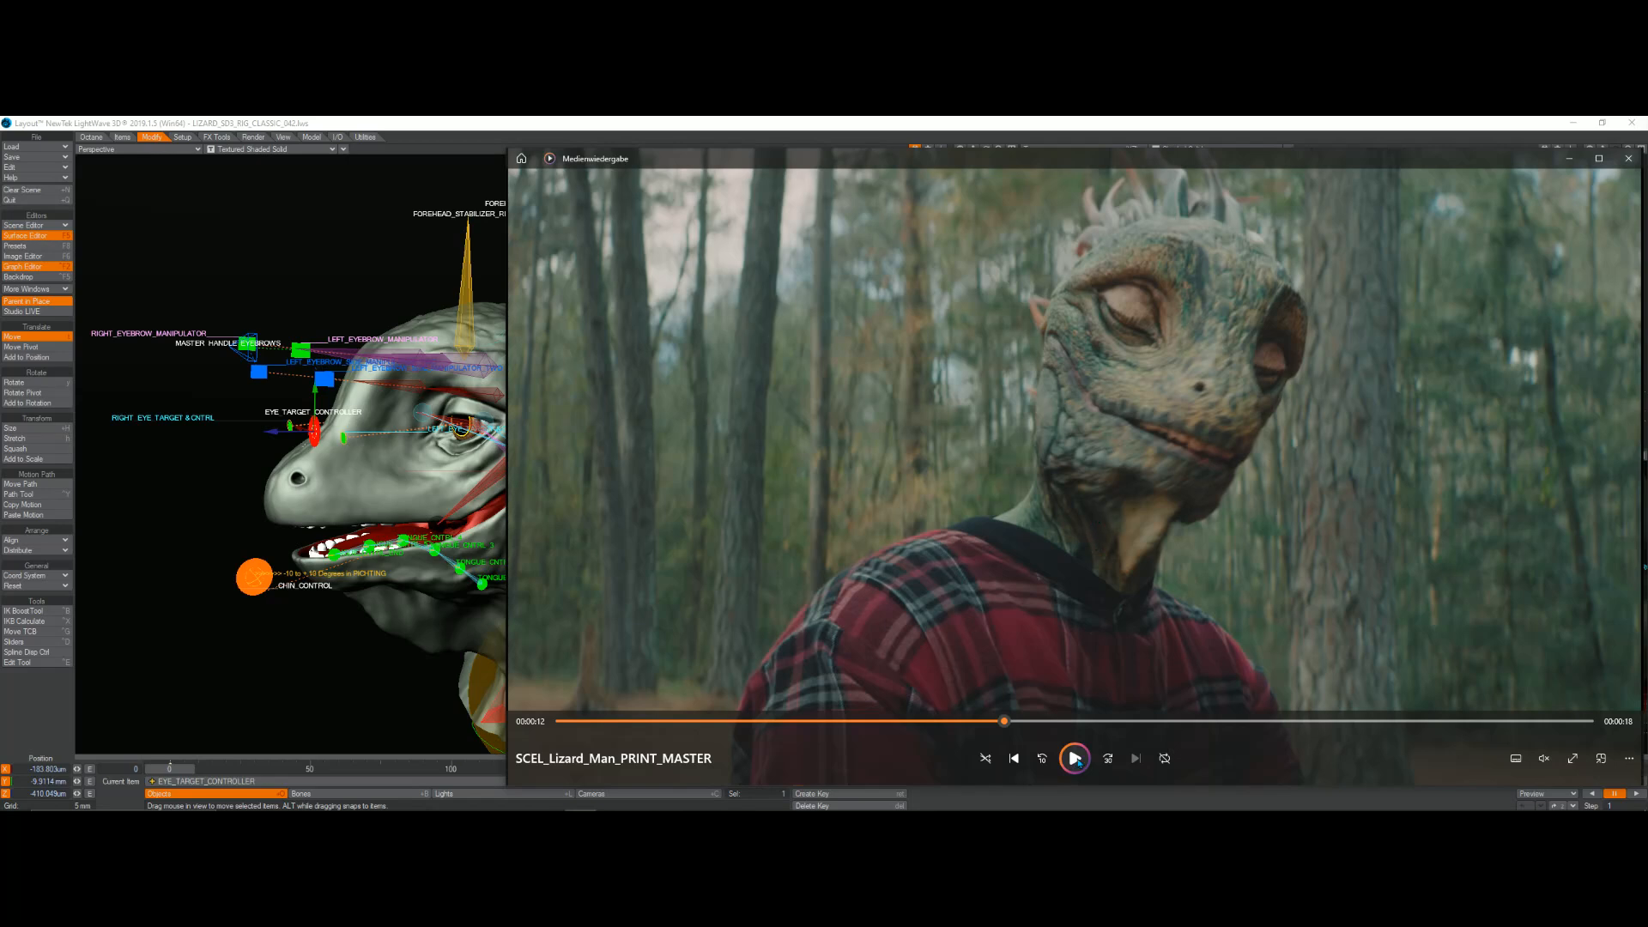
{"action": "left_click", "coordinate": [1075, 758]}
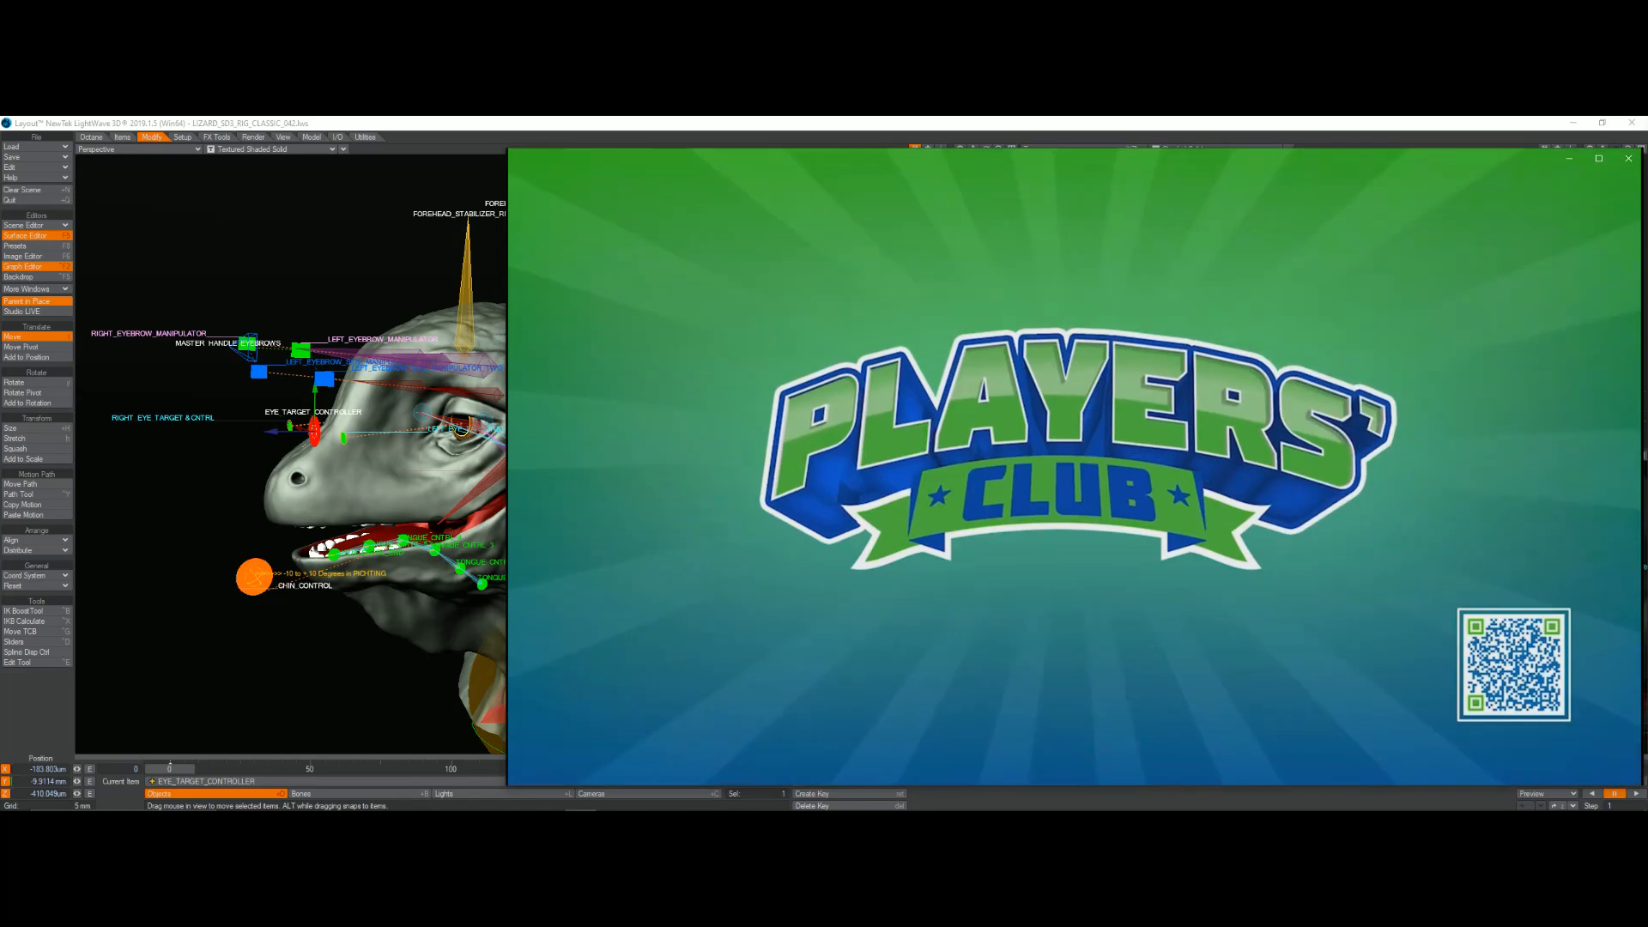
{"action": "left_click", "coordinate": [1076, 759]}
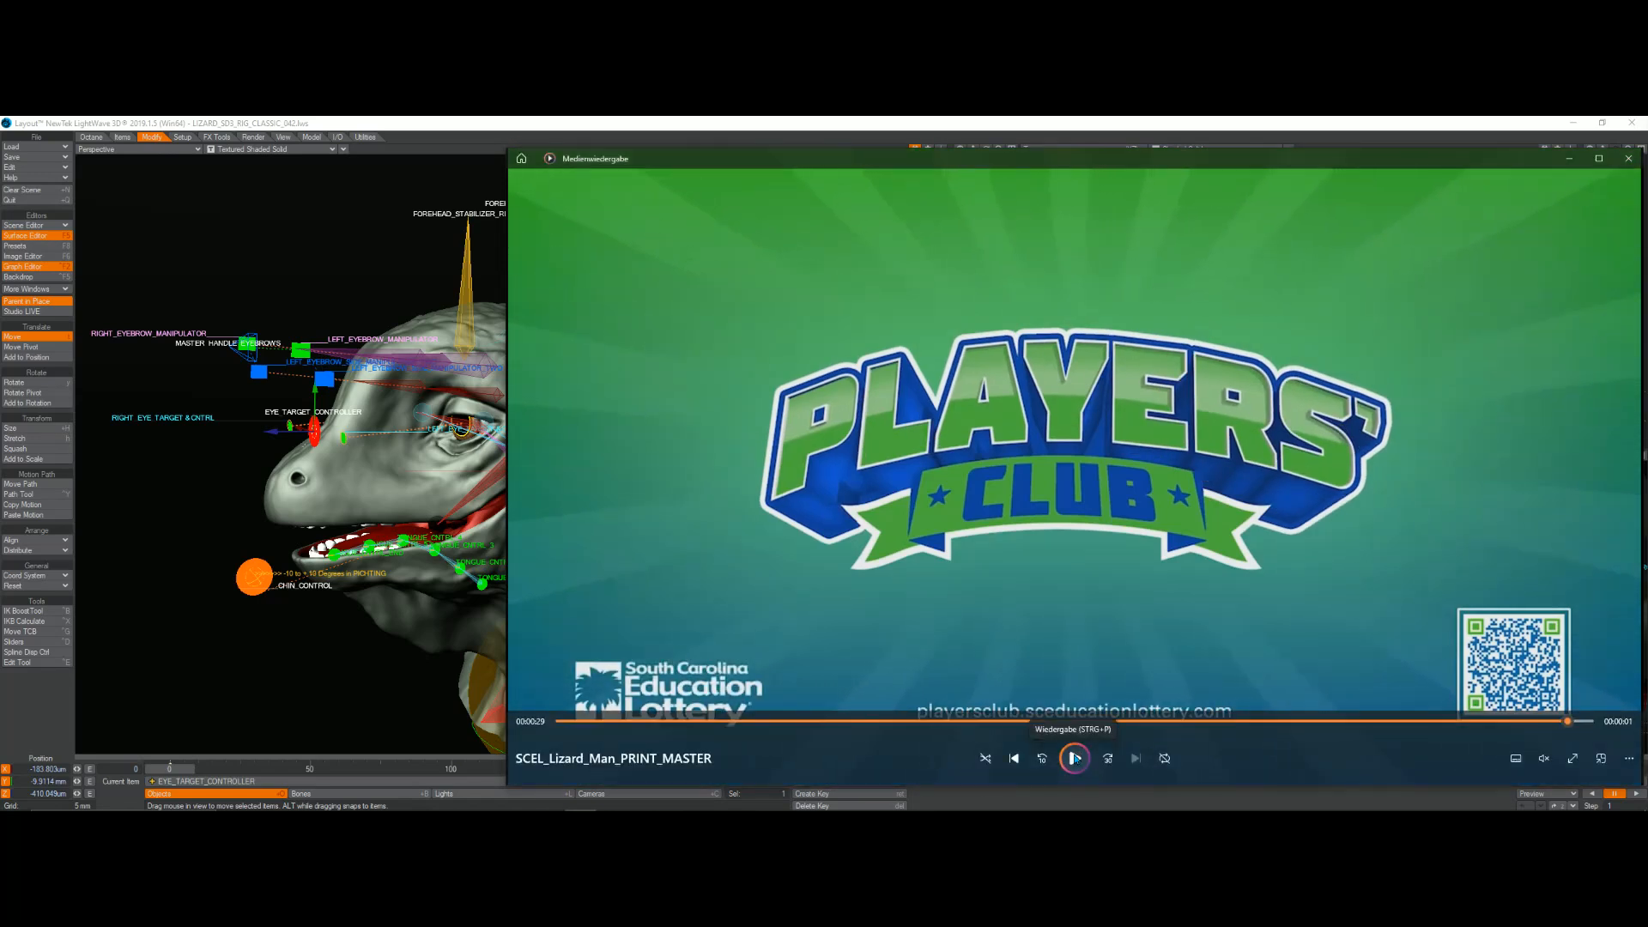
Step: Replay the reference video from about 12 seconds to examine the lizard's head turns, and close the player
{"action": "left_click", "coordinate": [982, 723]}
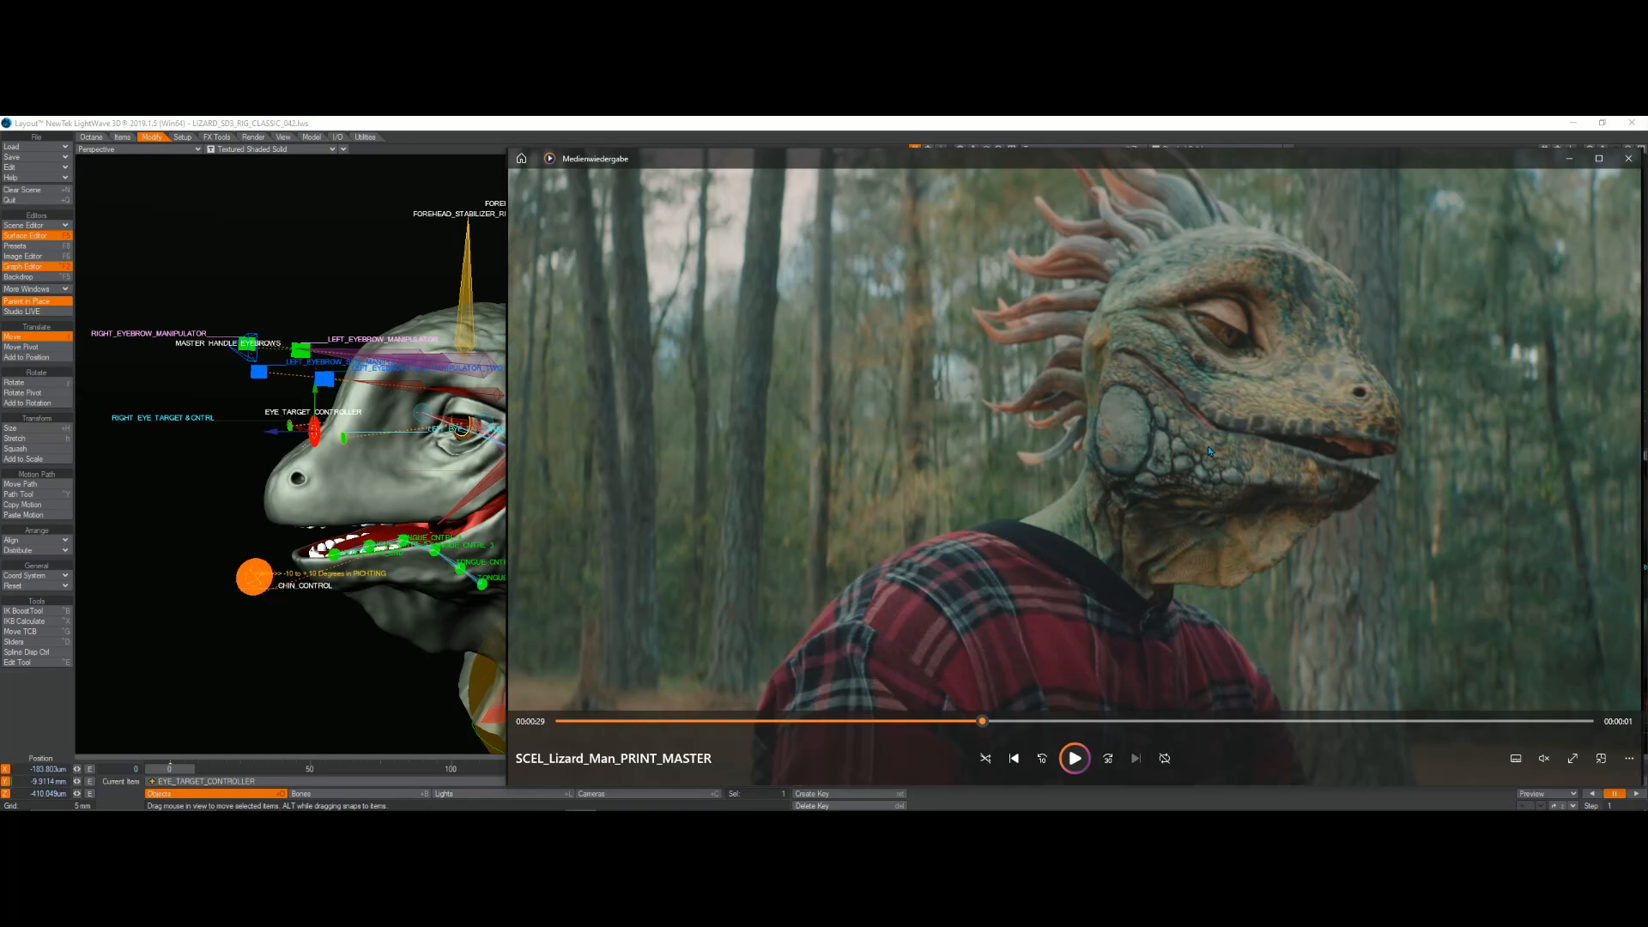
{"action": "left_click", "coordinate": [1074, 753]}
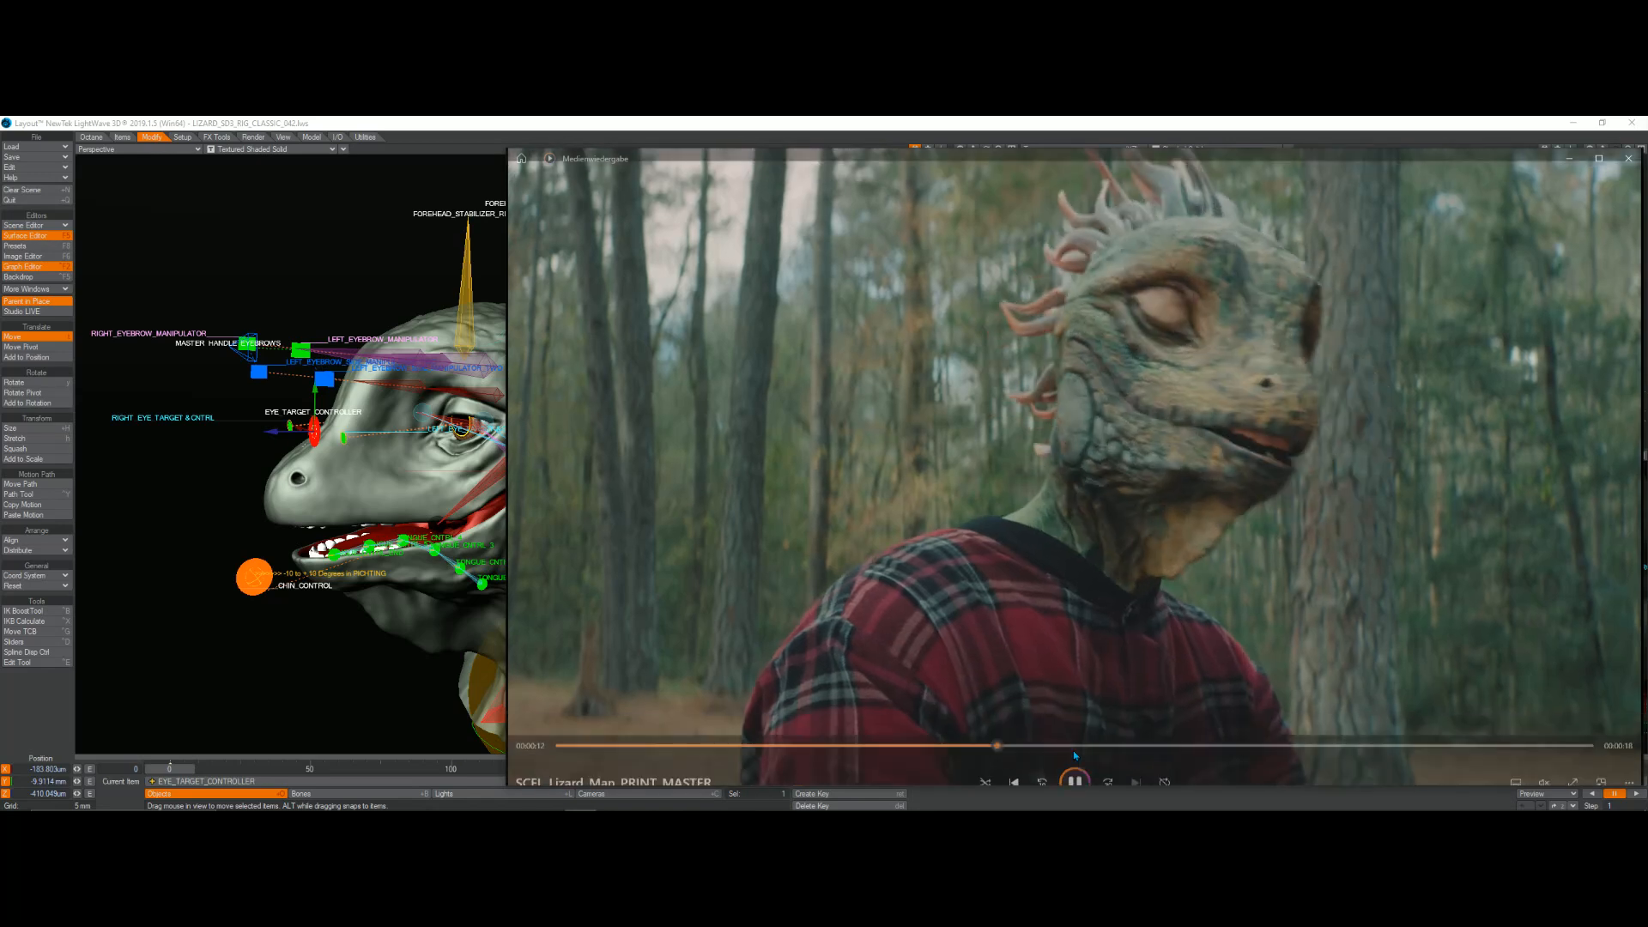
{"action": "left_click", "coordinate": [1075, 758]}
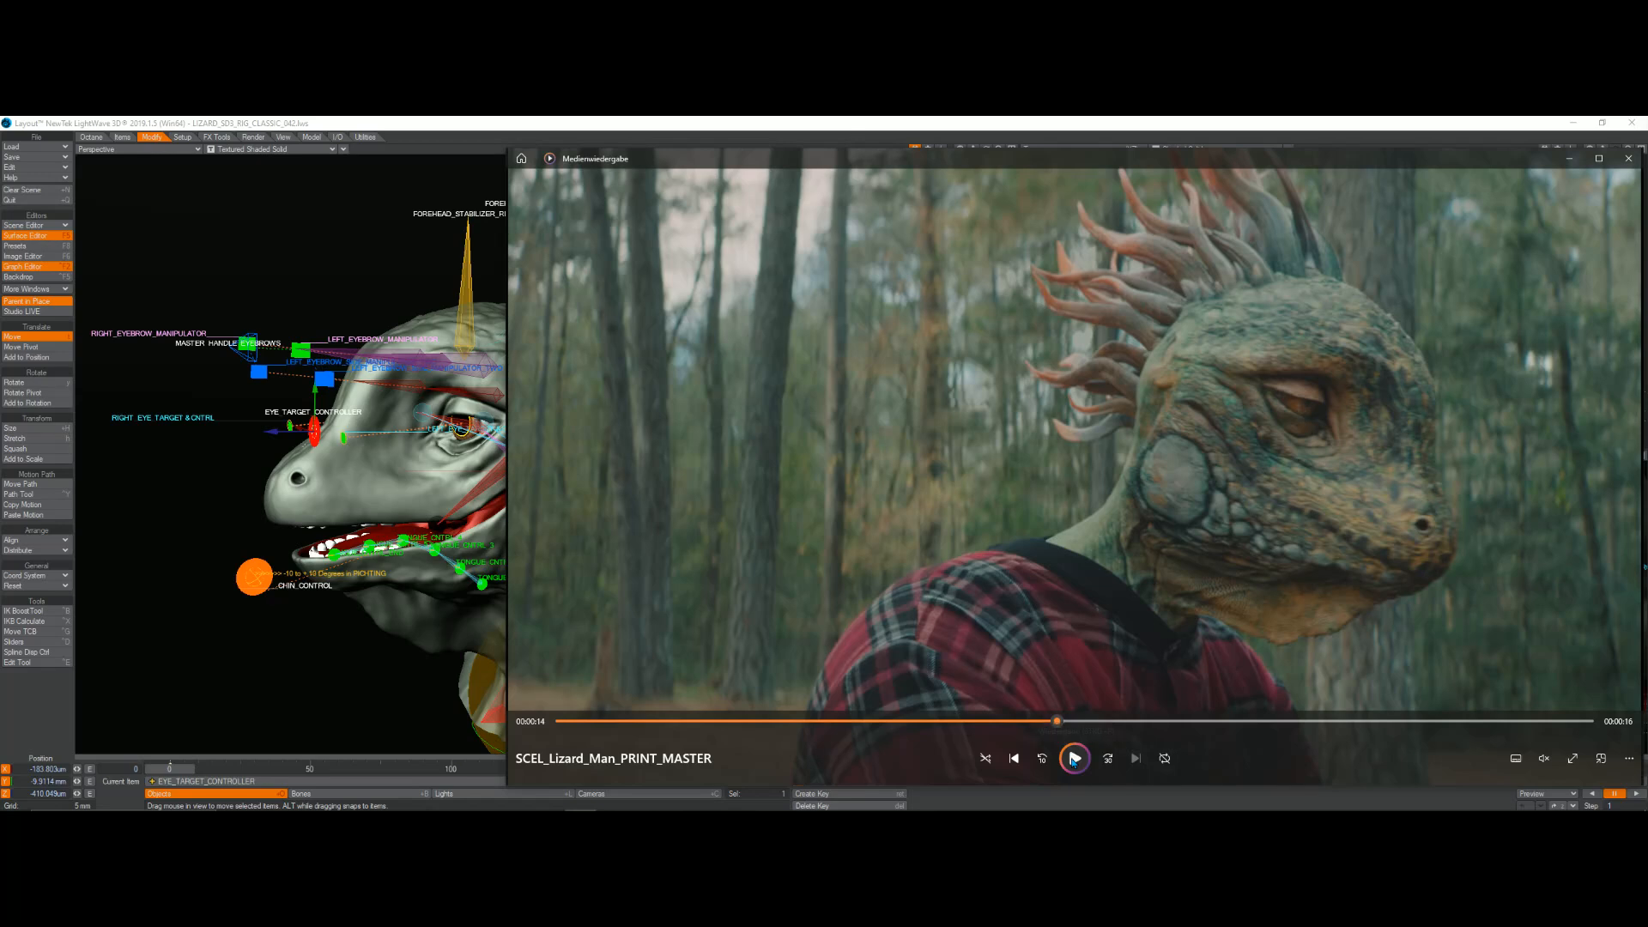
{"action": "left_click", "coordinate": [1074, 758]}
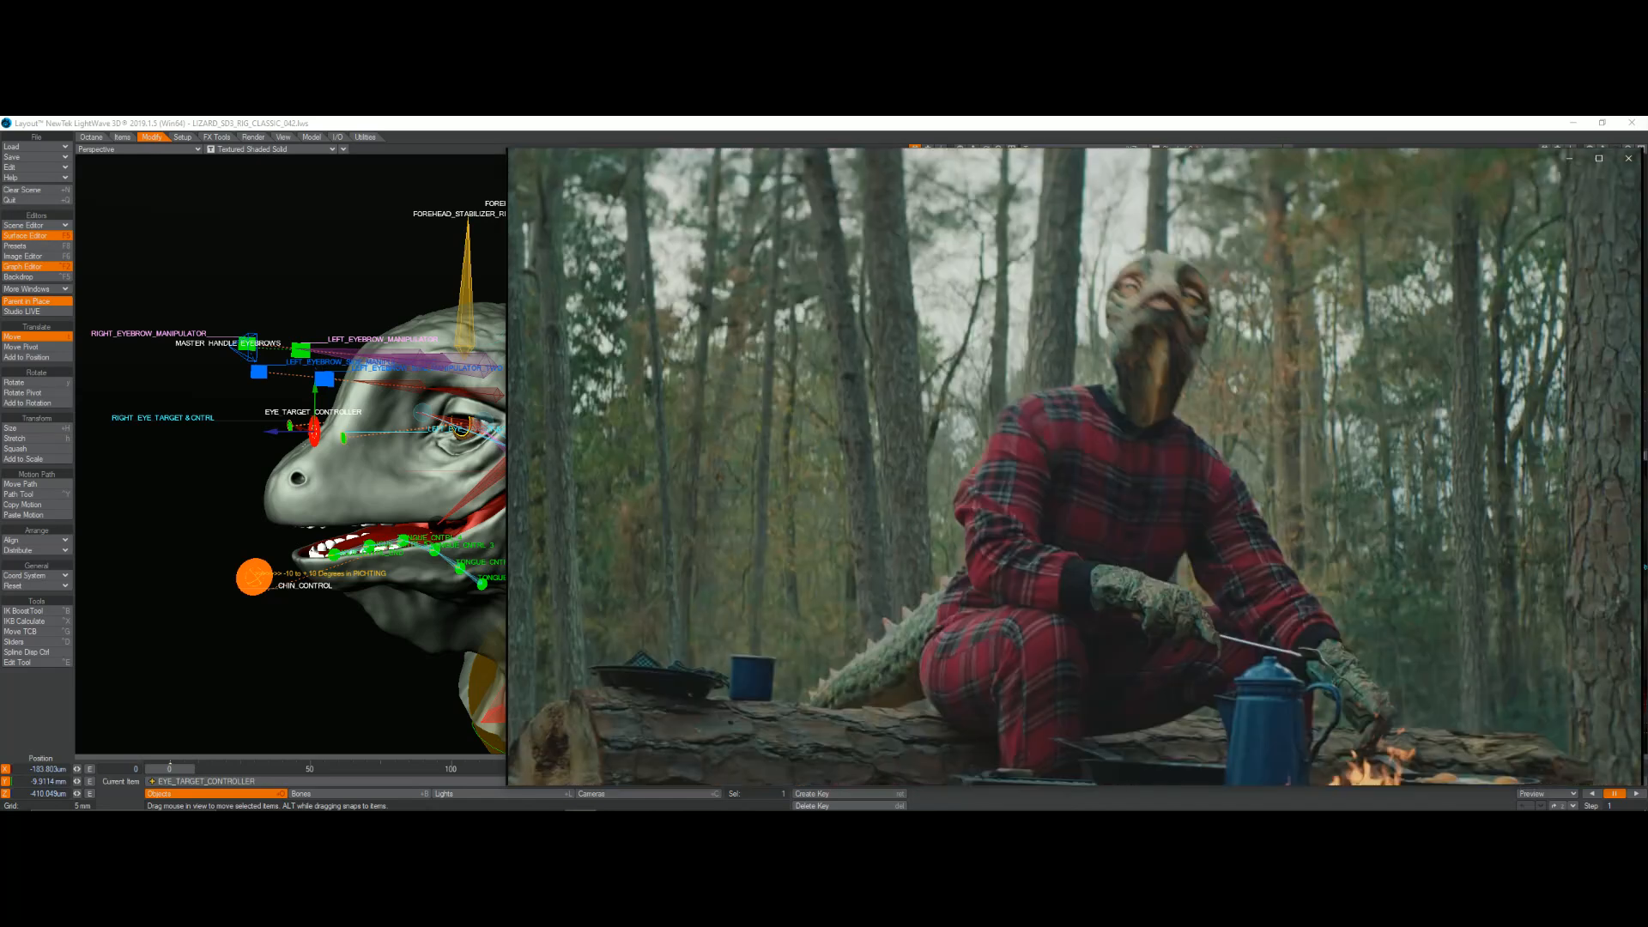
{"action": "mouse_move", "coordinate": [1073, 761]}
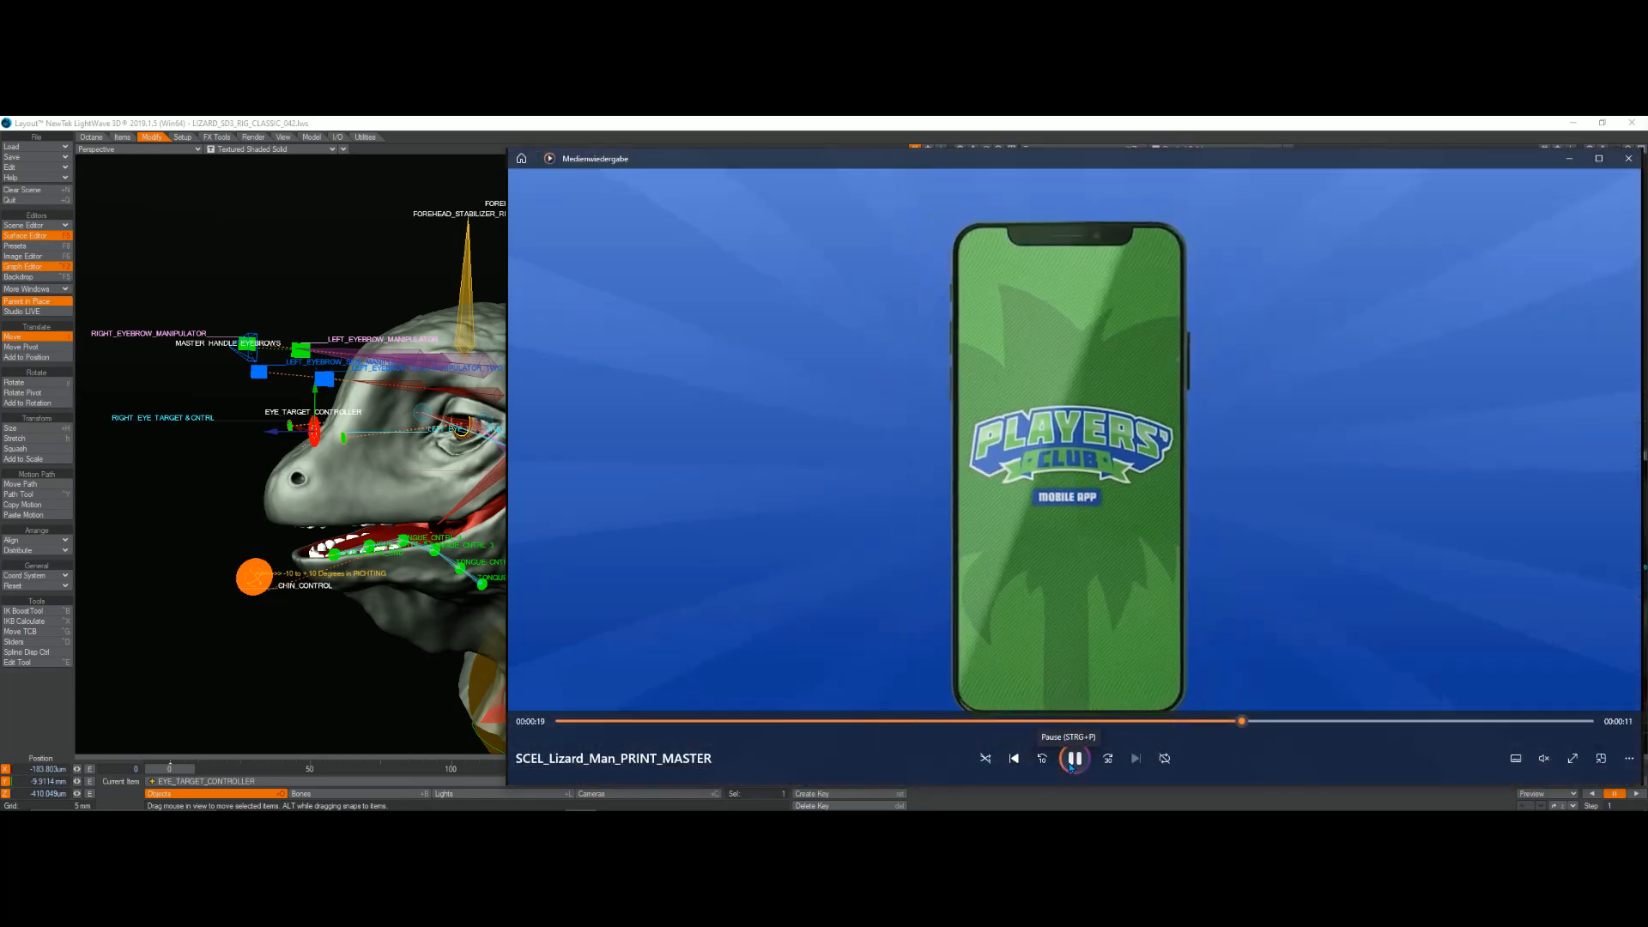
{"action": "left_click", "coordinate": [1073, 758]}
{"action": "left_click", "coordinate": [1627, 160]}
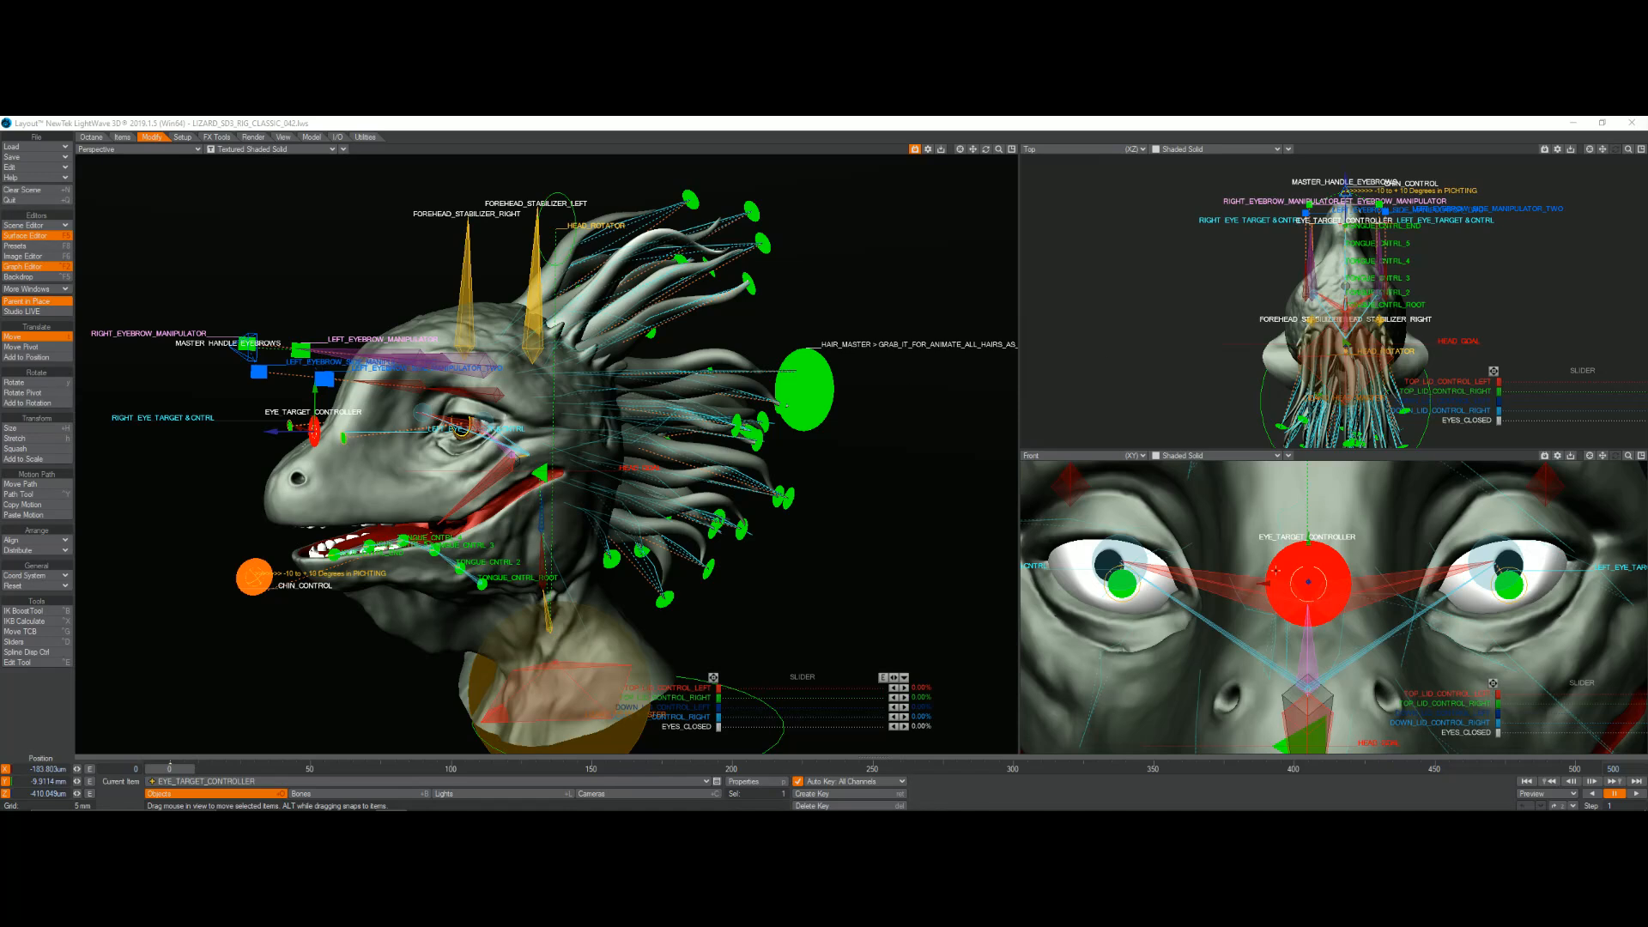
Step: Raise EYE_TARGET_CONTROLLER slightly between the eyes and shift HAIR_MASTER a little to move all the hair spines
{"action": "left_click_drag", "start_coordinate": [1264, 584], "coordinate": [1307, 530]}
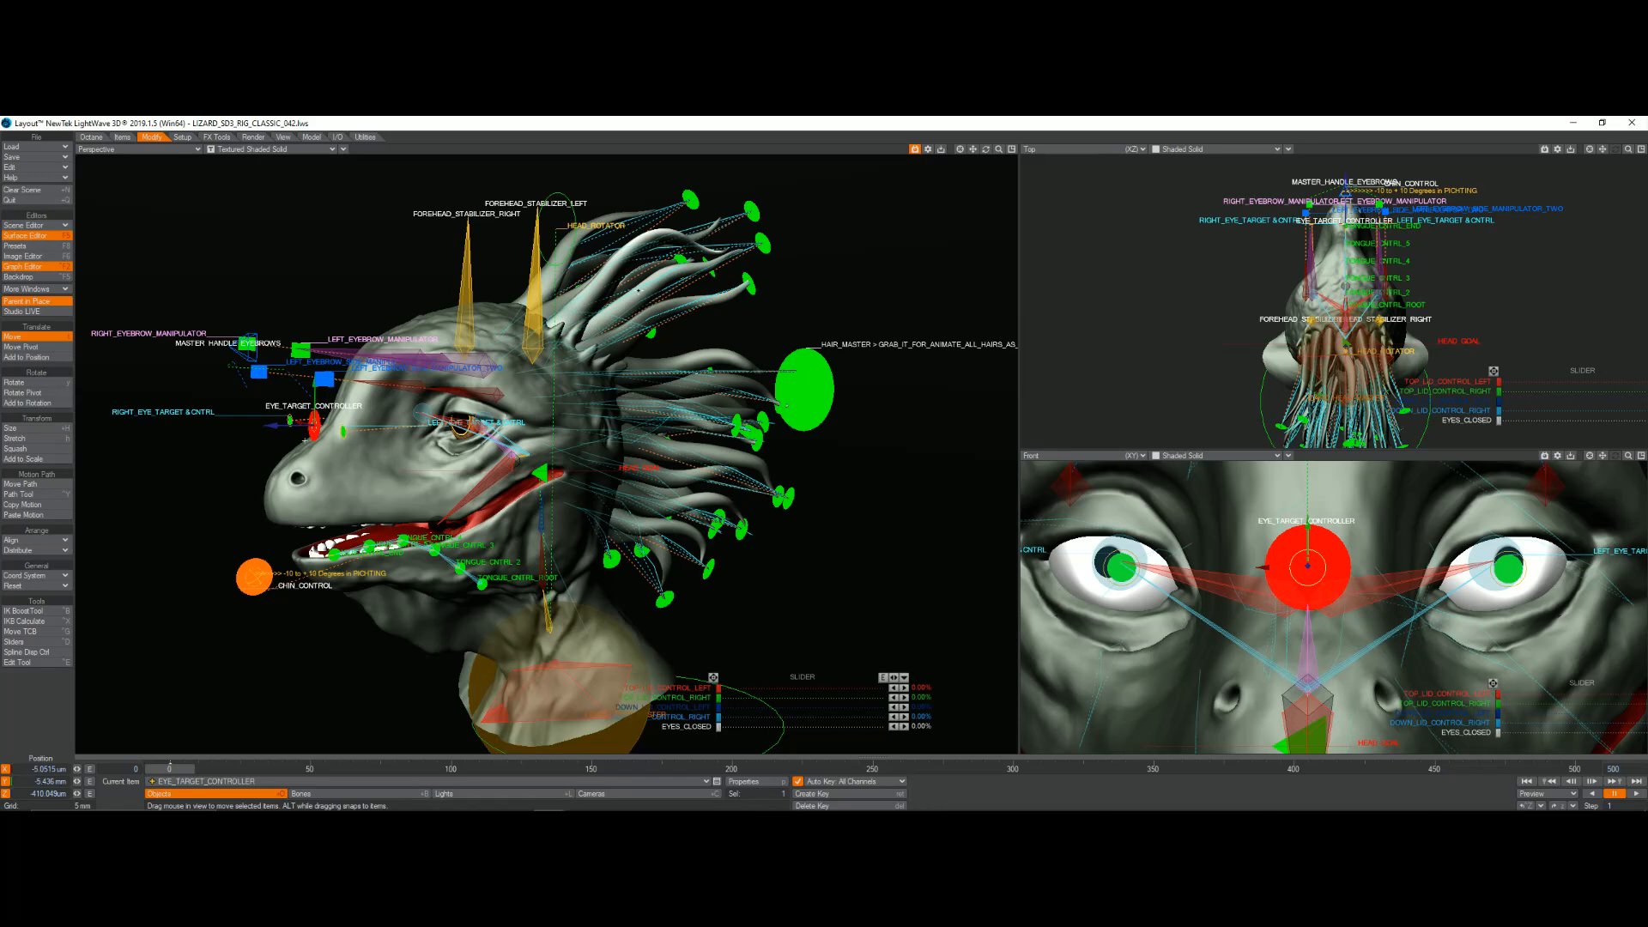
{"action": "left_click", "coordinate": [809, 383]}
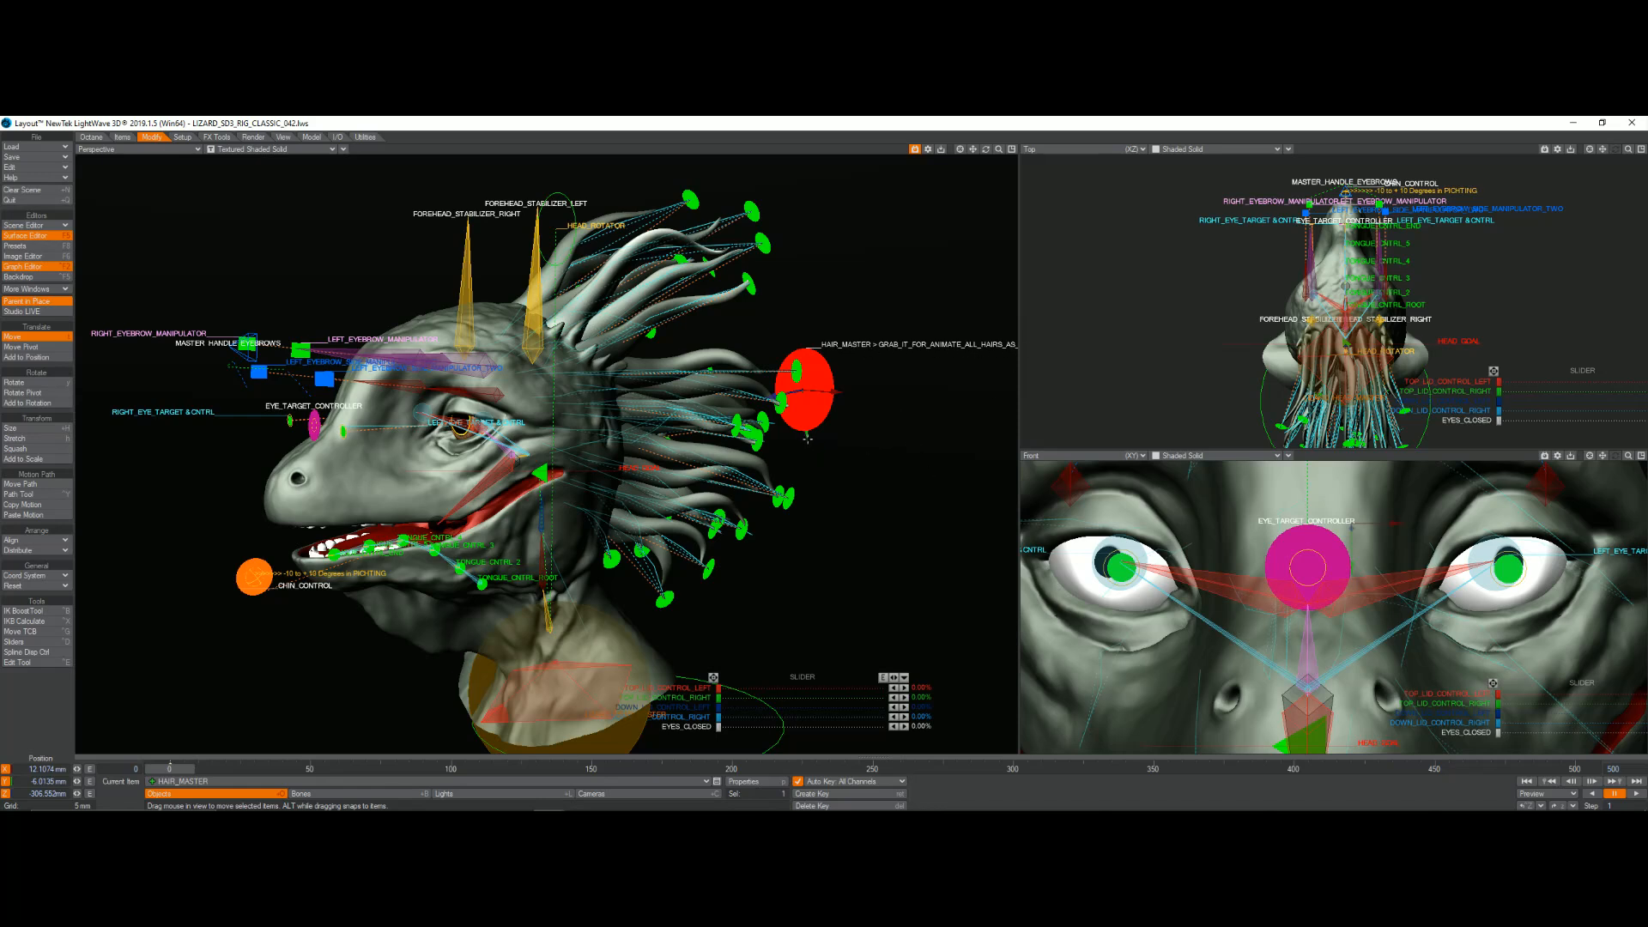
{"action": "left_click_drag", "start_coordinate": [807, 435], "coordinate": [827, 396]}
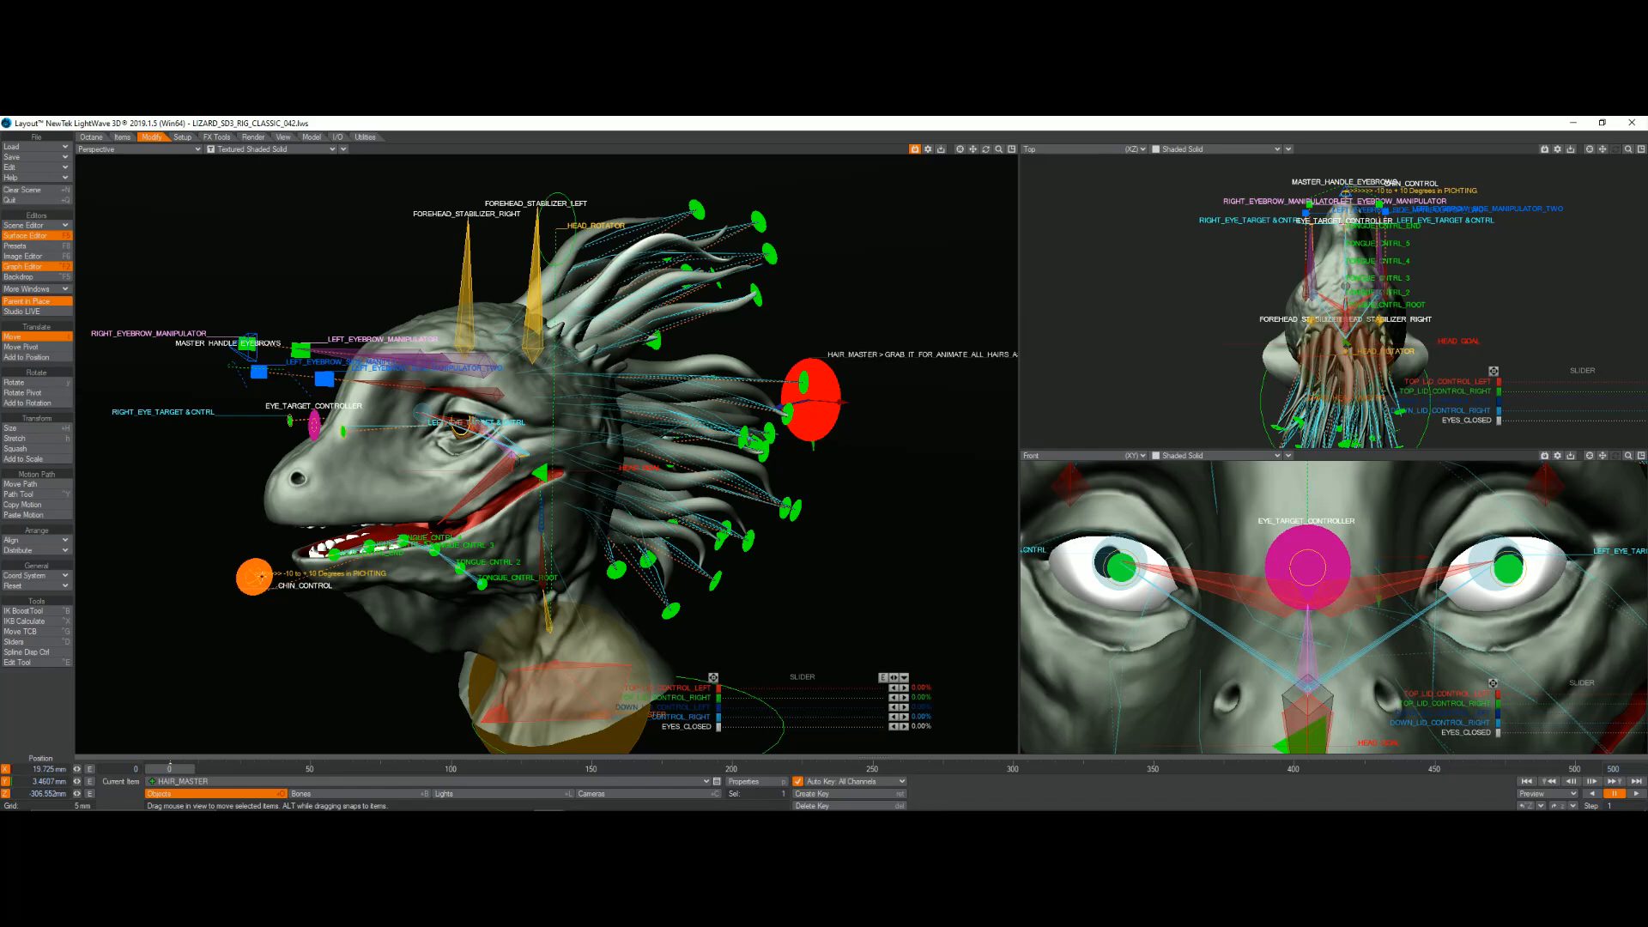
Step: Rotate CHIN_CONTROLLER in pitch to about 10° to open the lizard's jaw wide
{"action": "left_click", "coordinate": [252, 582]}
{"action": "key", "text": "y"}
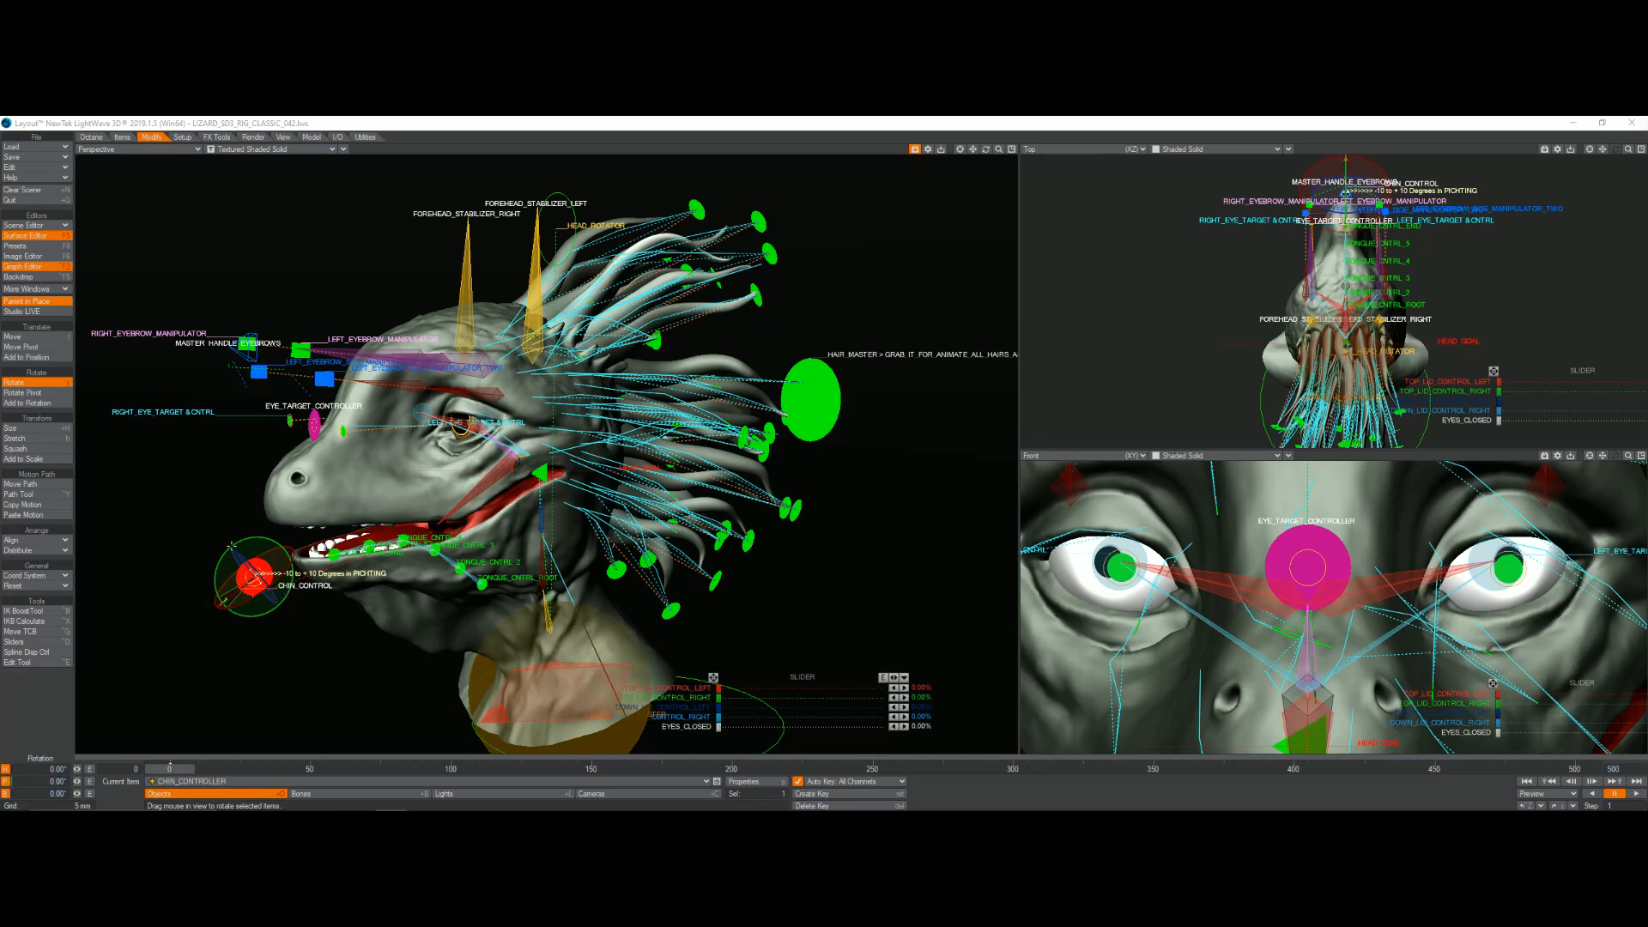
{"action": "left_click_drag", "start_coordinate": [231, 545], "coordinate": [231, 525]}
{"action": "left_click_drag", "start_coordinate": [221, 596], "coordinate": [228, 603]}
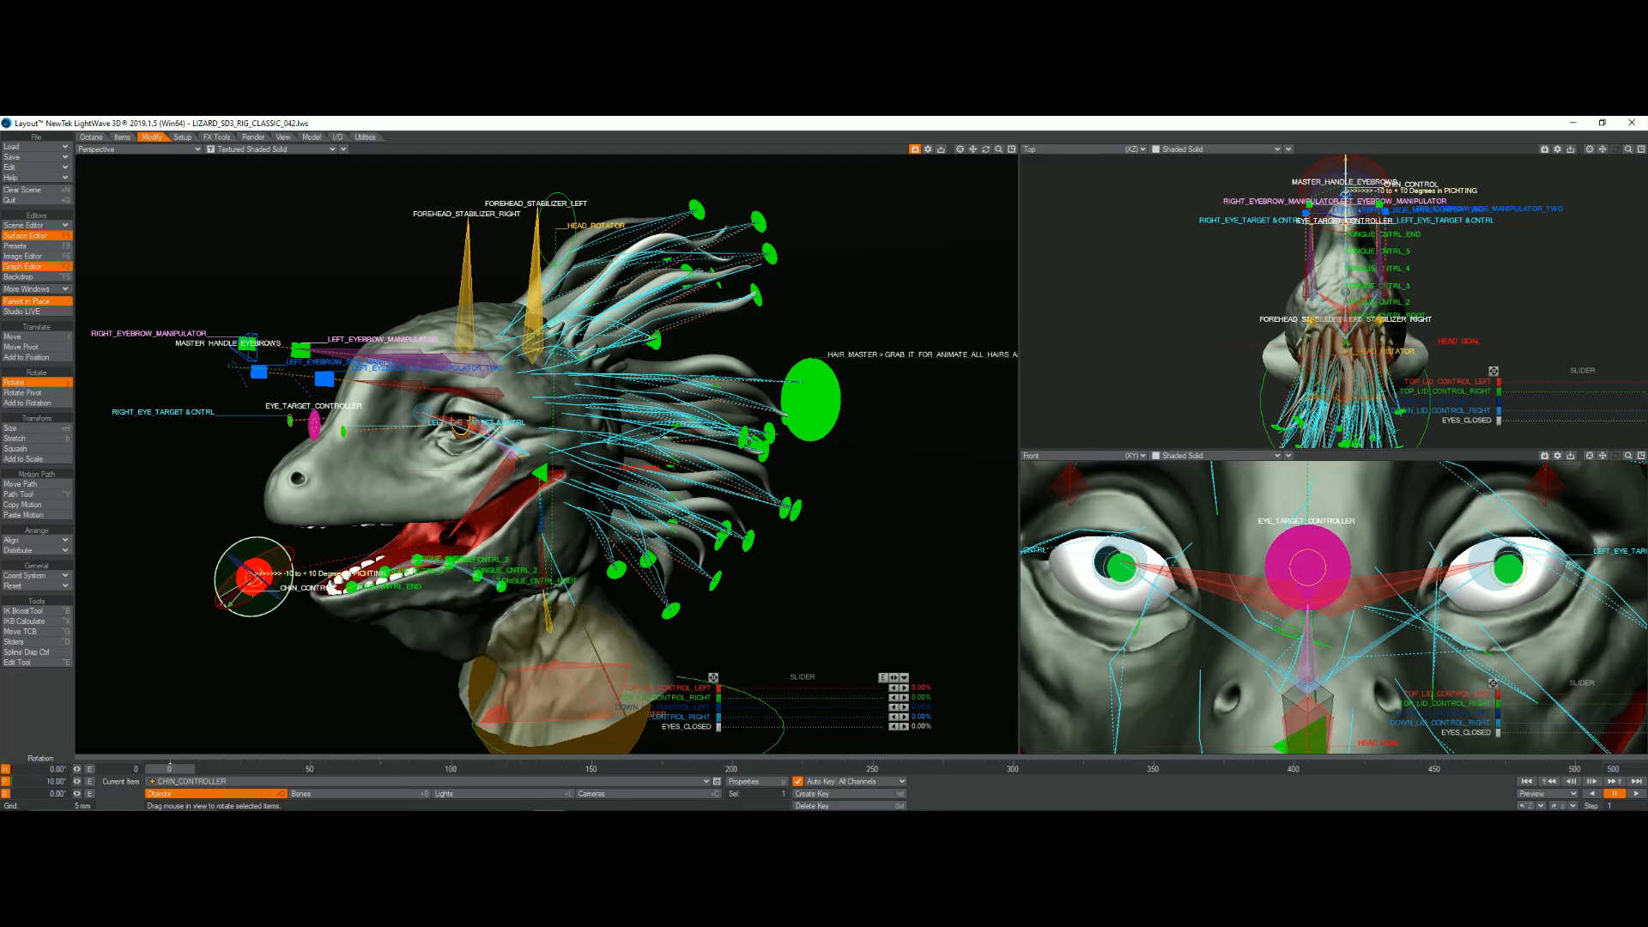
{"action": "mouse_move", "coordinate": [229, 604]}
{"action": "left_mouse_down"}
{"action": "mouse_move", "coordinate": [277, 561]}
{"action": "mouse_move", "coordinate": [226, 577]}
{"action": "left_mouse_up"}
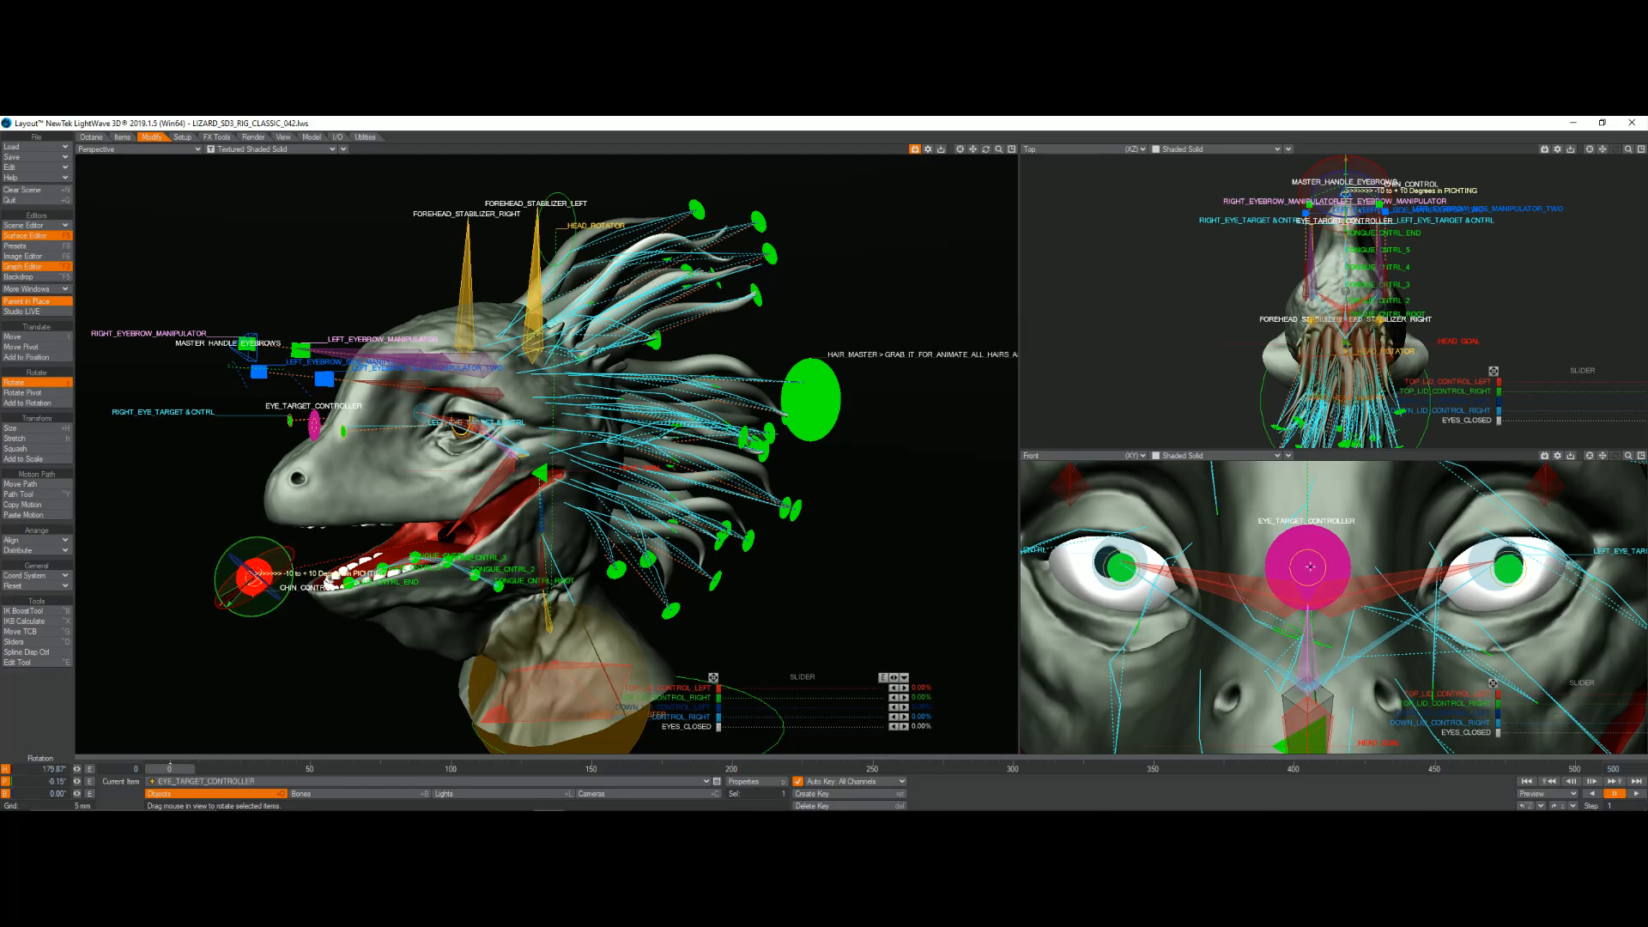
Step: Move EYE_TARGET_CONTROLLER sideways toward the lizard's left eye so both eyes follow it
{"action": "left_click", "coordinate": [310, 429]}
{"action": "left_click", "coordinate": [26, 337]}
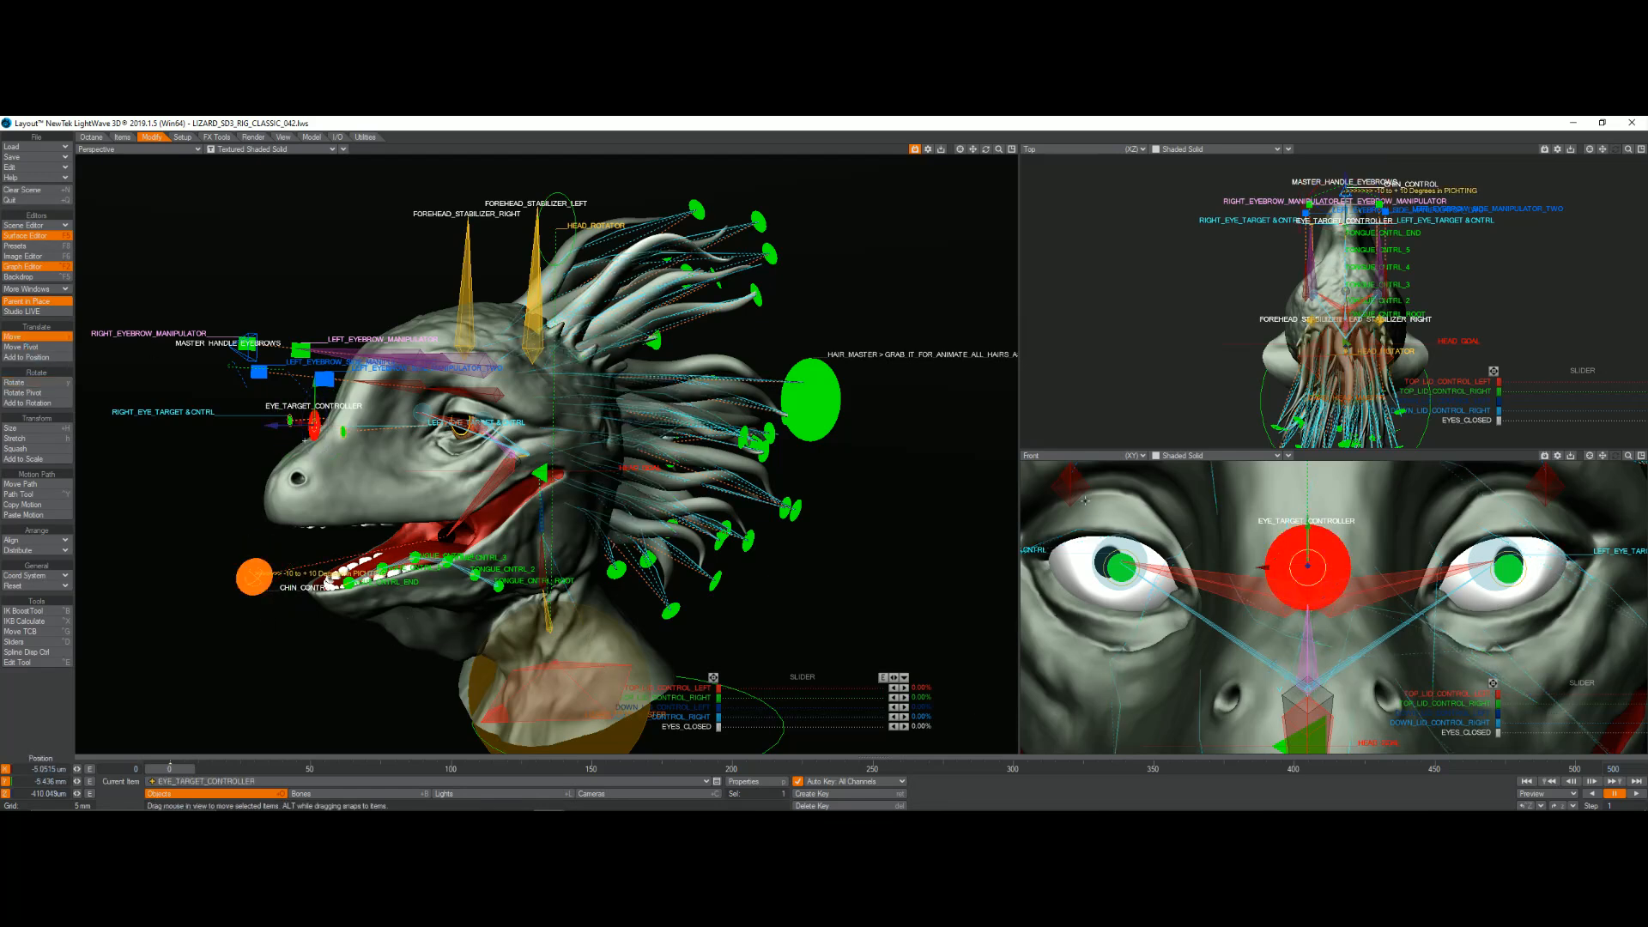
{"action": "mouse_move", "coordinate": [1260, 567]}
{"action": "left_mouse_down"}
{"action": "mouse_move", "coordinate": [1153, 566]}
{"action": "mouse_move", "coordinate": [1258, 568]}
{"action": "left_mouse_up"}
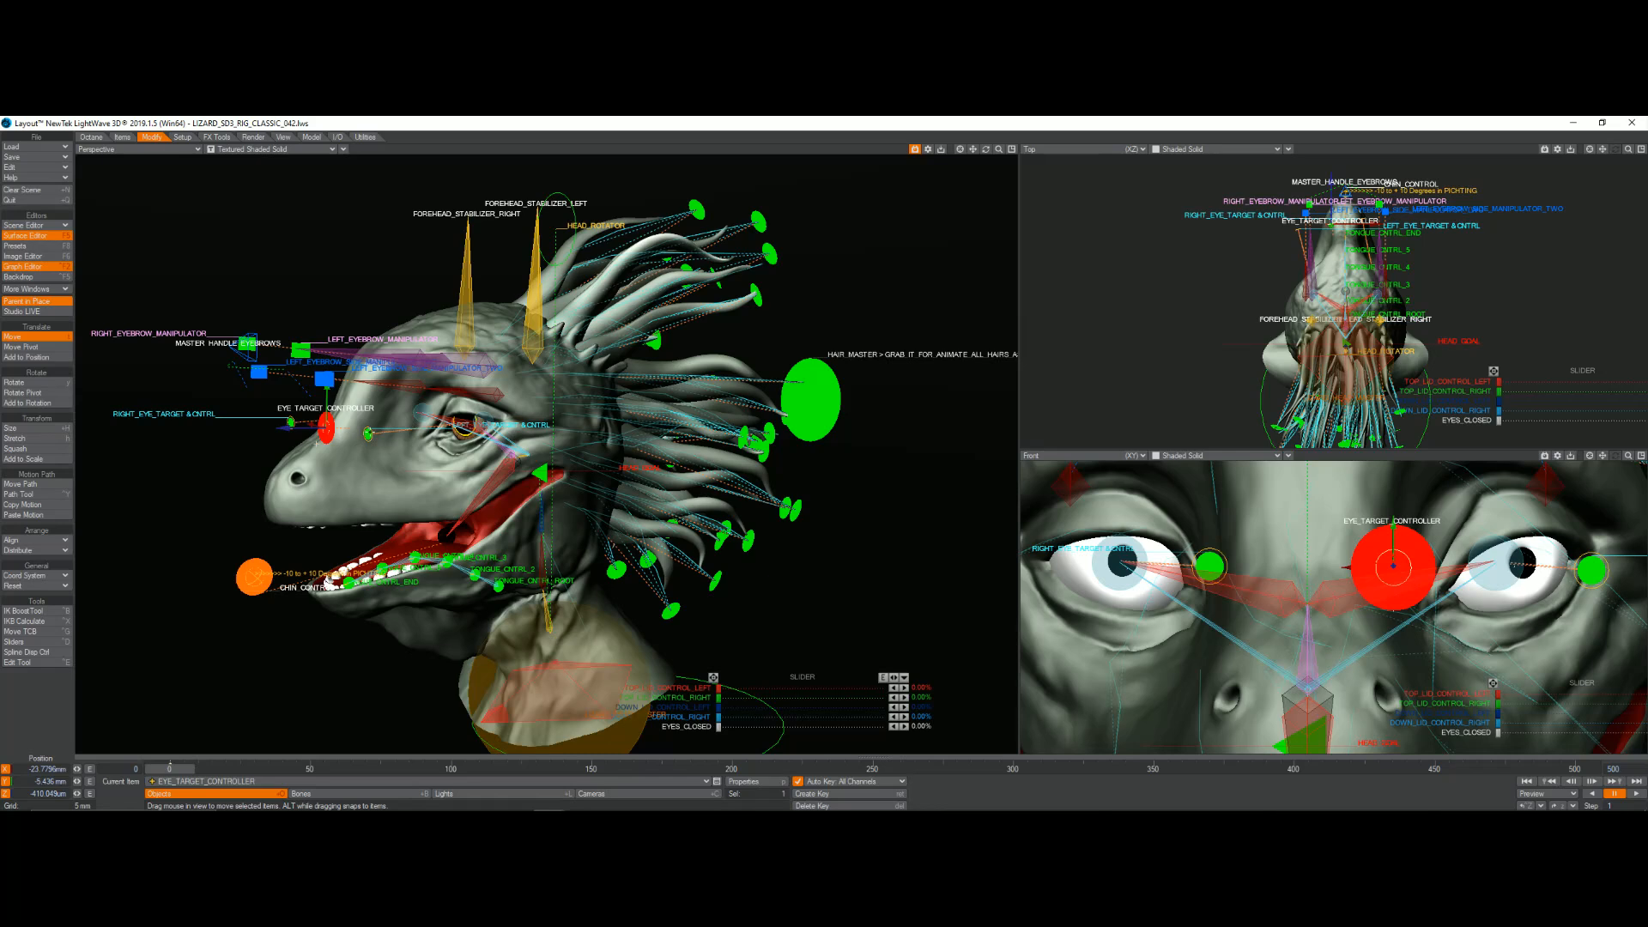
Step: Offset RIGHT_EYE_TARGET sideways by about 5.5 mm, and undo this and the sideways EYE_TARGET_CONTROLLER move
{"action": "left_click", "coordinate": [291, 423]}
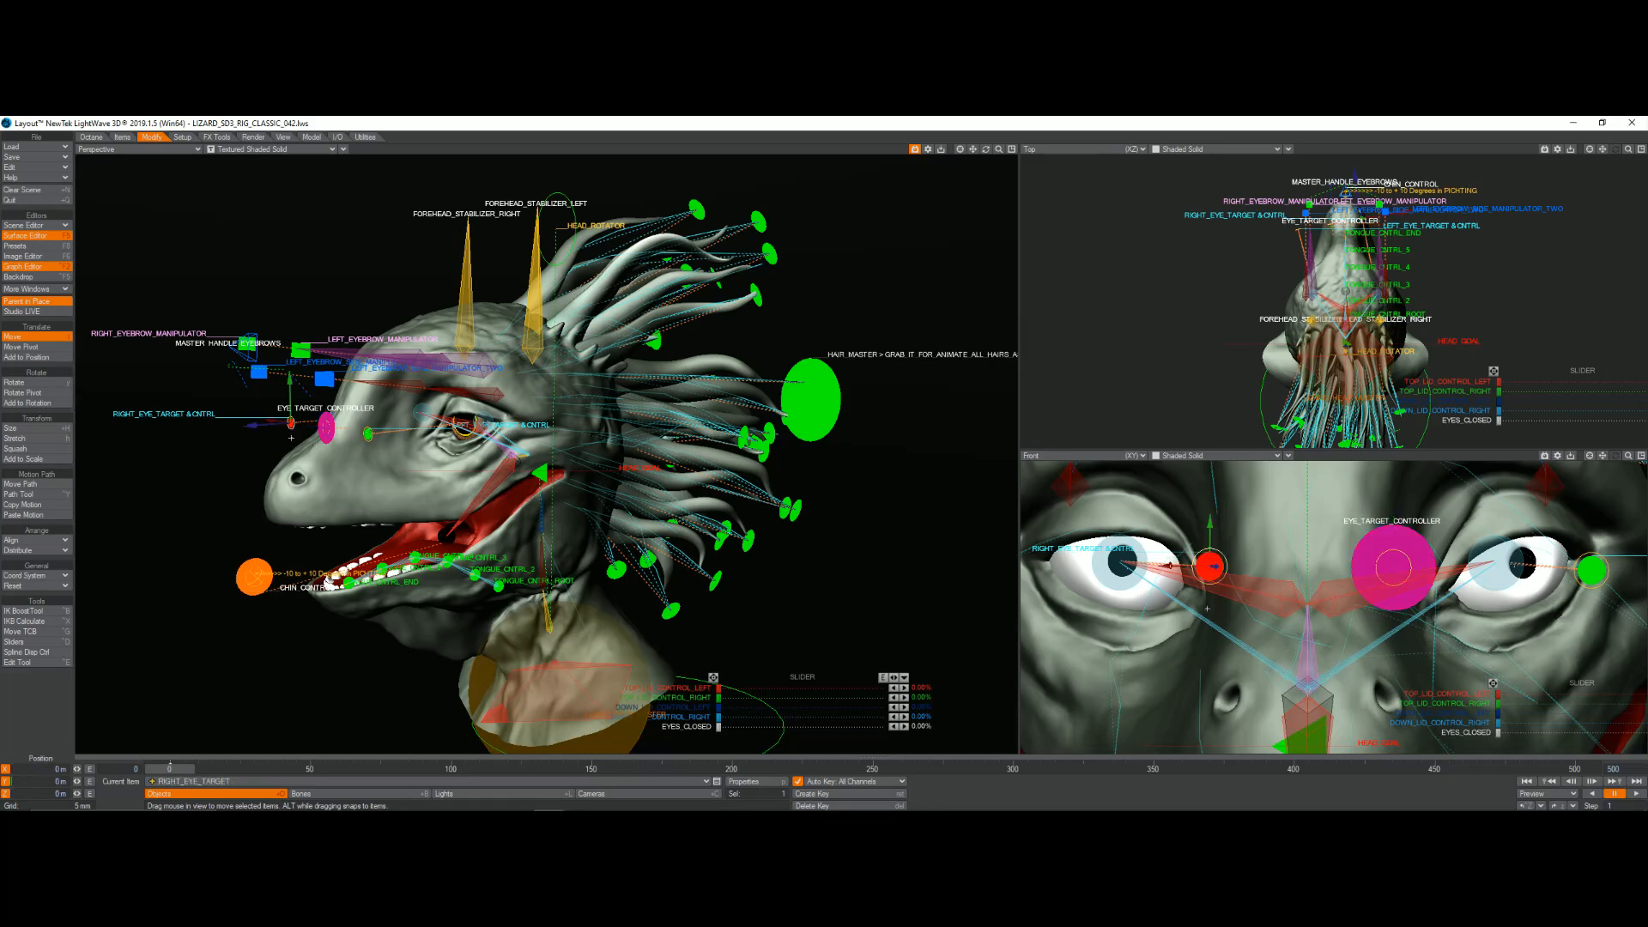
{"action": "left_click_drag", "start_coordinate": [1206, 607], "coordinate": [1191, 566]}
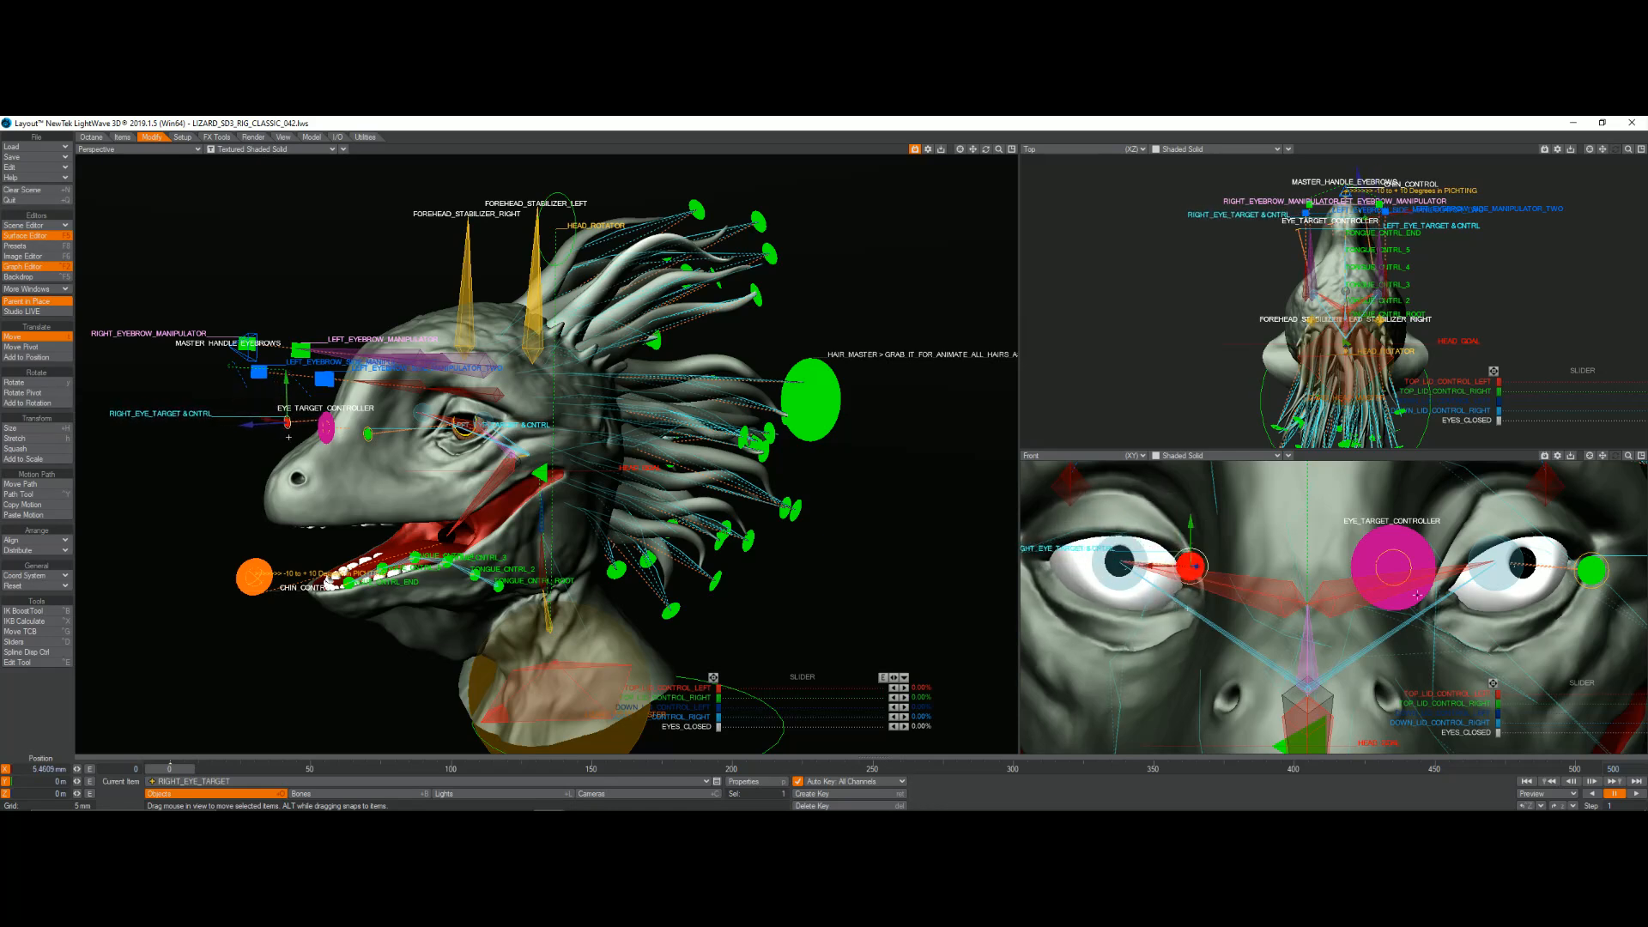
{"action": "left_click", "coordinate": [1524, 806]}
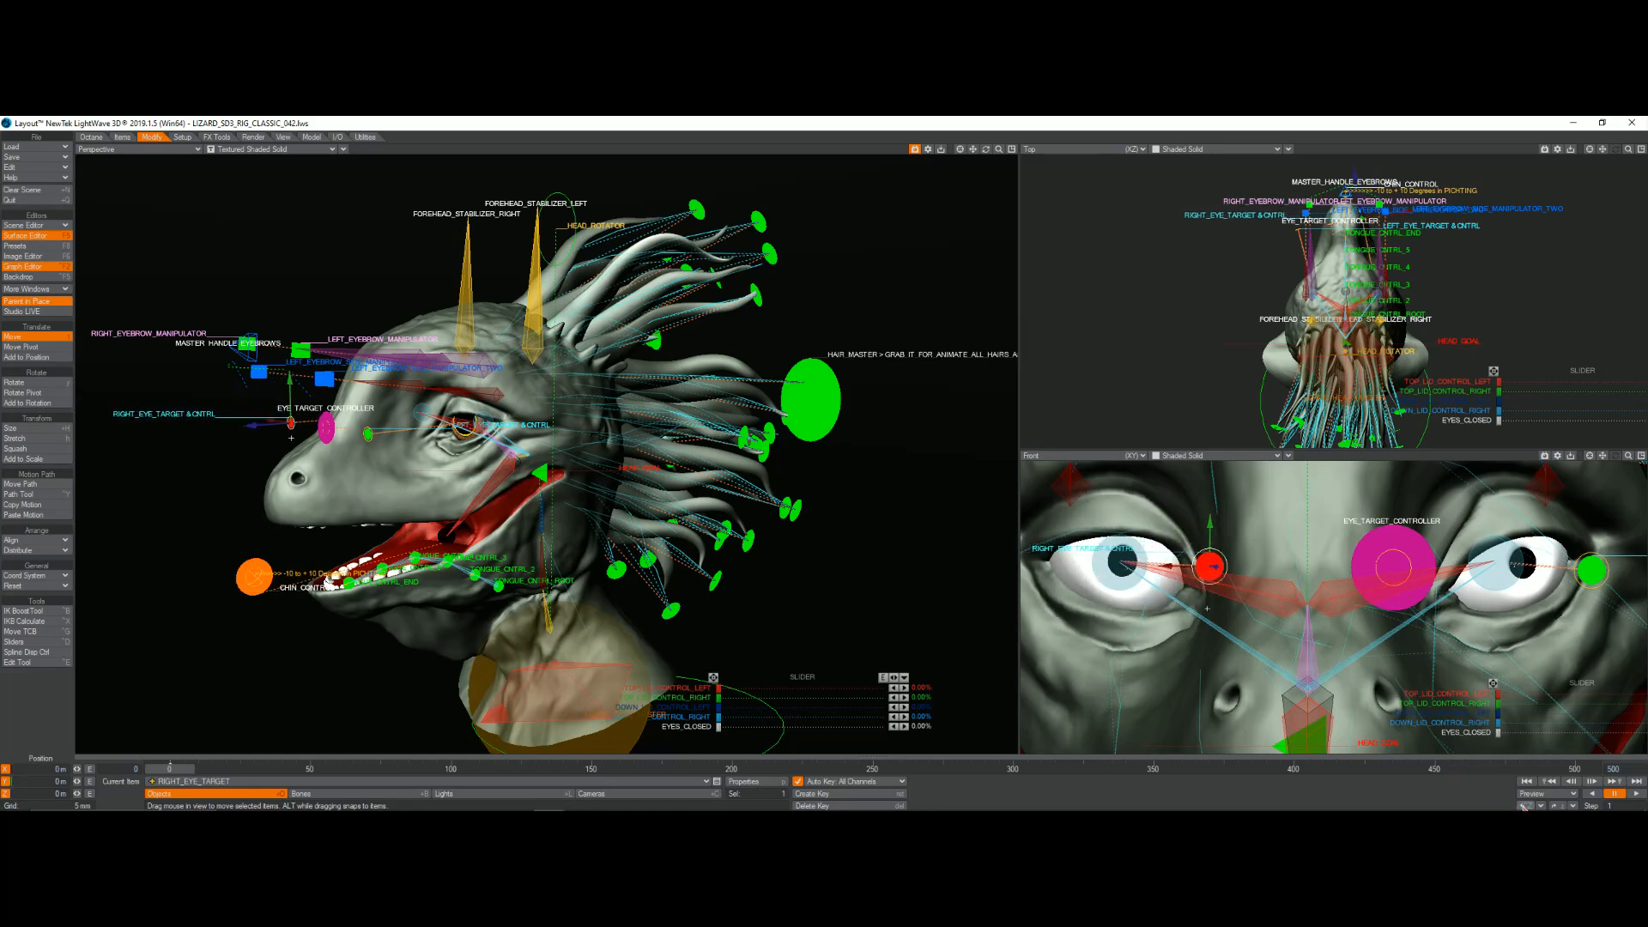
{"action": "left_click", "coordinate": [1524, 806]}
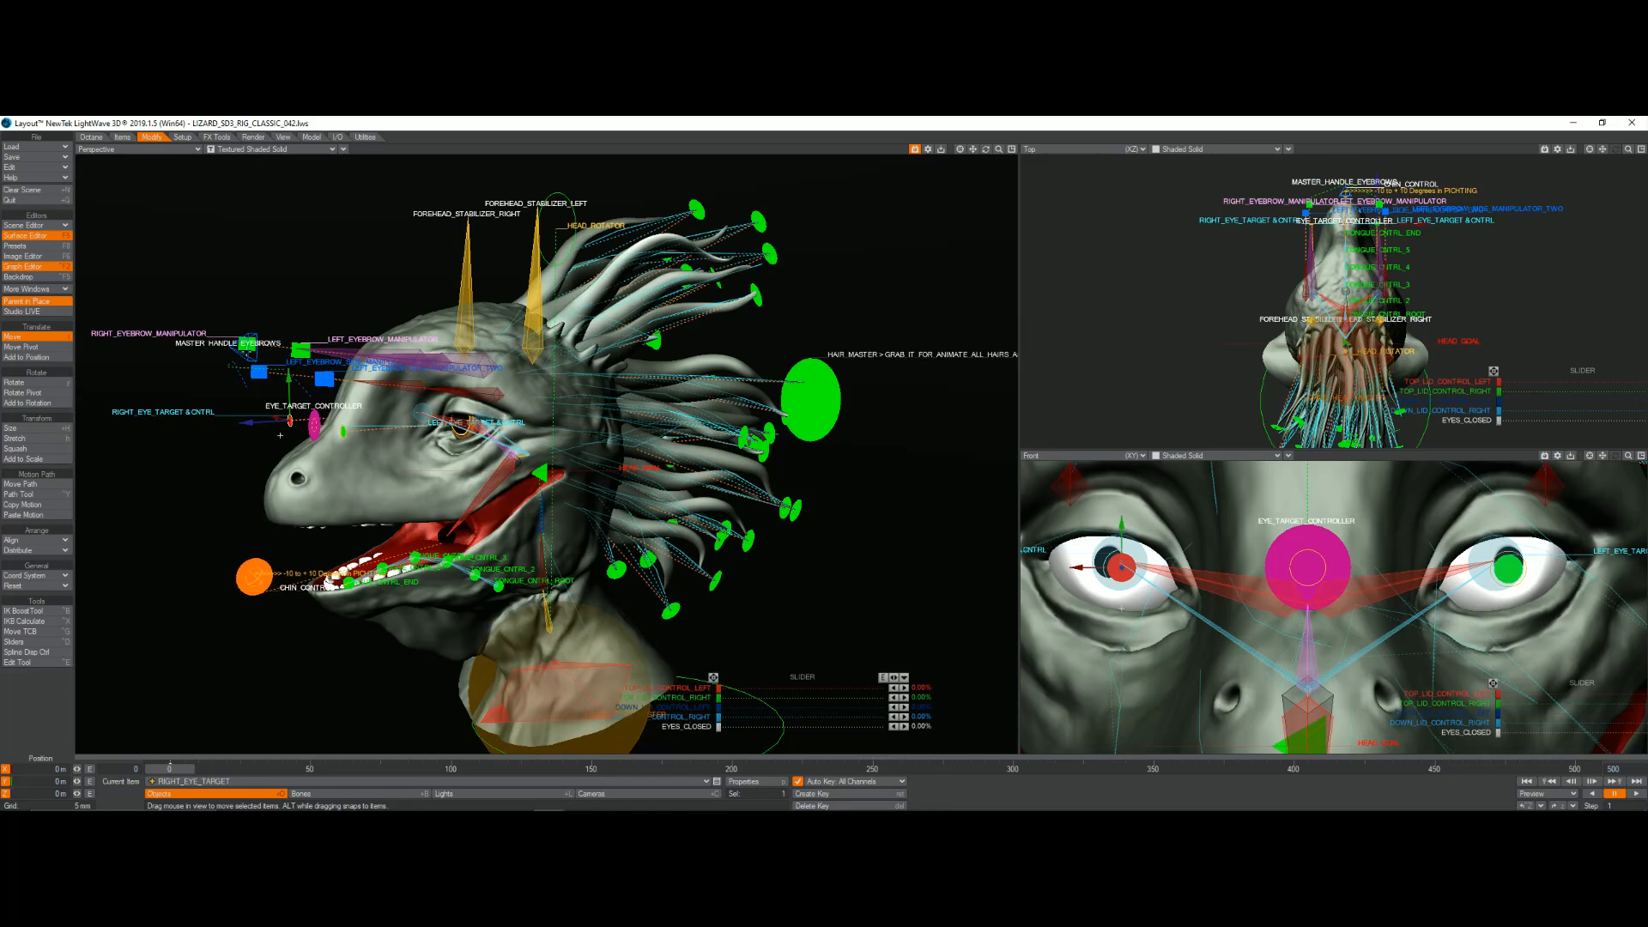
Step: Try moving MASTER_HANDLE_EYEBROWS to test the shared eyebrow motion
{"action": "left_click", "coordinate": [226, 366]}
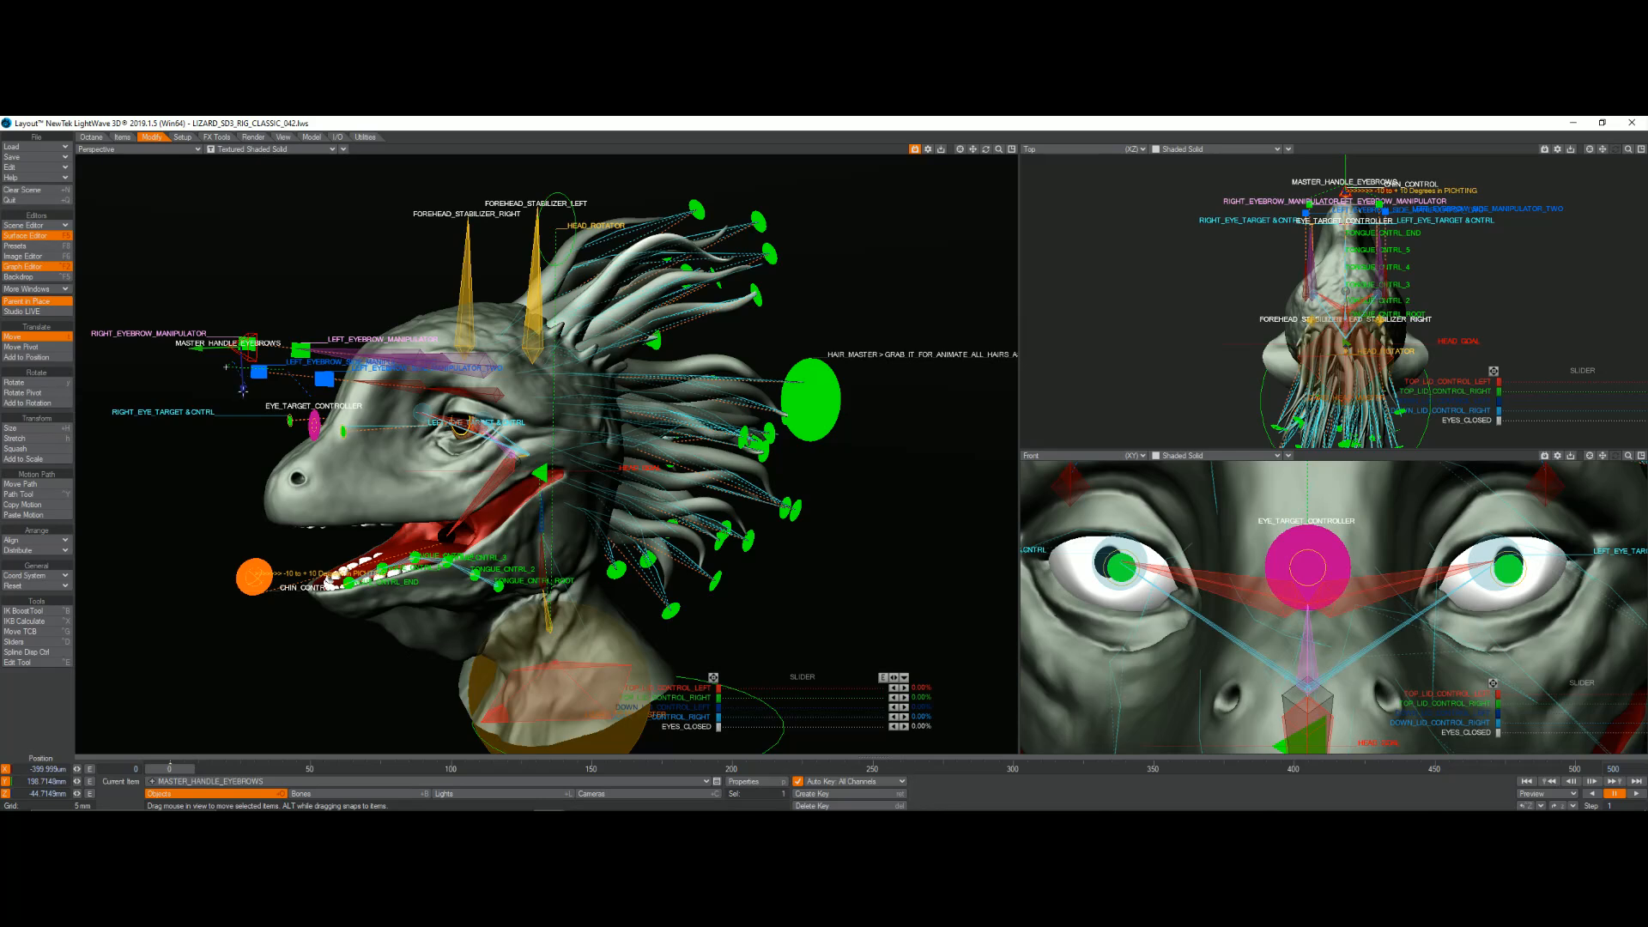
{"action": "left_click_drag", "start_coordinate": [241, 399], "coordinate": [226, 367]}
{"action": "left_click", "coordinate": [579, 638]}
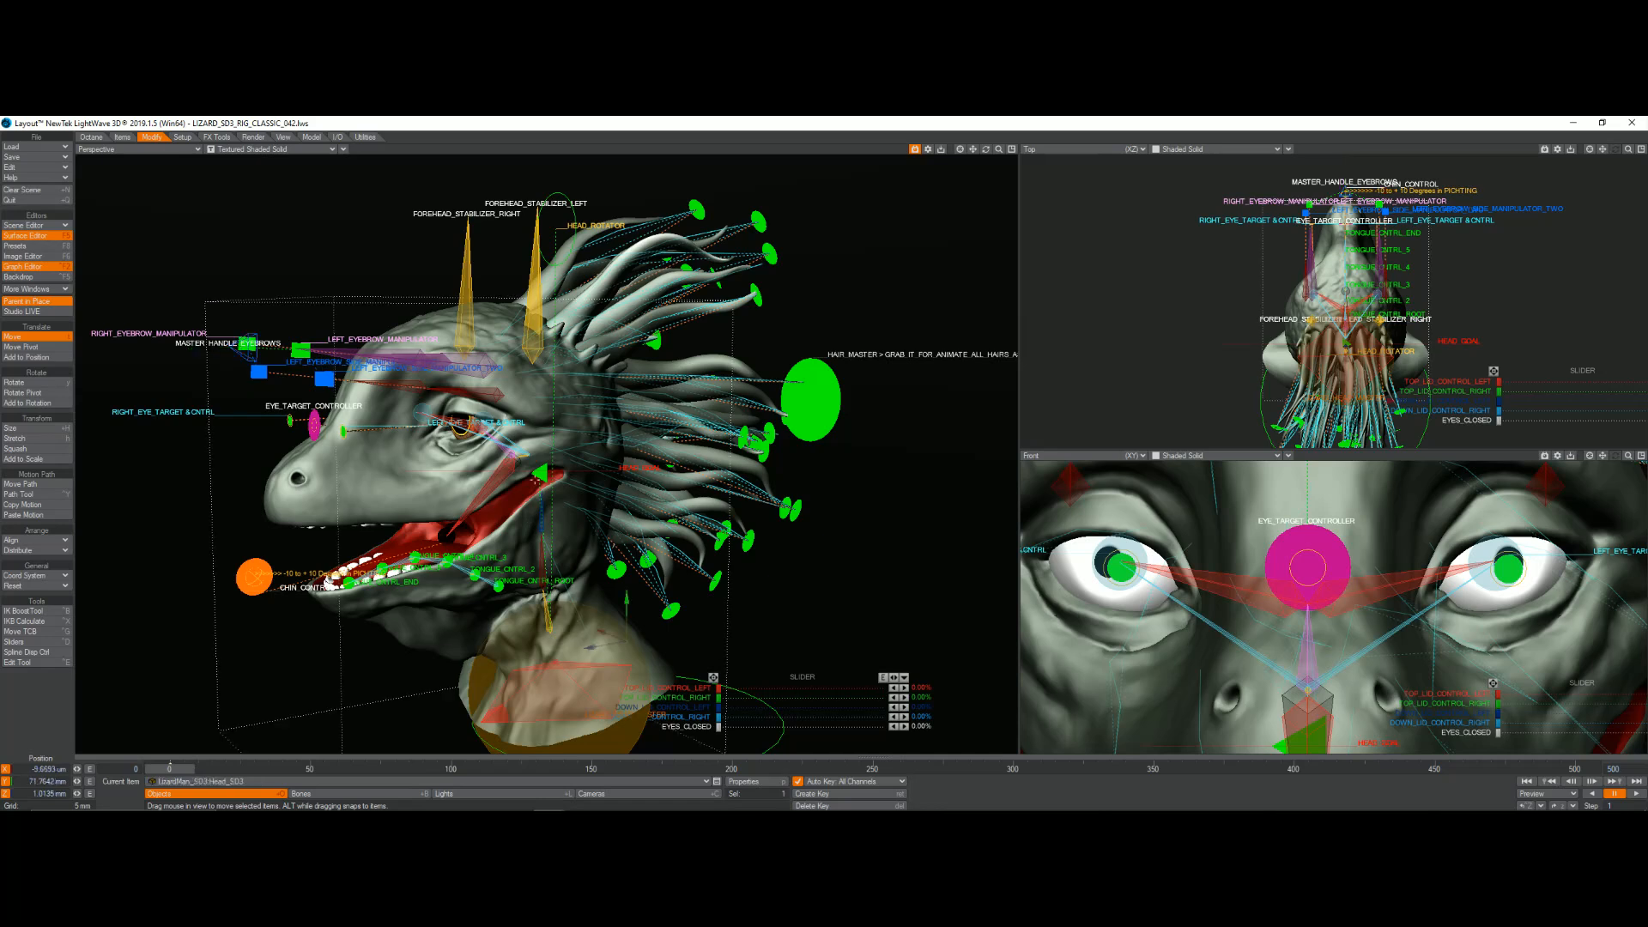
Step: Shift HEAD_GOAL slightly to tilt the head, and undo the shift
{"action": "left_click", "coordinate": [541, 473]}
{"action": "mouse_move", "coordinate": [542, 486]}
{"action": "left_mouse_down"}
{"action": "mouse_move", "coordinate": [520, 503]}
{"action": "mouse_move", "coordinate": [559, 503]}
{"action": "mouse_move", "coordinate": [539, 505]}
{"action": "left_mouse_up"}
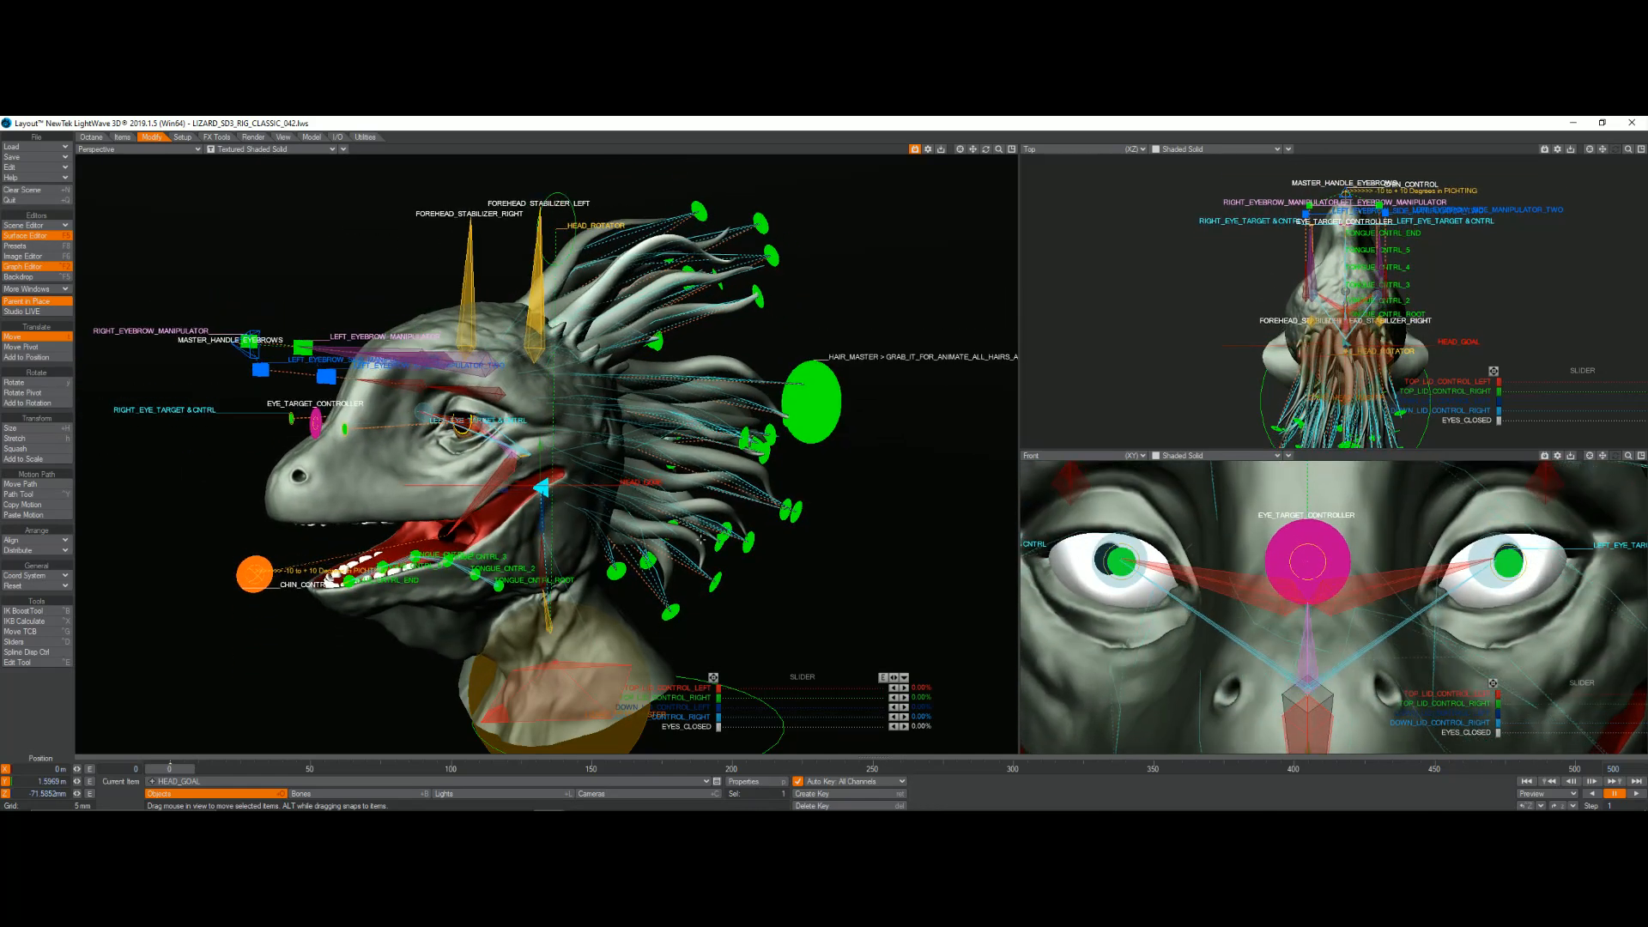
{"action": "left_click", "coordinate": [1522, 806]}
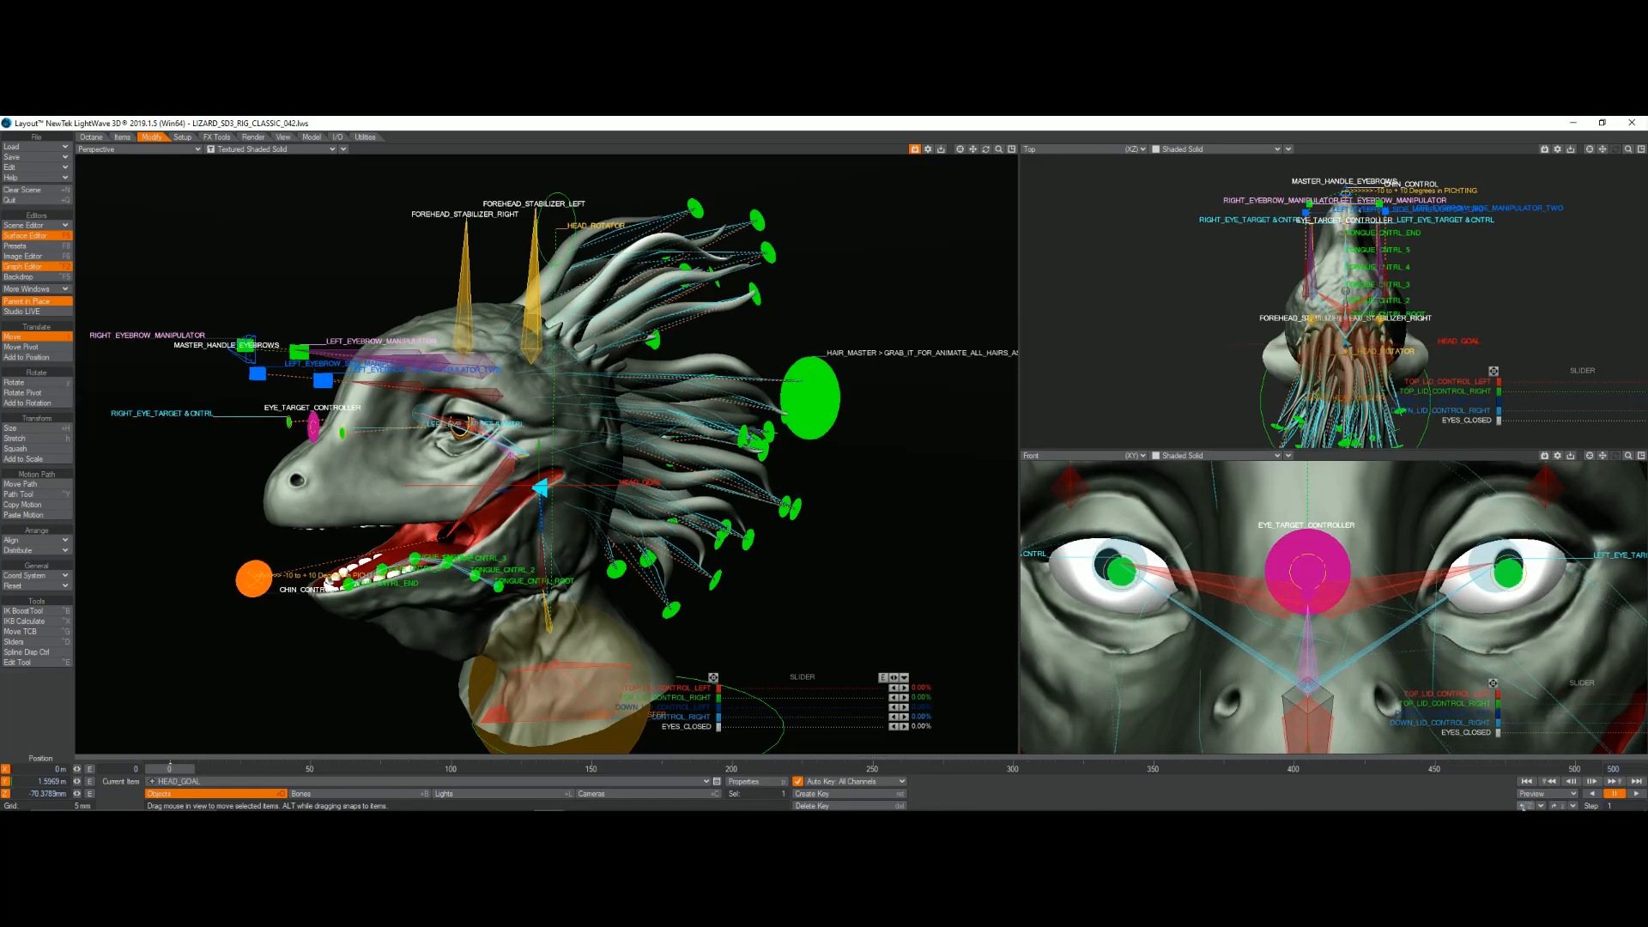
{"action": "left_click", "coordinate": [1522, 806]}
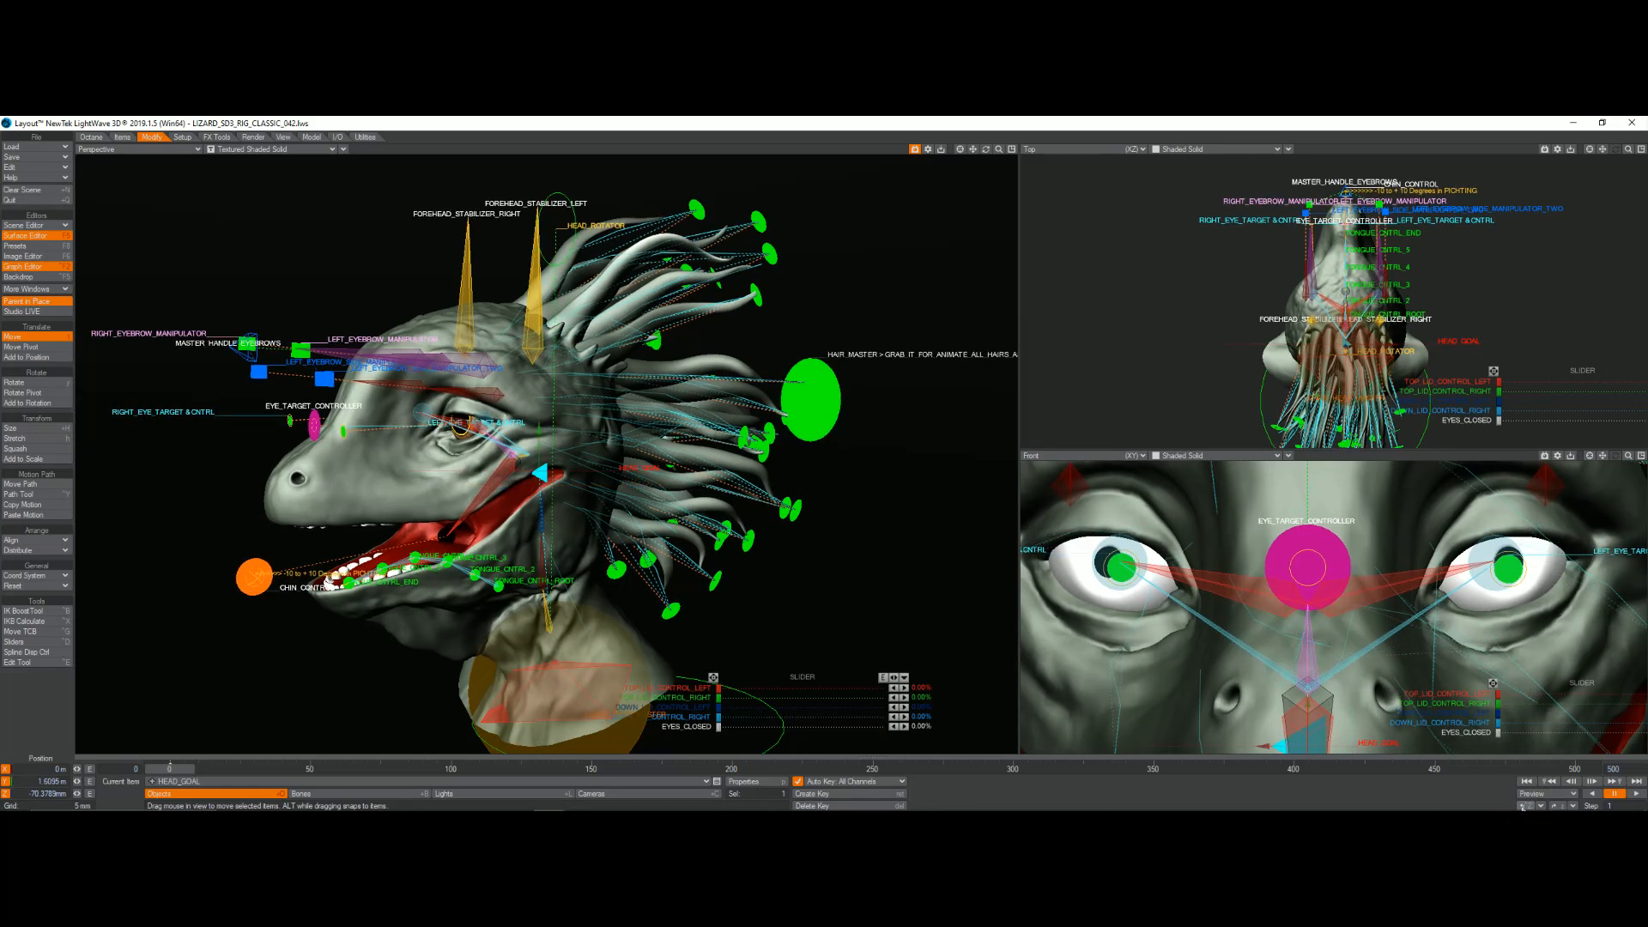
Step: Undo the earlier jaw rotation, HAIR_MASTER move and raised eye target to restore the starting pose
{"action": "left_click", "coordinate": [1523, 806]}
{"action": "left_click", "coordinate": [1523, 806]}
{"action": "left_click", "coordinate": [1522, 806]}
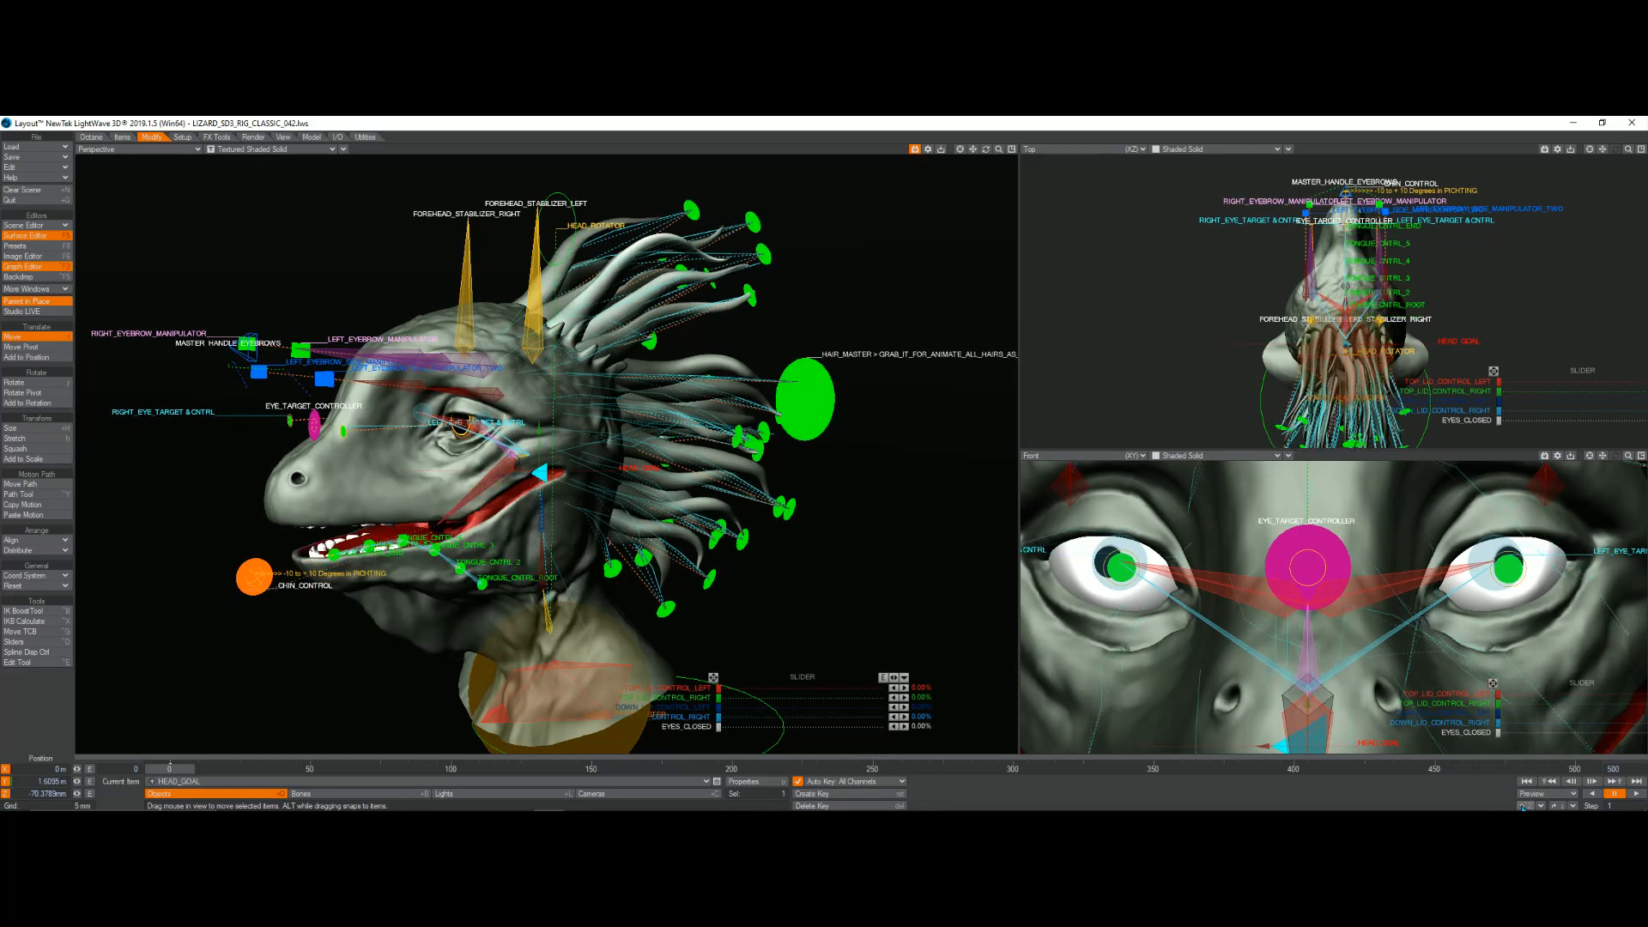
{"action": "left_click", "coordinate": [1523, 806]}
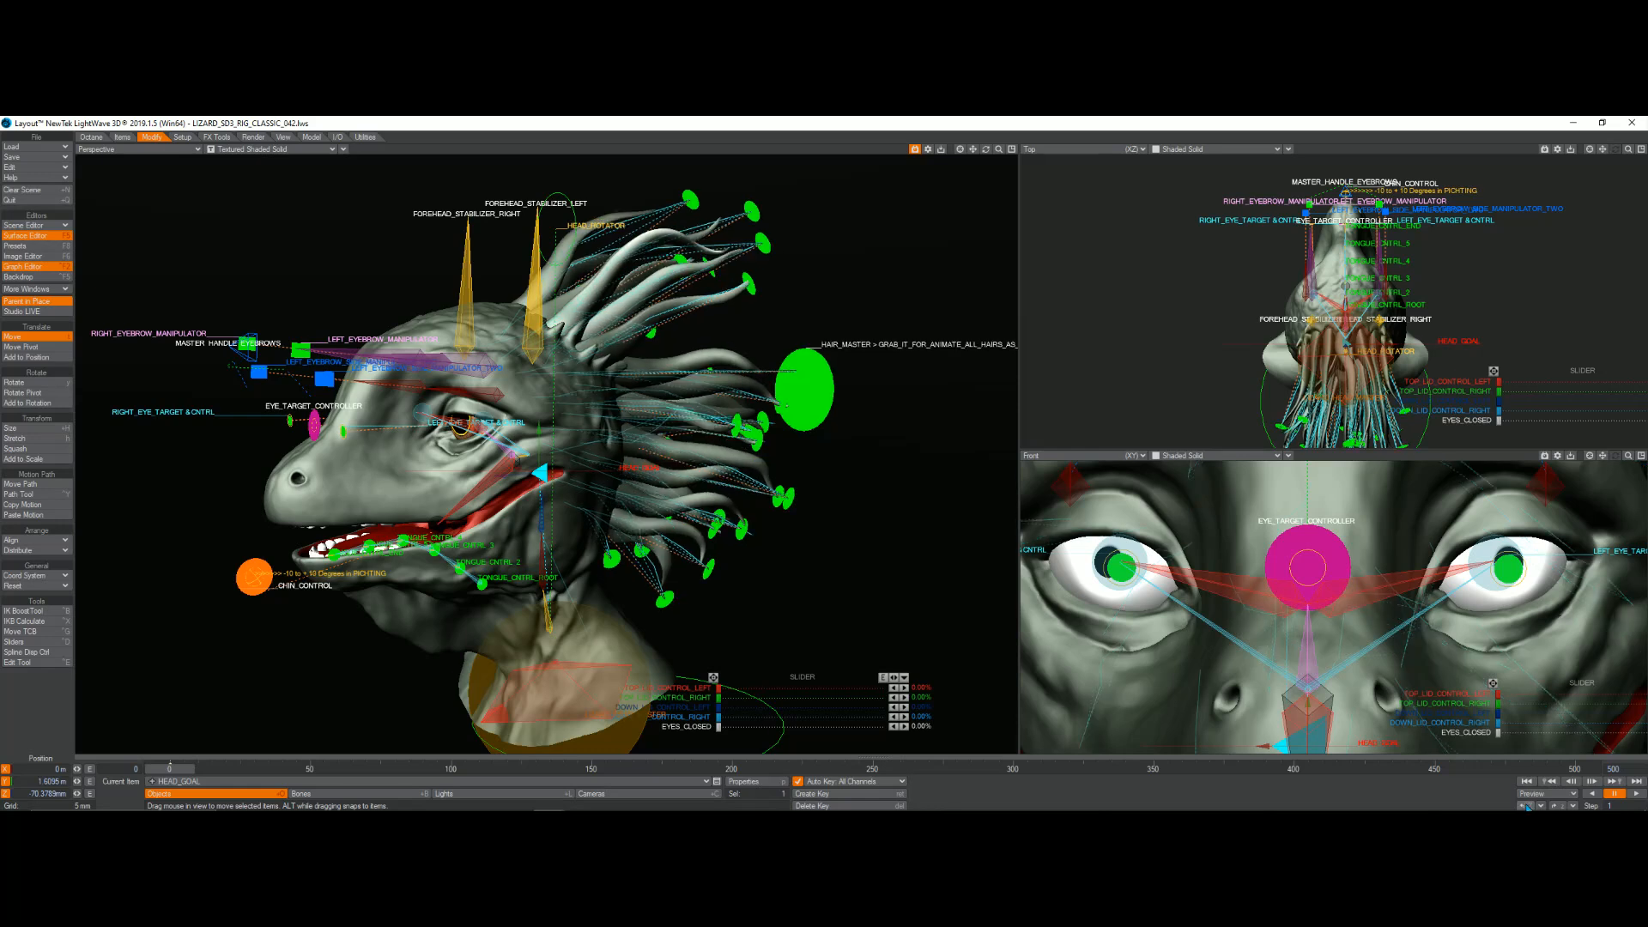
{"action": "left_click", "coordinate": [1523, 806]}
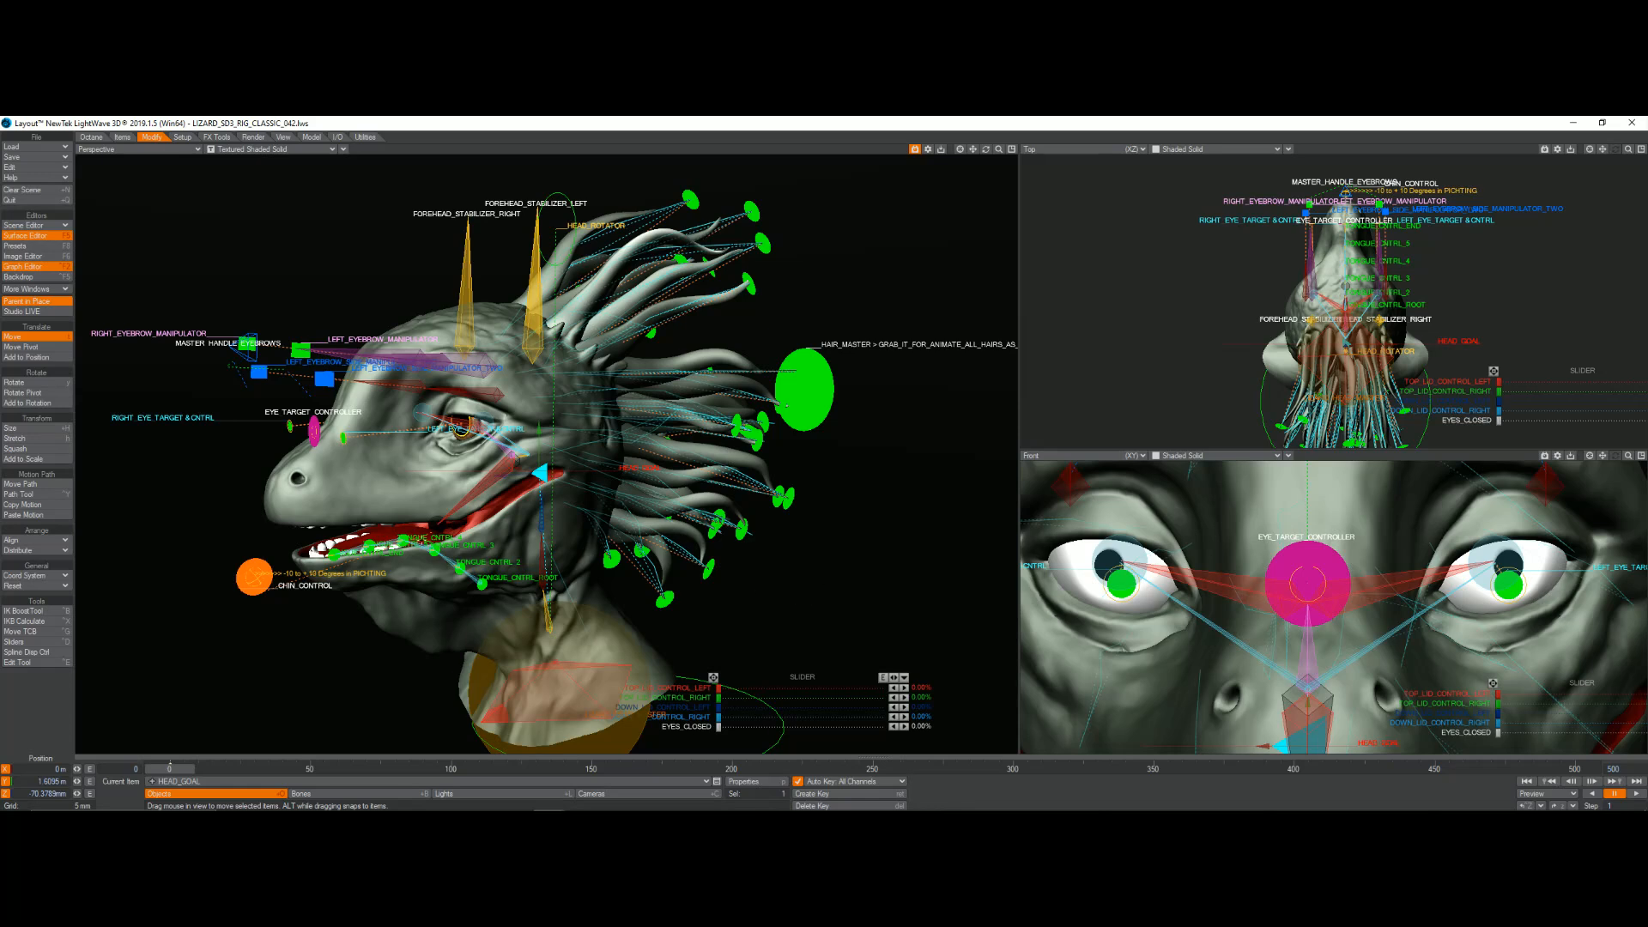
Step: Rotate CHIN_CONTROLLER to a pitch of 10° to open the jaw from the restored pose
{"action": "left_click", "coordinate": [256, 569]}
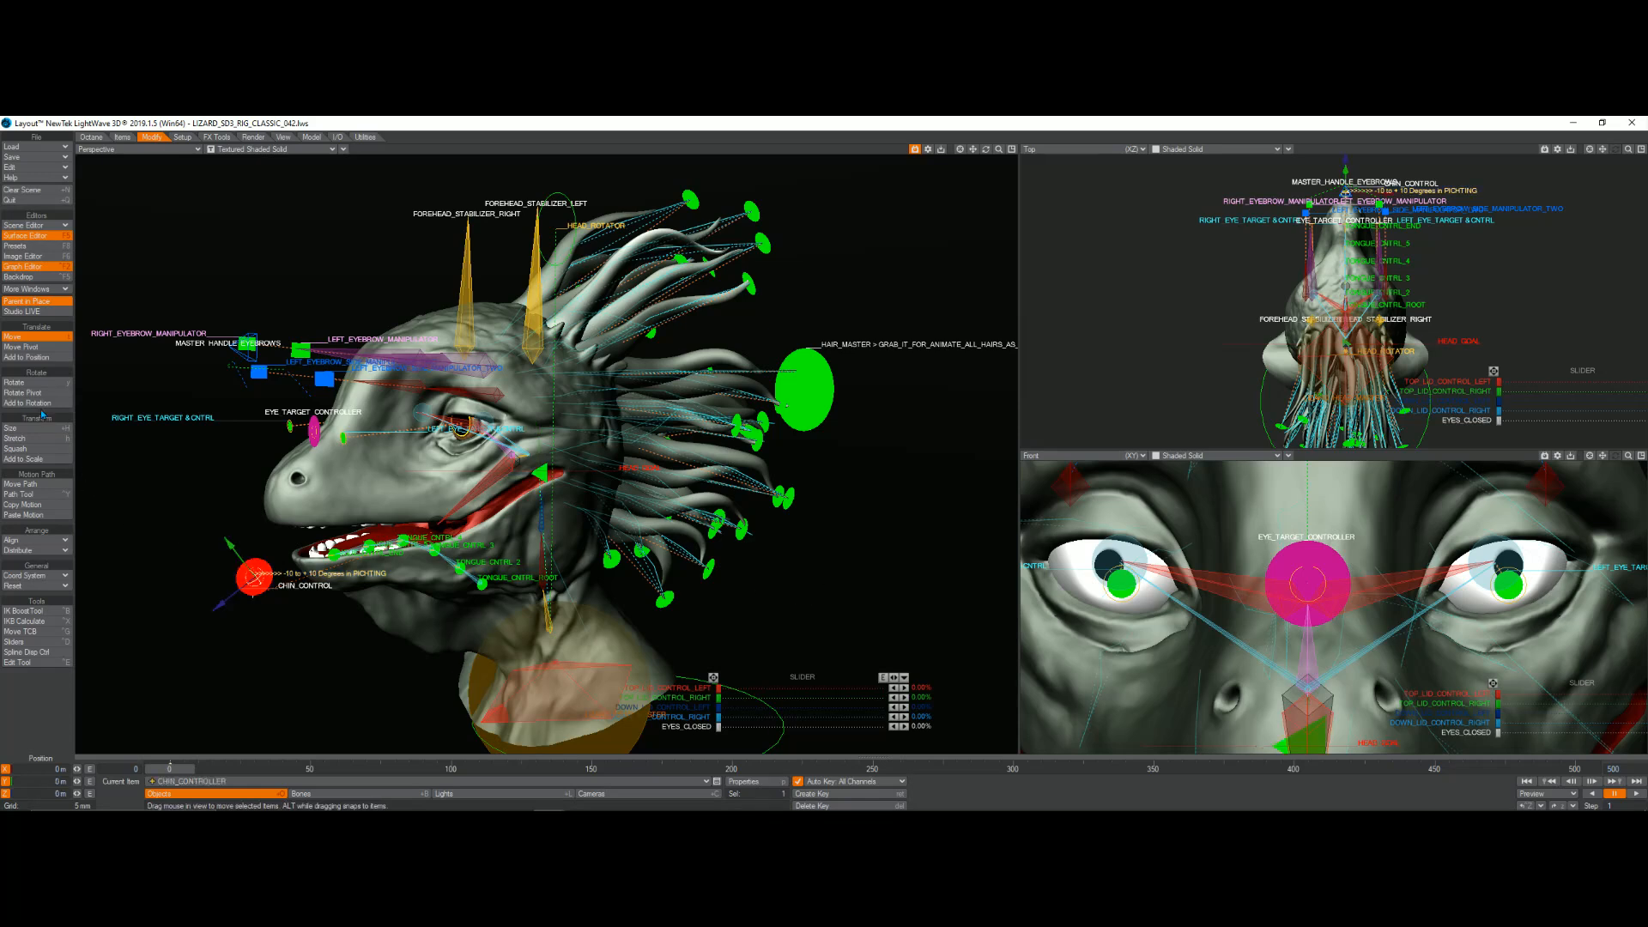
{"action": "key", "text": "y"}
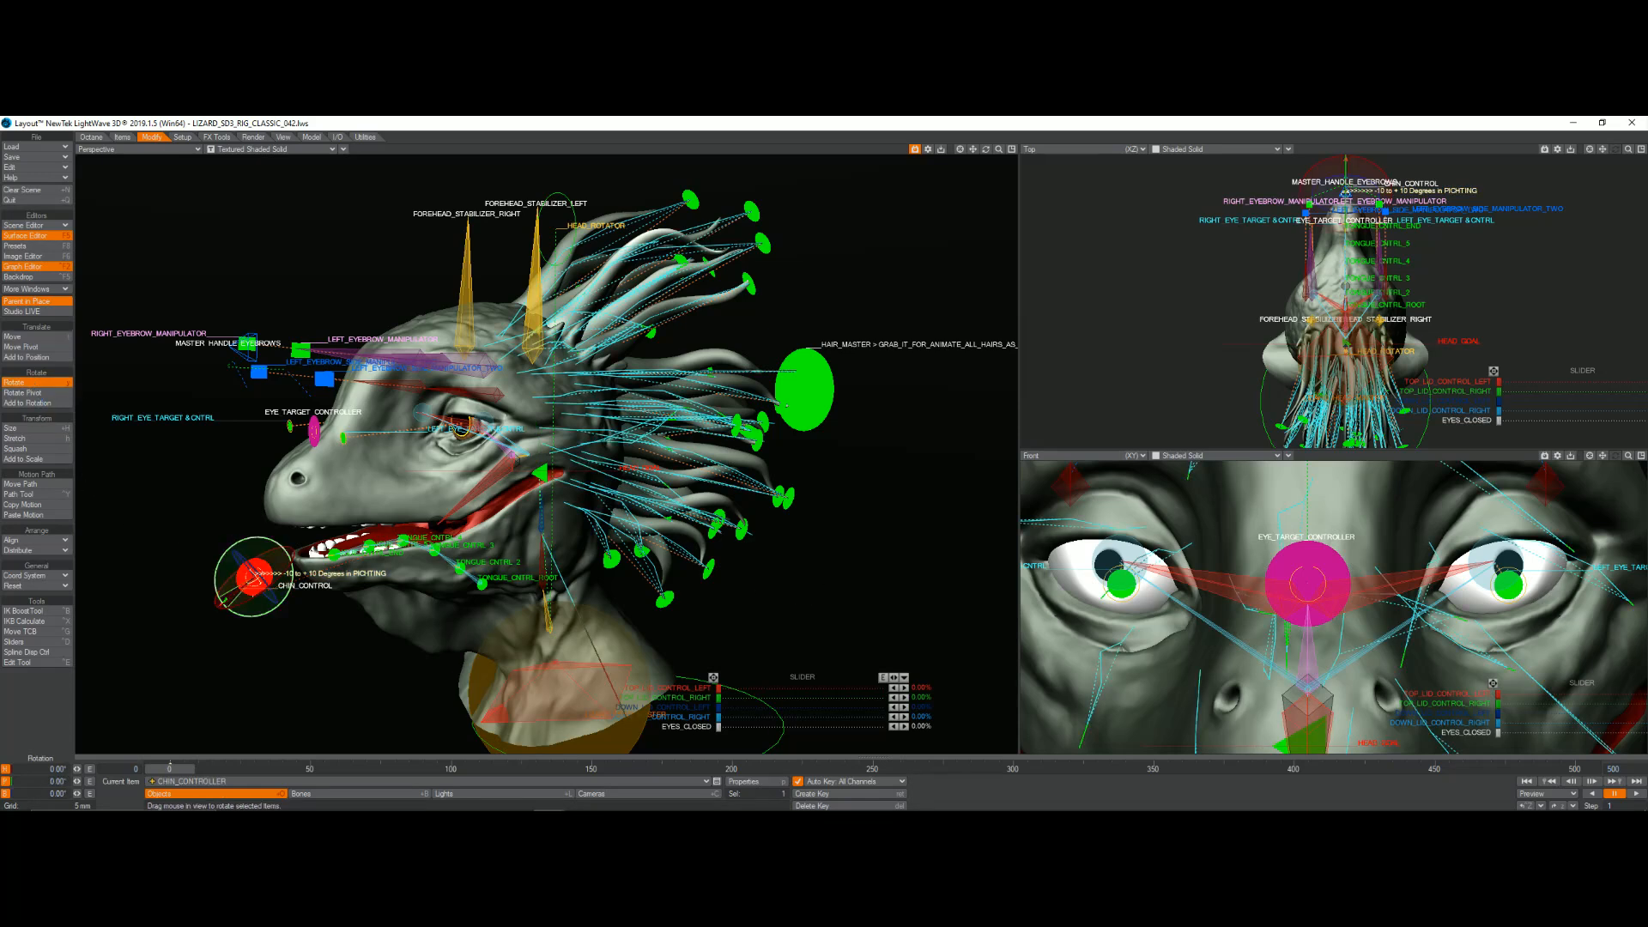
{"action": "left_click_drag", "start_coordinate": [225, 603], "coordinate": [232, 541]}
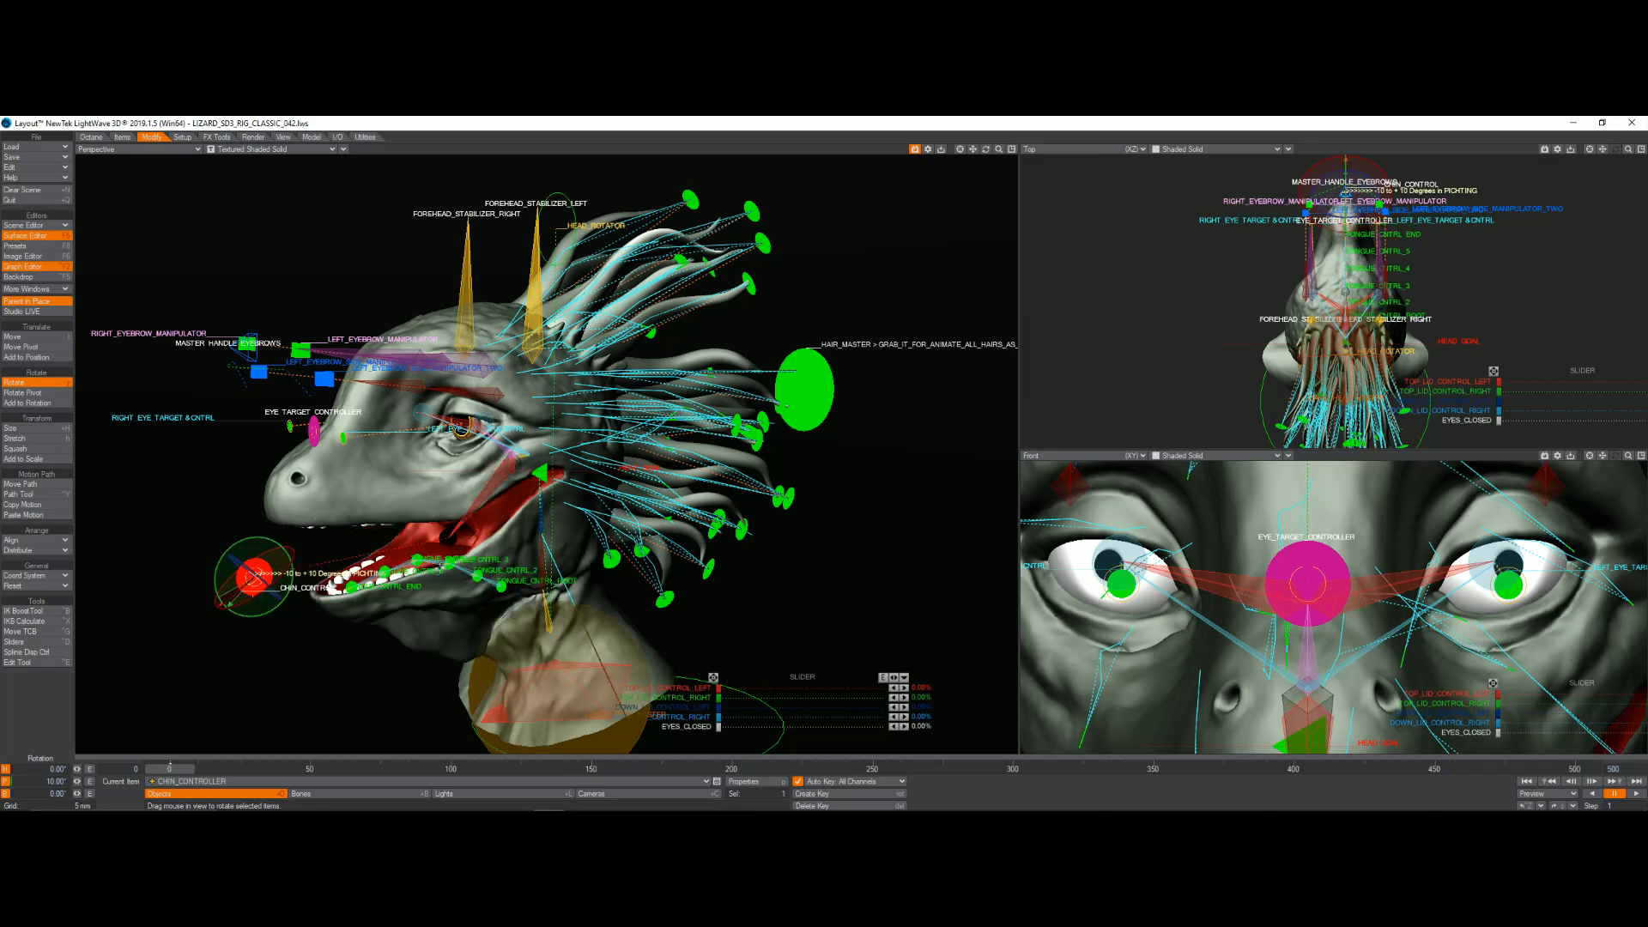
Step: Rotate TONGUE_CNTRL_4 in pitch to lift the front of the tongue inside the open mouth
{"action": "left_click", "coordinate": [417, 560]}
{"action": "left_click_drag", "start_coordinate": [385, 545], "coordinate": [119, 532]}
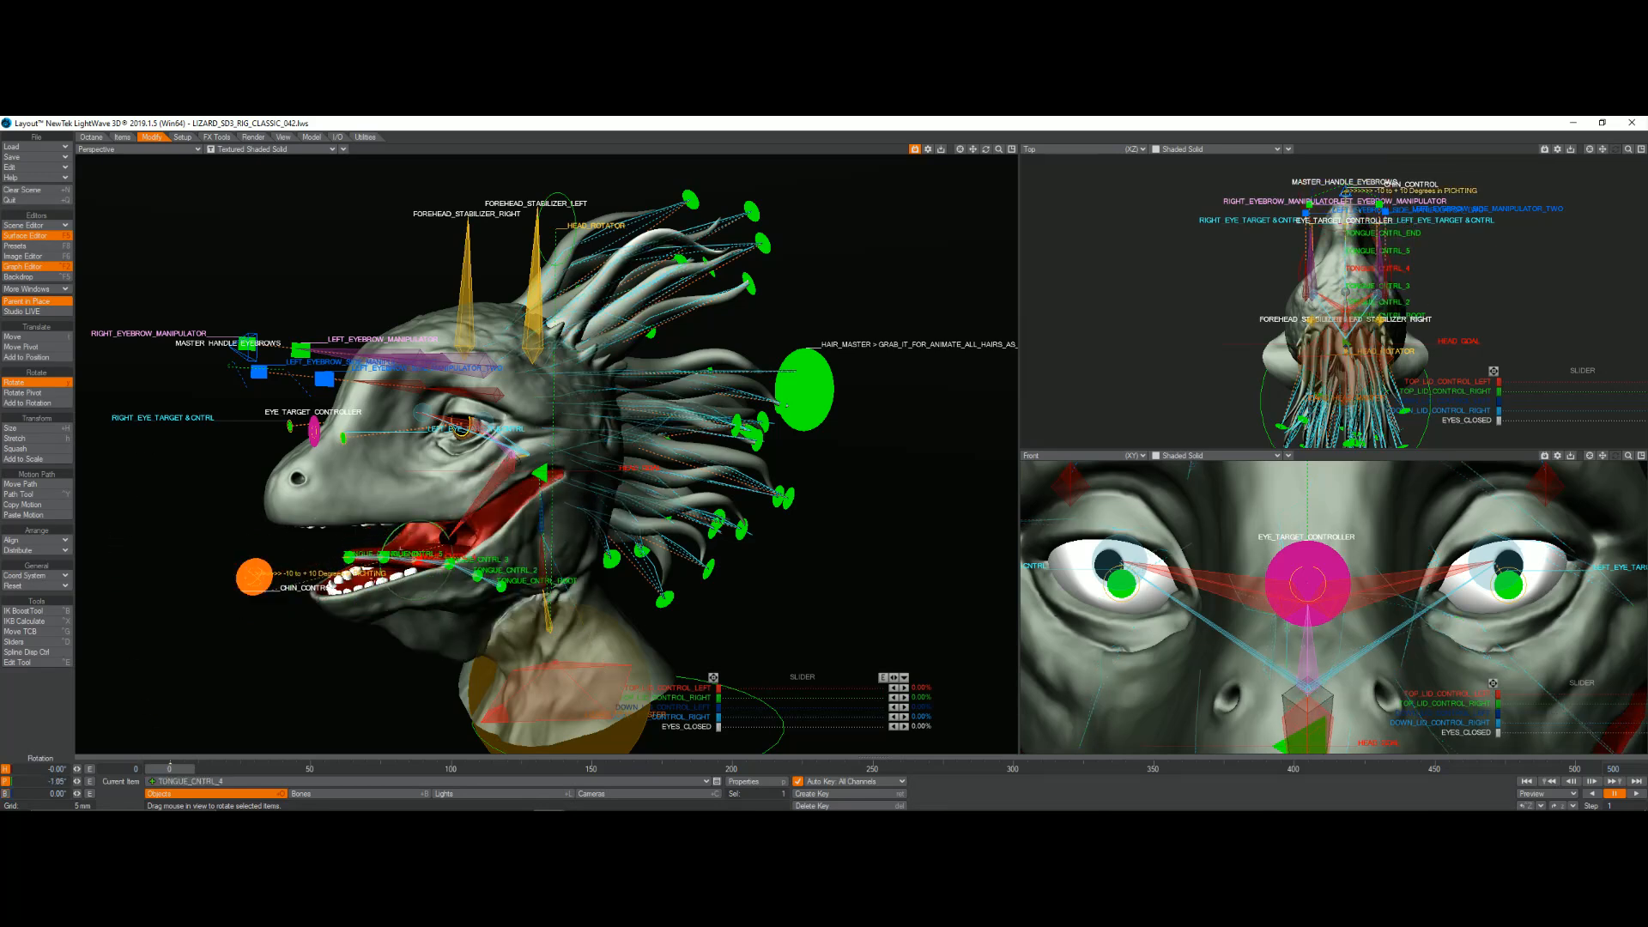
Step: Try moving TONGUE_CNTRL_END forward to stretch the tongue tip out of the mouth, and undo the move
{"action": "left_click", "coordinate": [332, 537]}
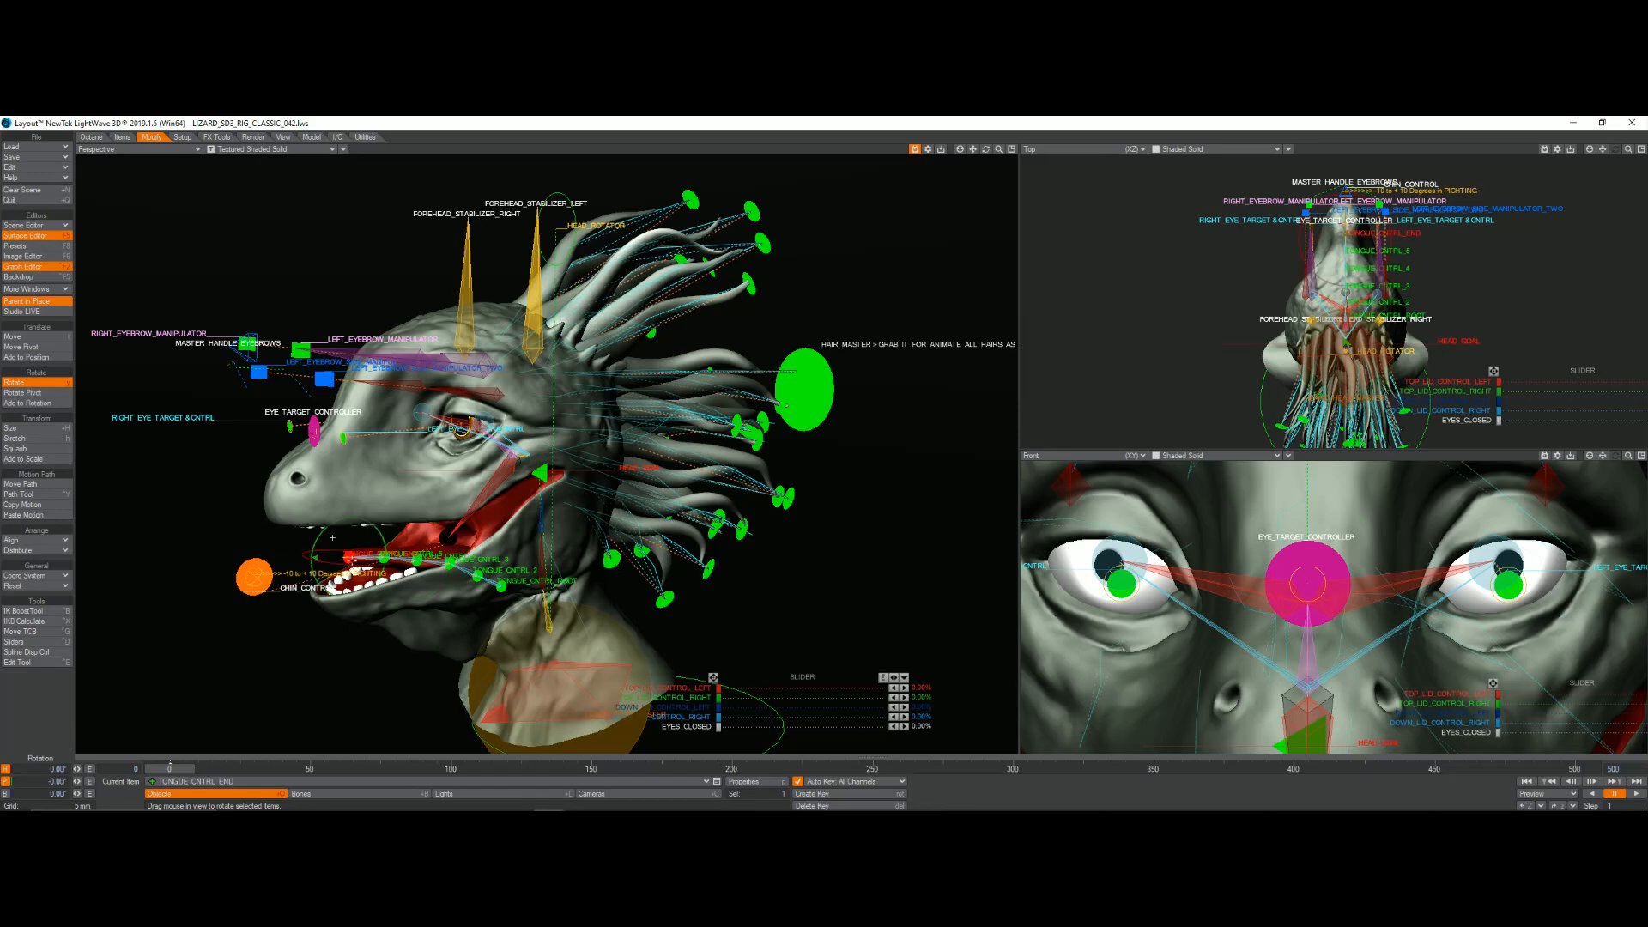
{"action": "left_click", "coordinate": [26, 336]}
{"action": "left_click_drag", "start_coordinate": [333, 538], "coordinate": [311, 540]}
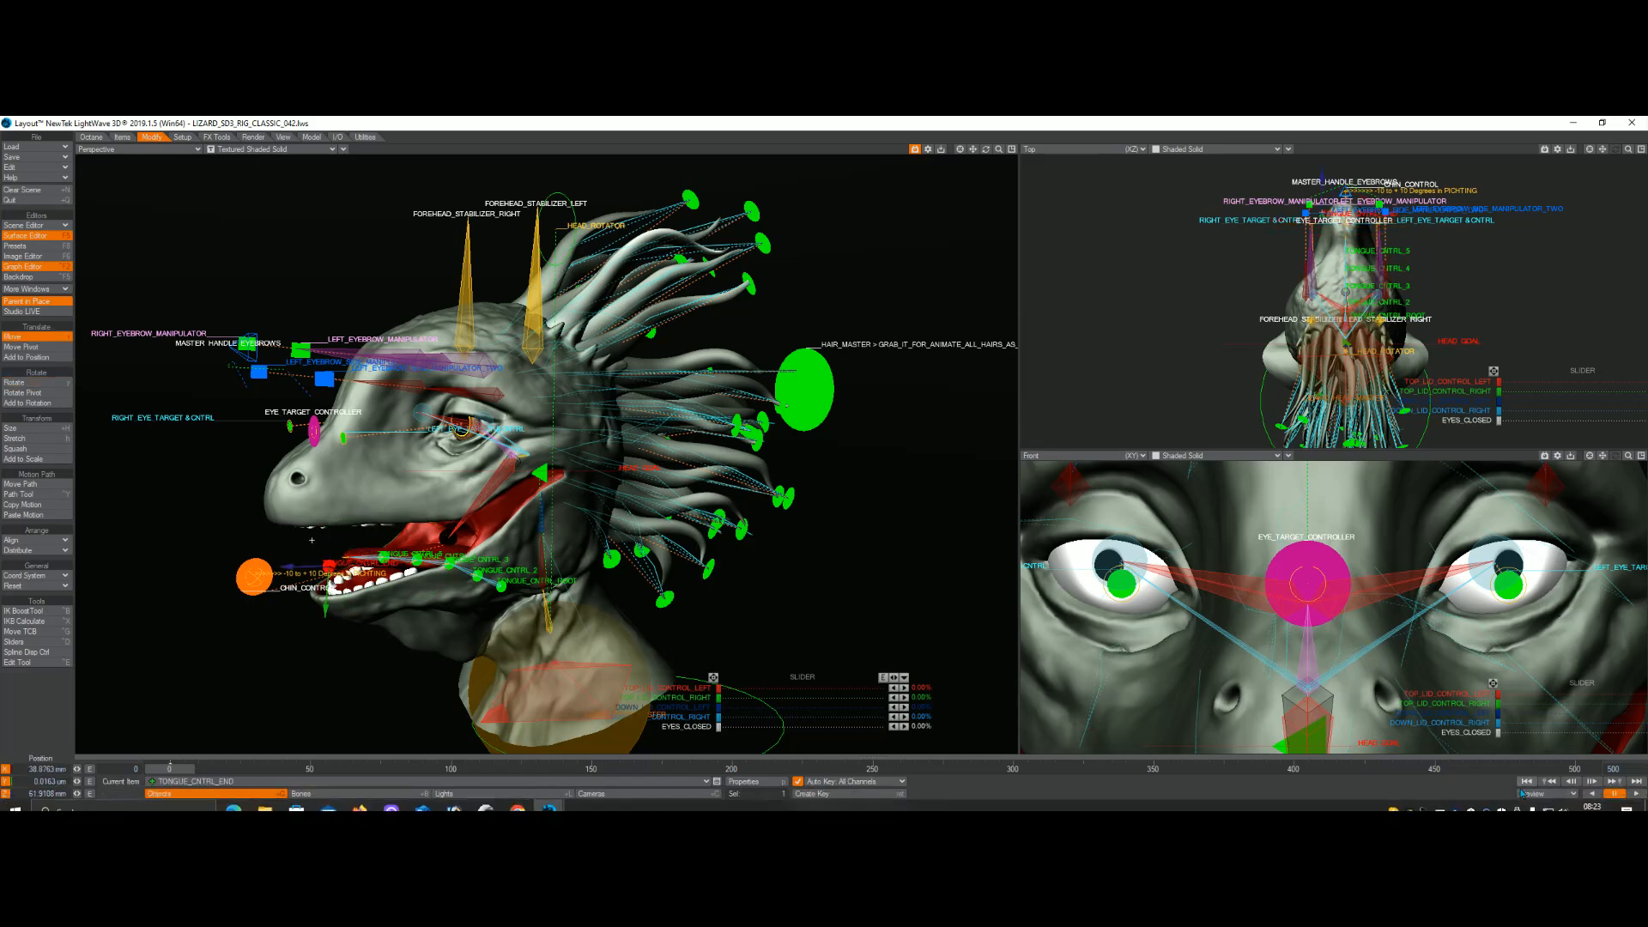
{"action": "key", "text": "ctrl+z"}
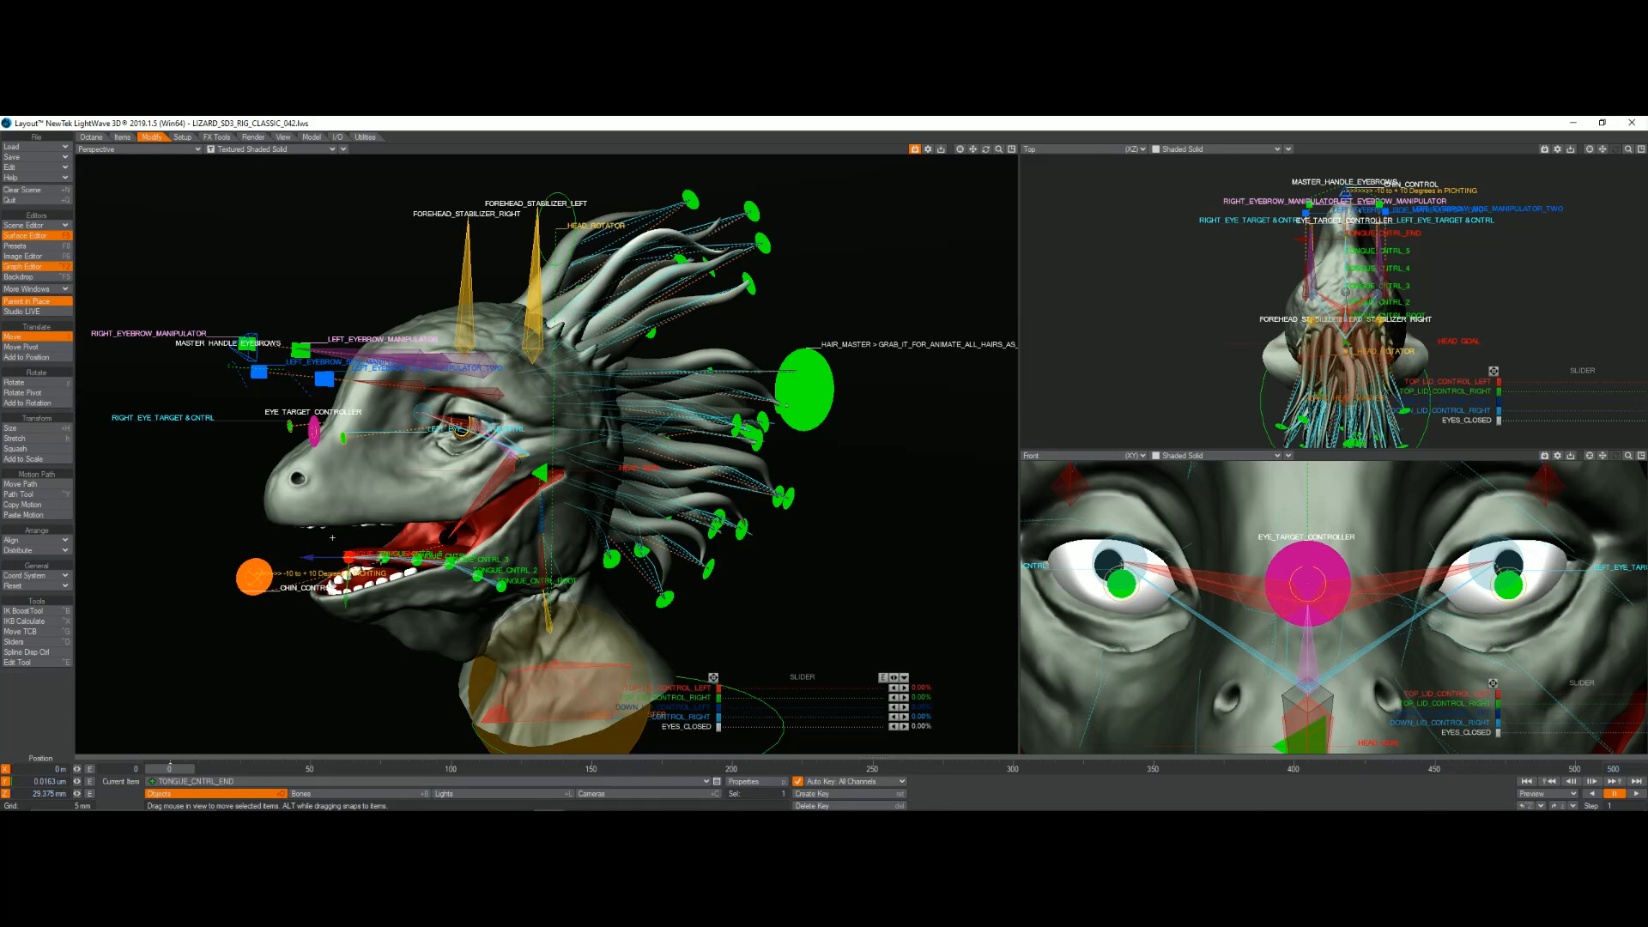
Step: Rotate TONGUE_CNTRL_5 slightly in pitch, and undo the tongue and jaw rotations to return the mouth to its less open pose
{"action": "left_click", "coordinate": [367, 540]}
{"action": "key", "text": "y"}
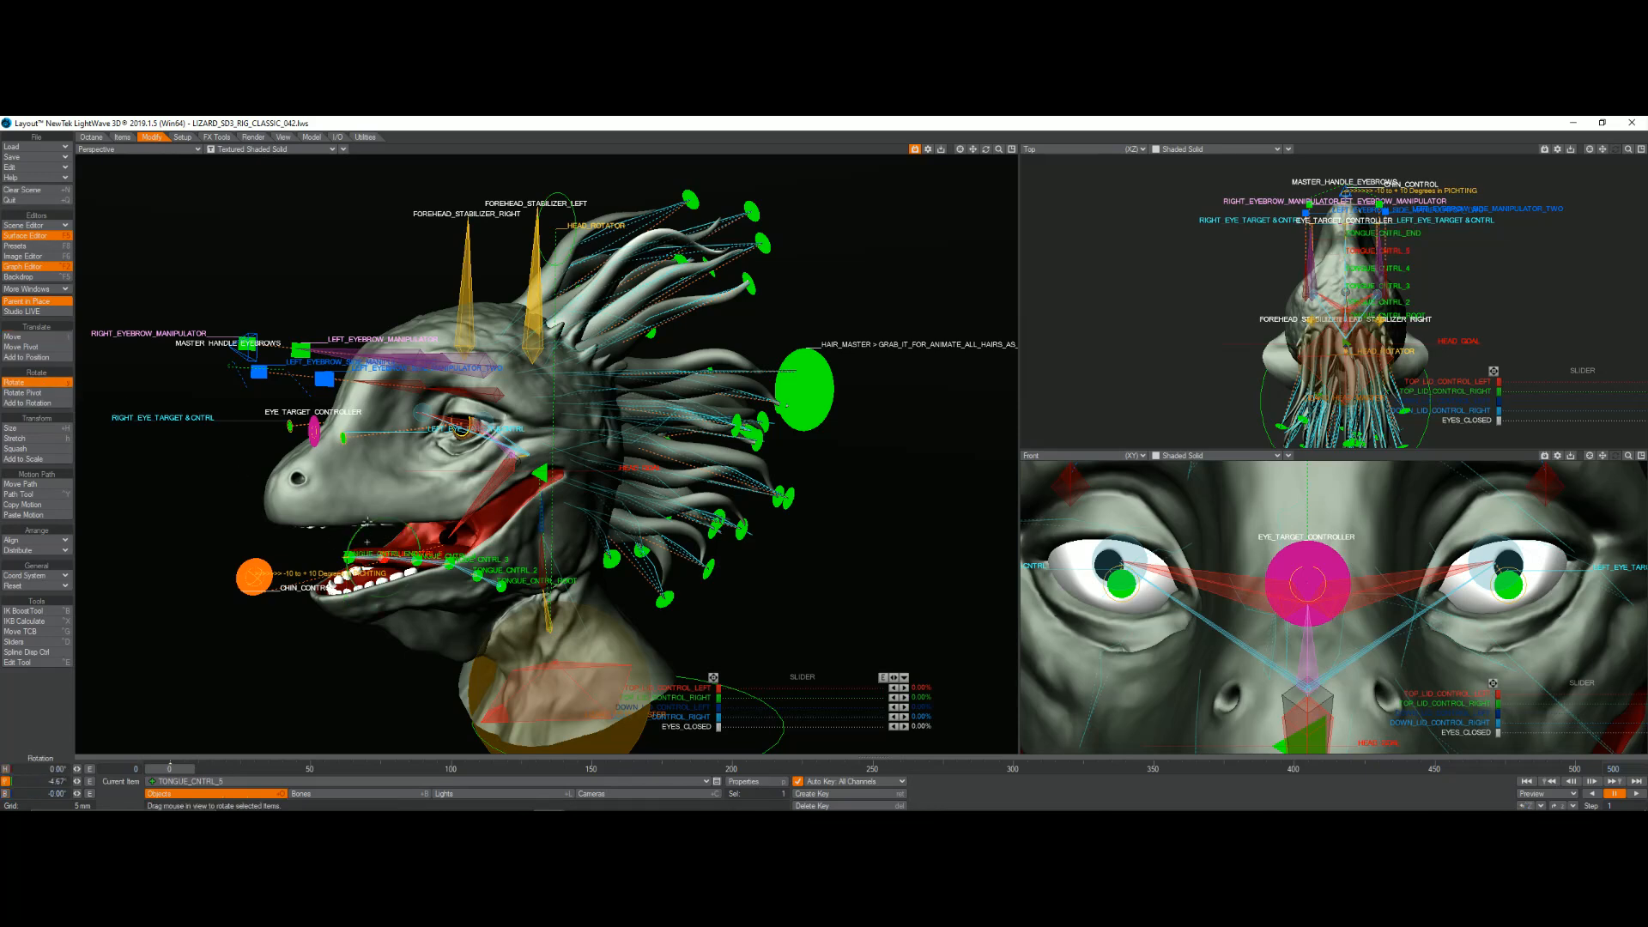
{"action": "mouse_move", "coordinate": [356, 530]}
{"action": "left_mouse_down"}
{"action": "mouse_move", "coordinate": [346, 549]}
{"action": "mouse_move", "coordinate": [362, 526]}
{"action": "left_mouse_up"}
{"action": "key", "text": "ctrl+z"}
{"action": "key", "text": "ctrl+z"}
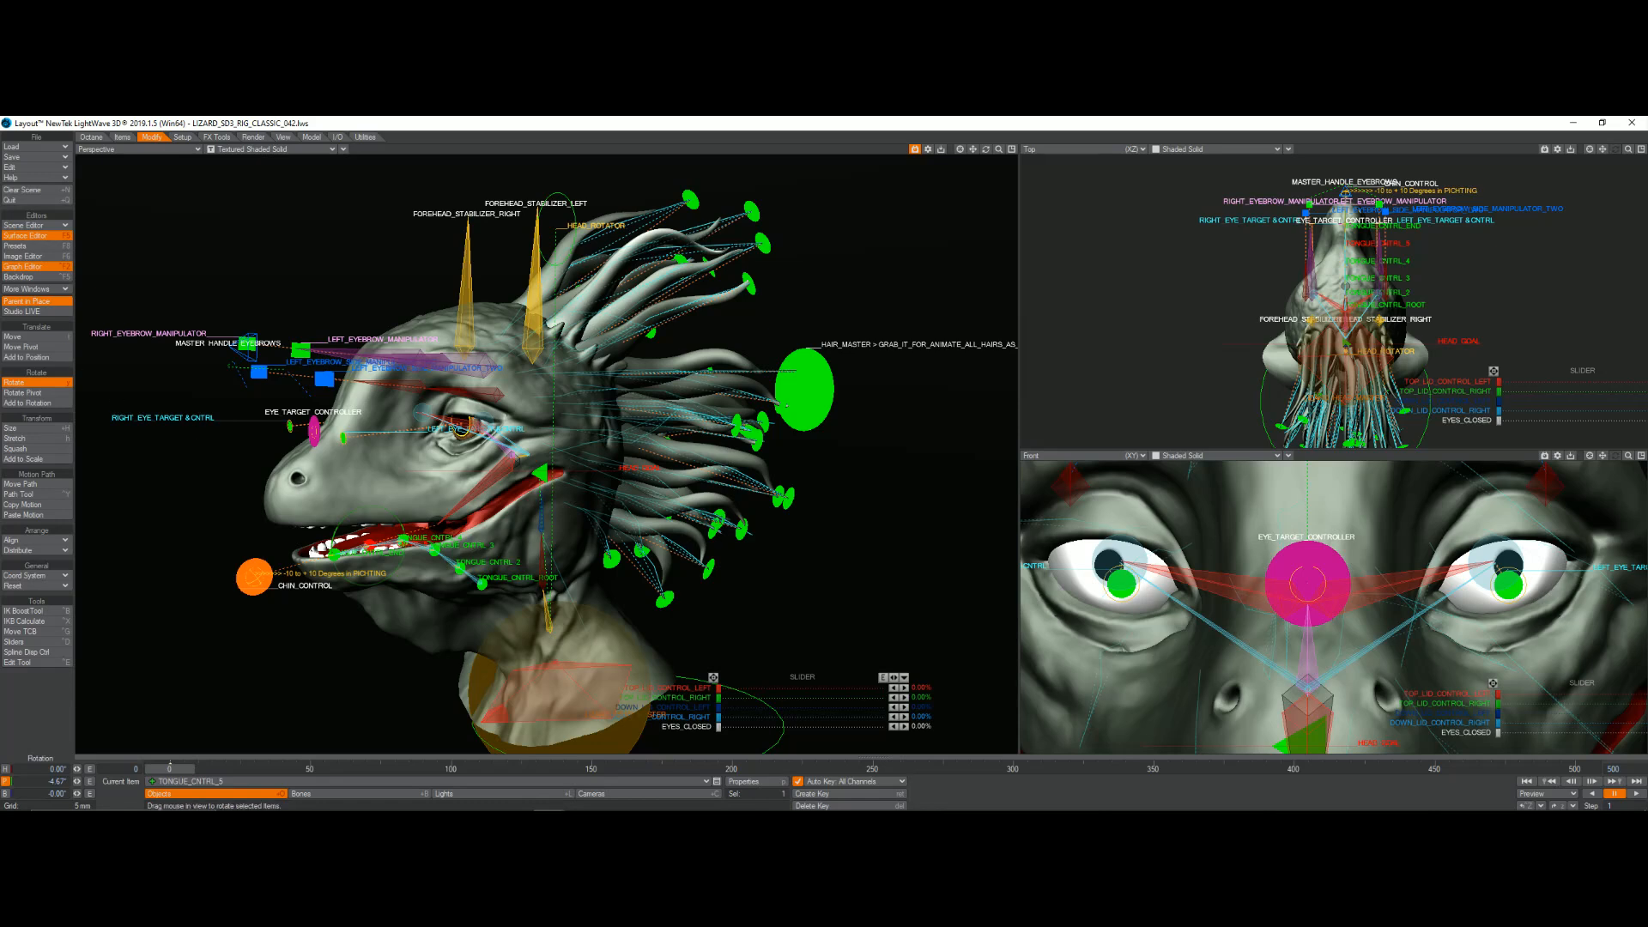
Step: Open the Bullet dynamics settings of the Head_SD3 object and switch Enable Dynamics on and off again
{"action": "left_click_drag", "start_coordinate": [483, 440], "coordinate": [1113, 197]}
{"action": "left_click", "coordinate": [913, 265]}
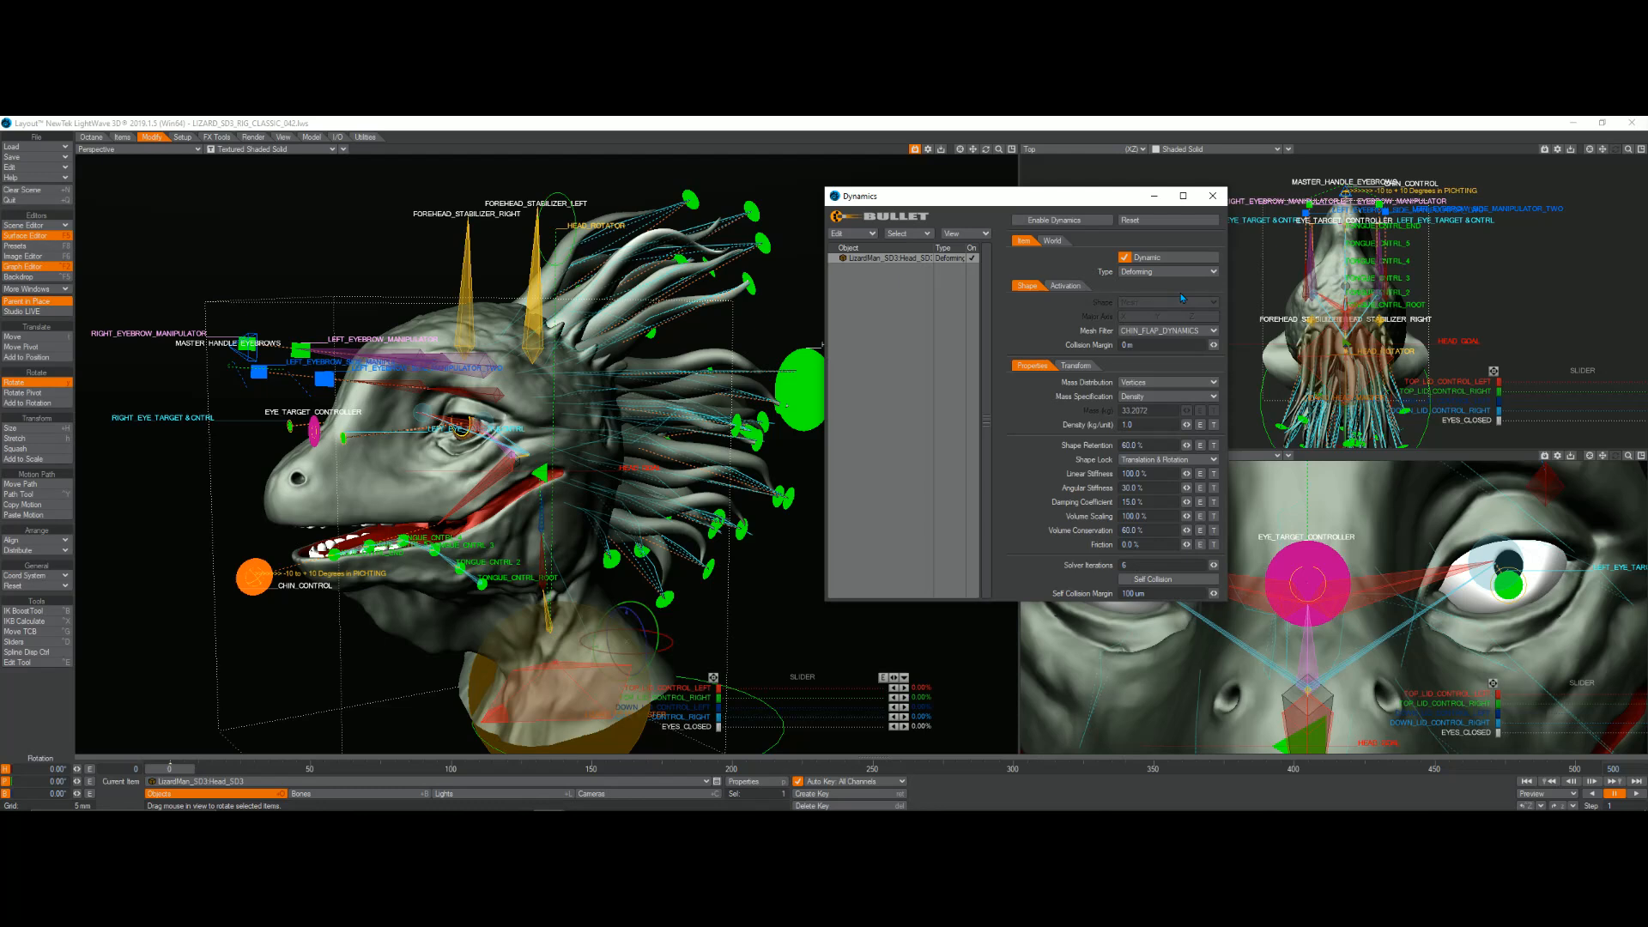
{"action": "left_click", "coordinate": [1069, 225]}
{"action": "left_click", "coordinate": [1128, 345]}
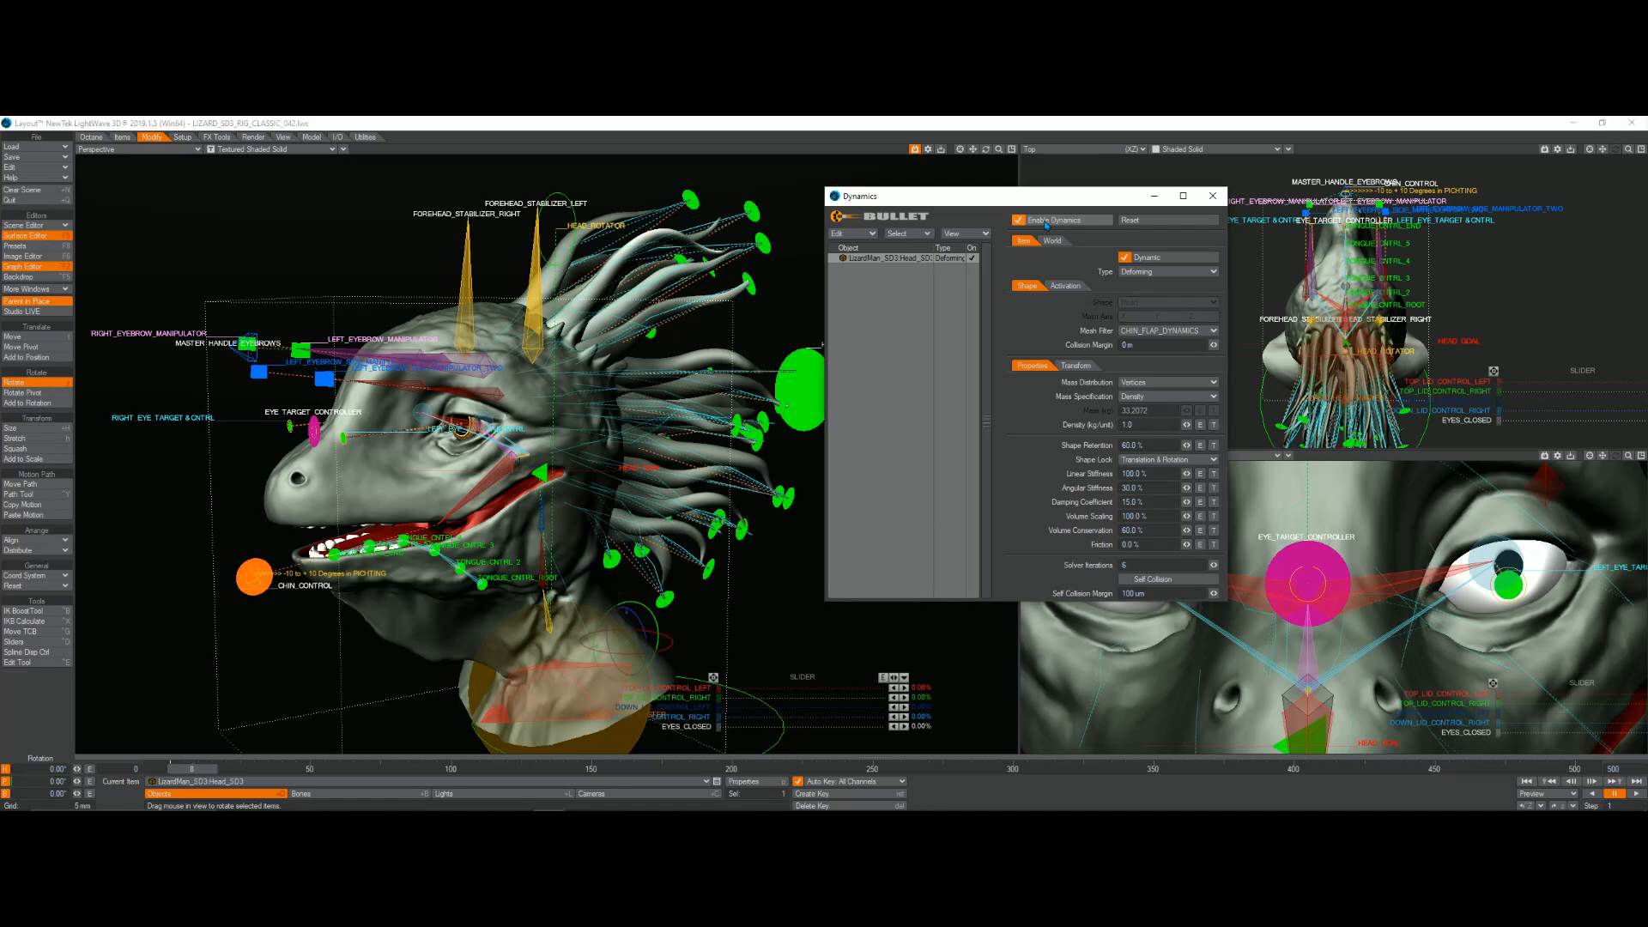
{"action": "left_click", "coordinate": [1046, 221]}
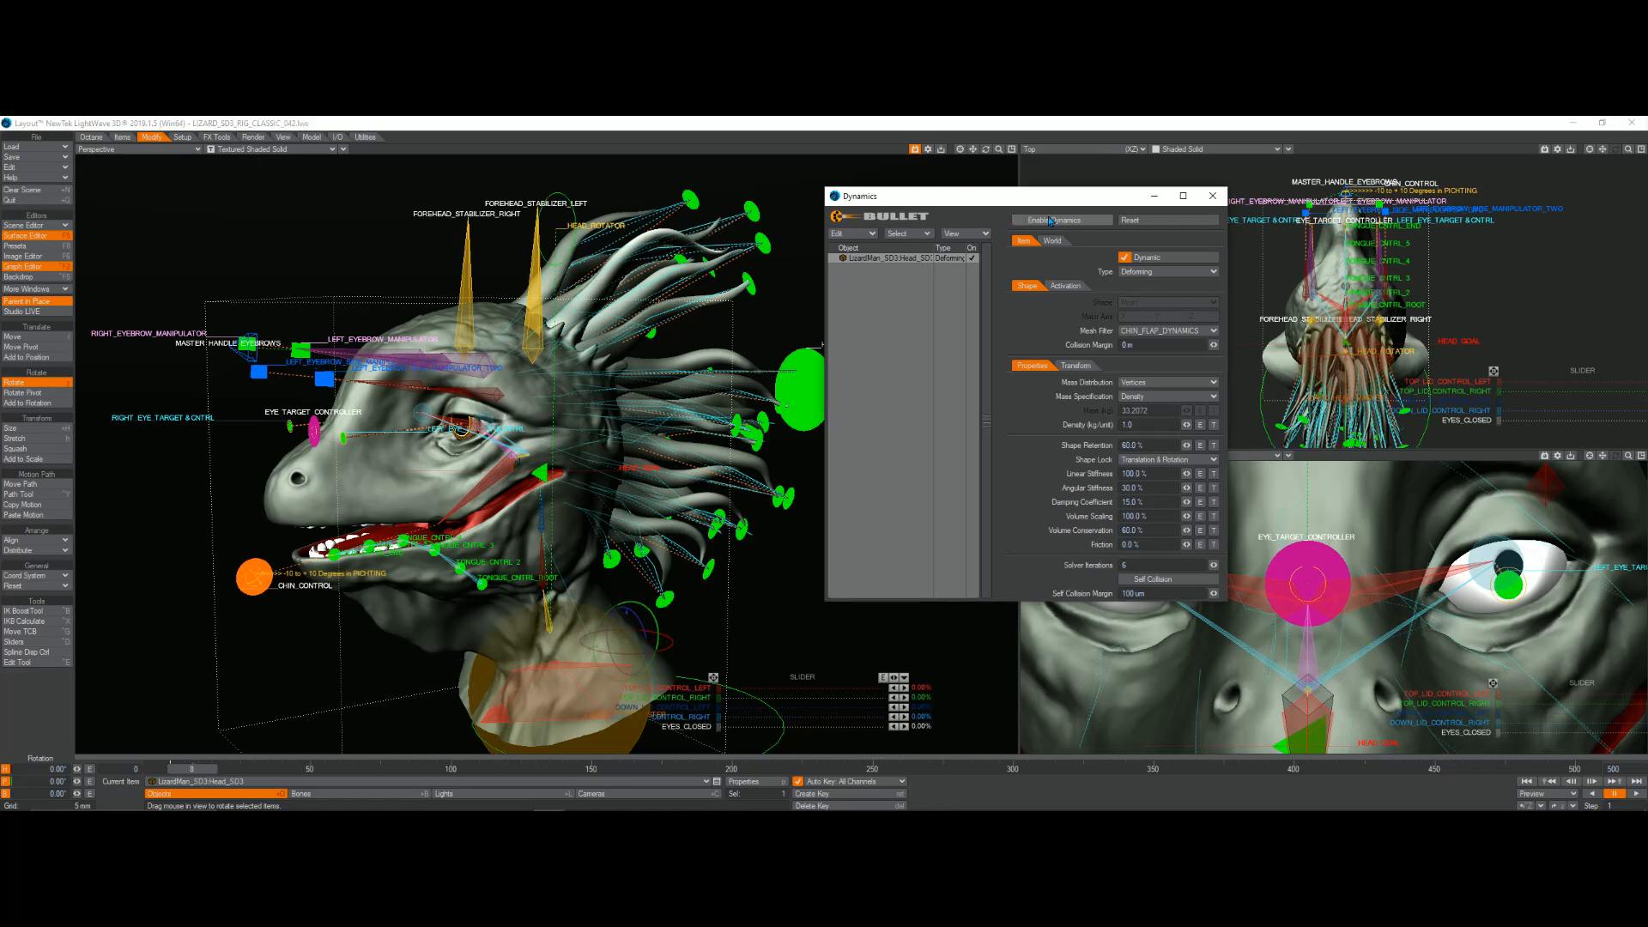
{"action": "left_click", "coordinate": [1549, 782]}
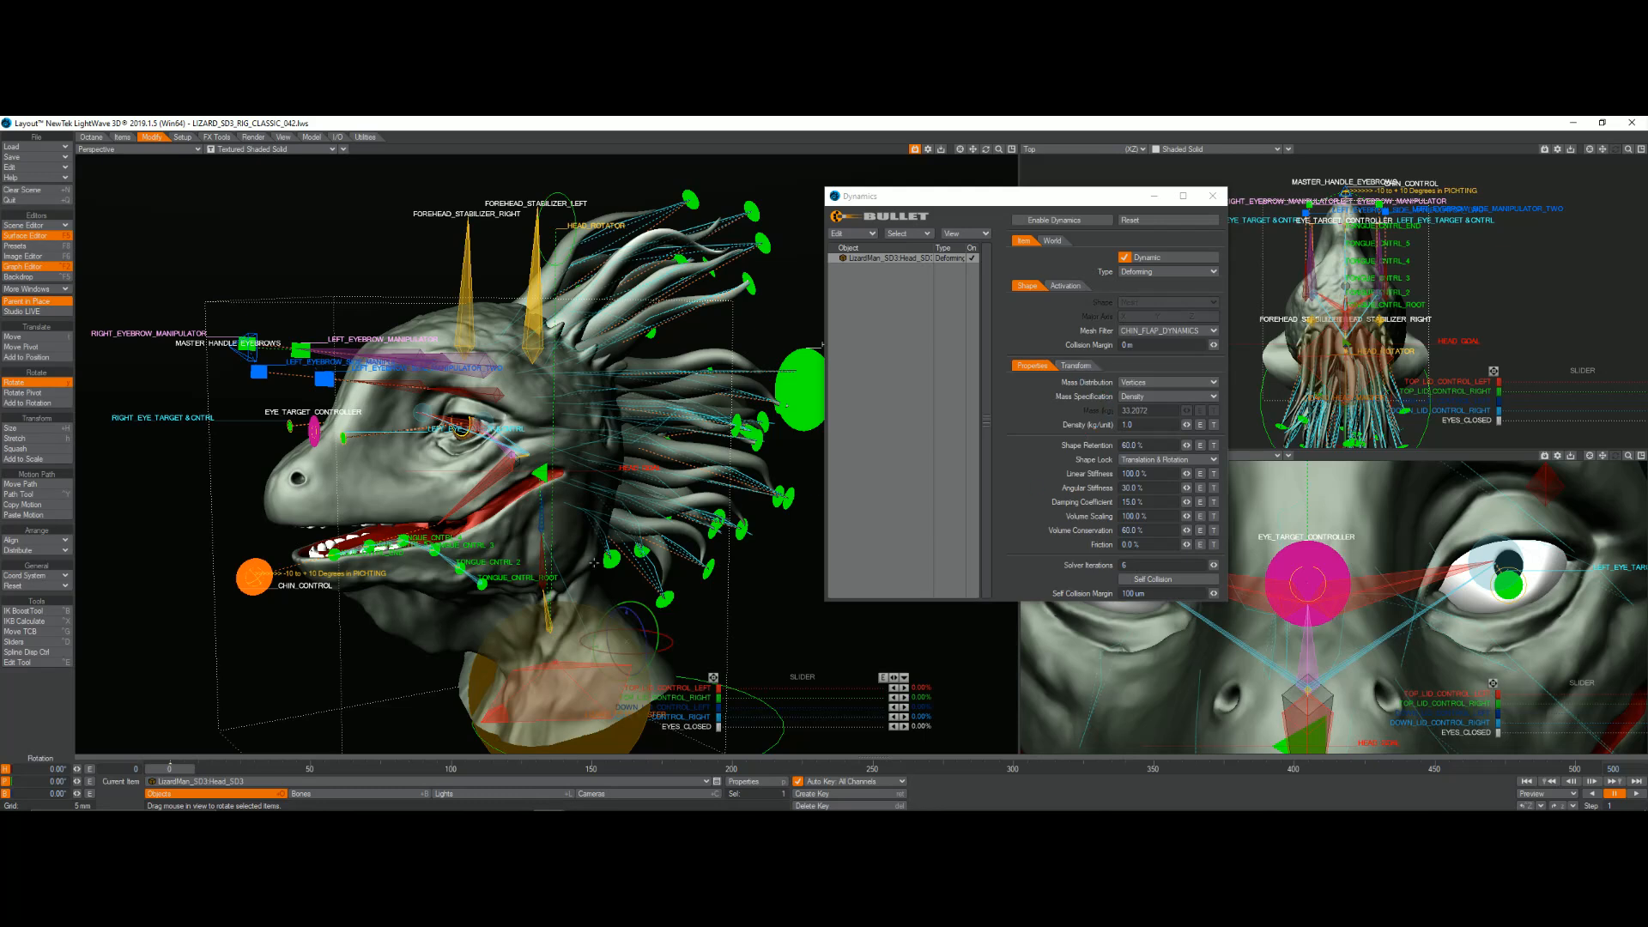
Step: Turn on Bone Weight Shade in the perspective viewport and display the model as Textured Shaded Solid Wireframe
{"action": "left_click", "coordinate": [343, 149]}
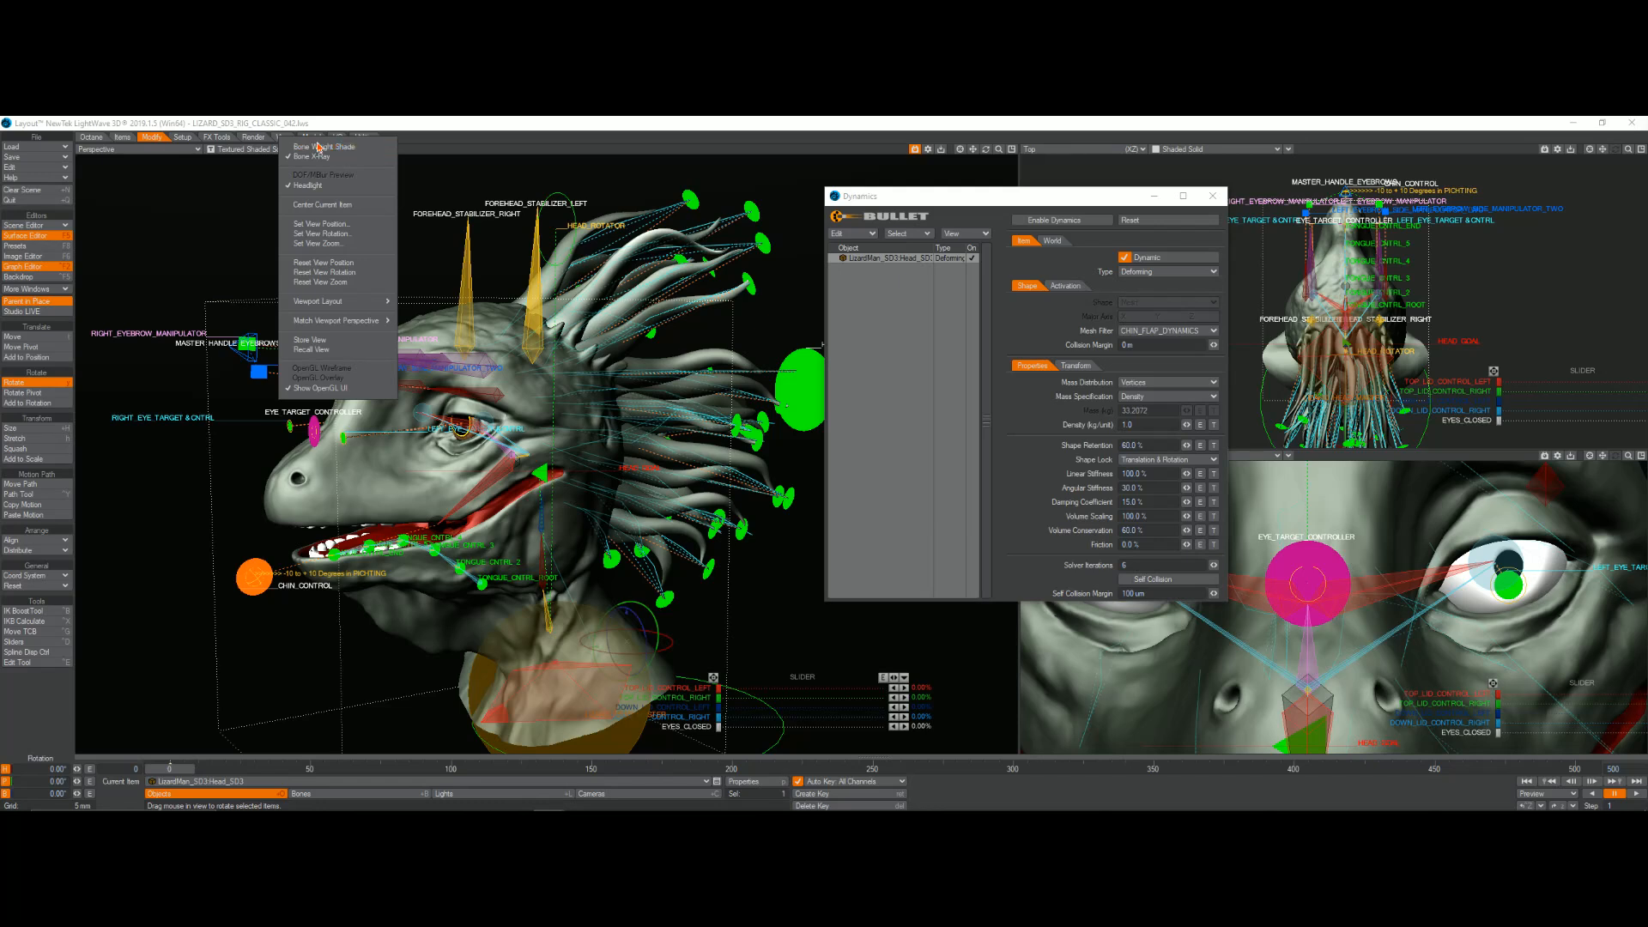
{"action": "left_click", "coordinate": [319, 148]}
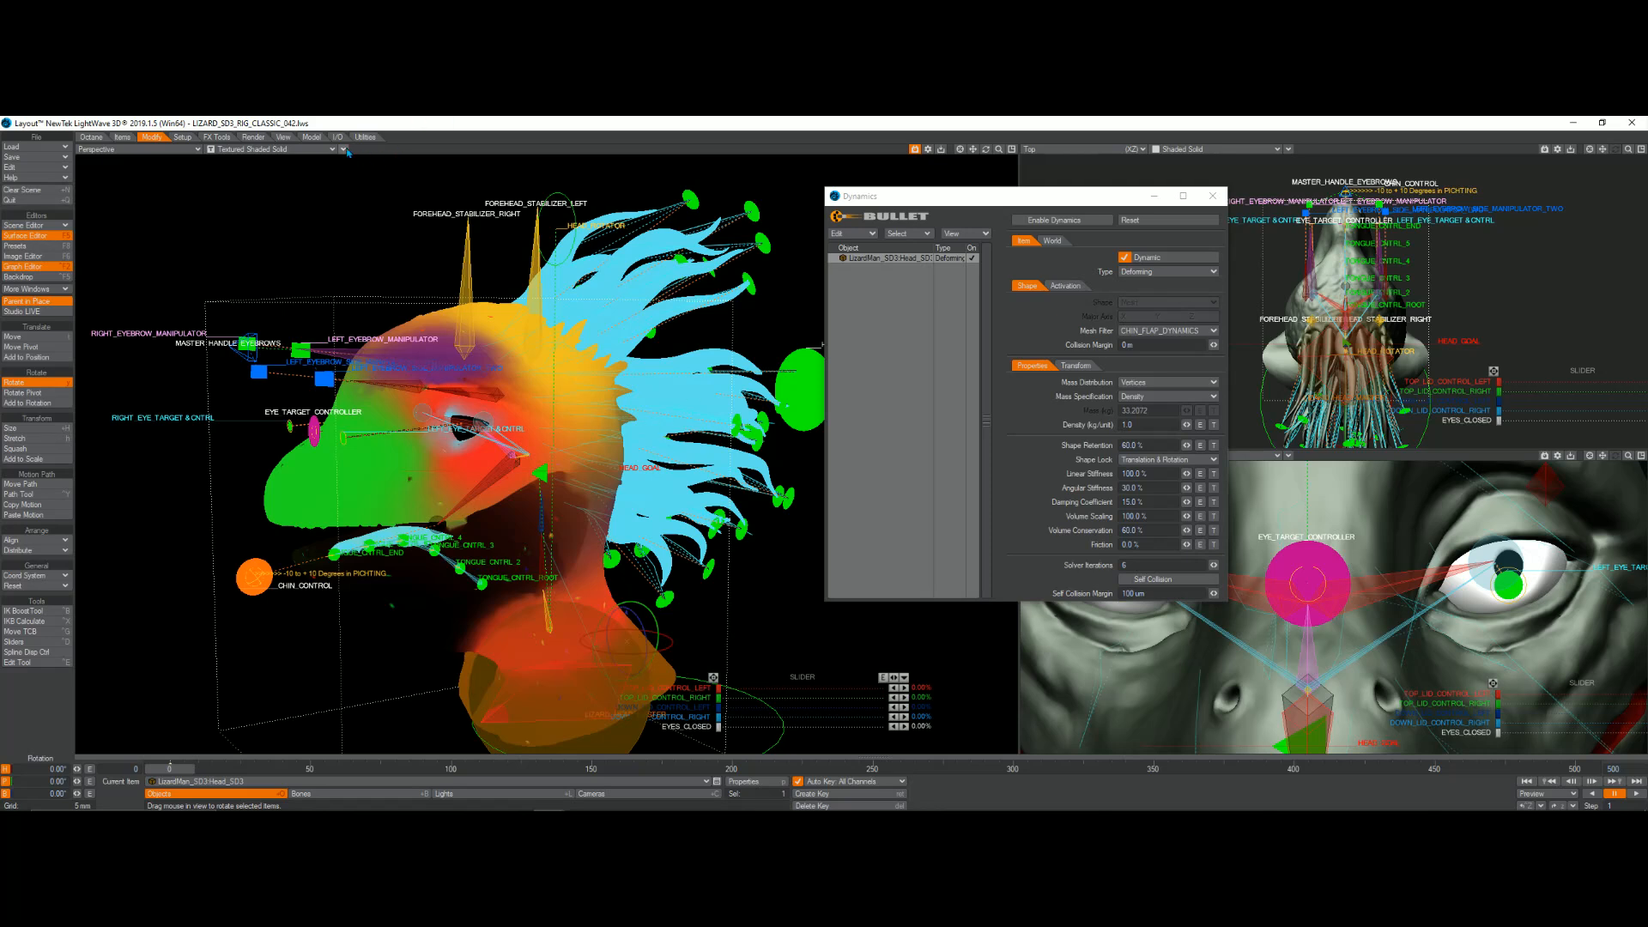
{"action": "left_click", "coordinate": [150, 150]}
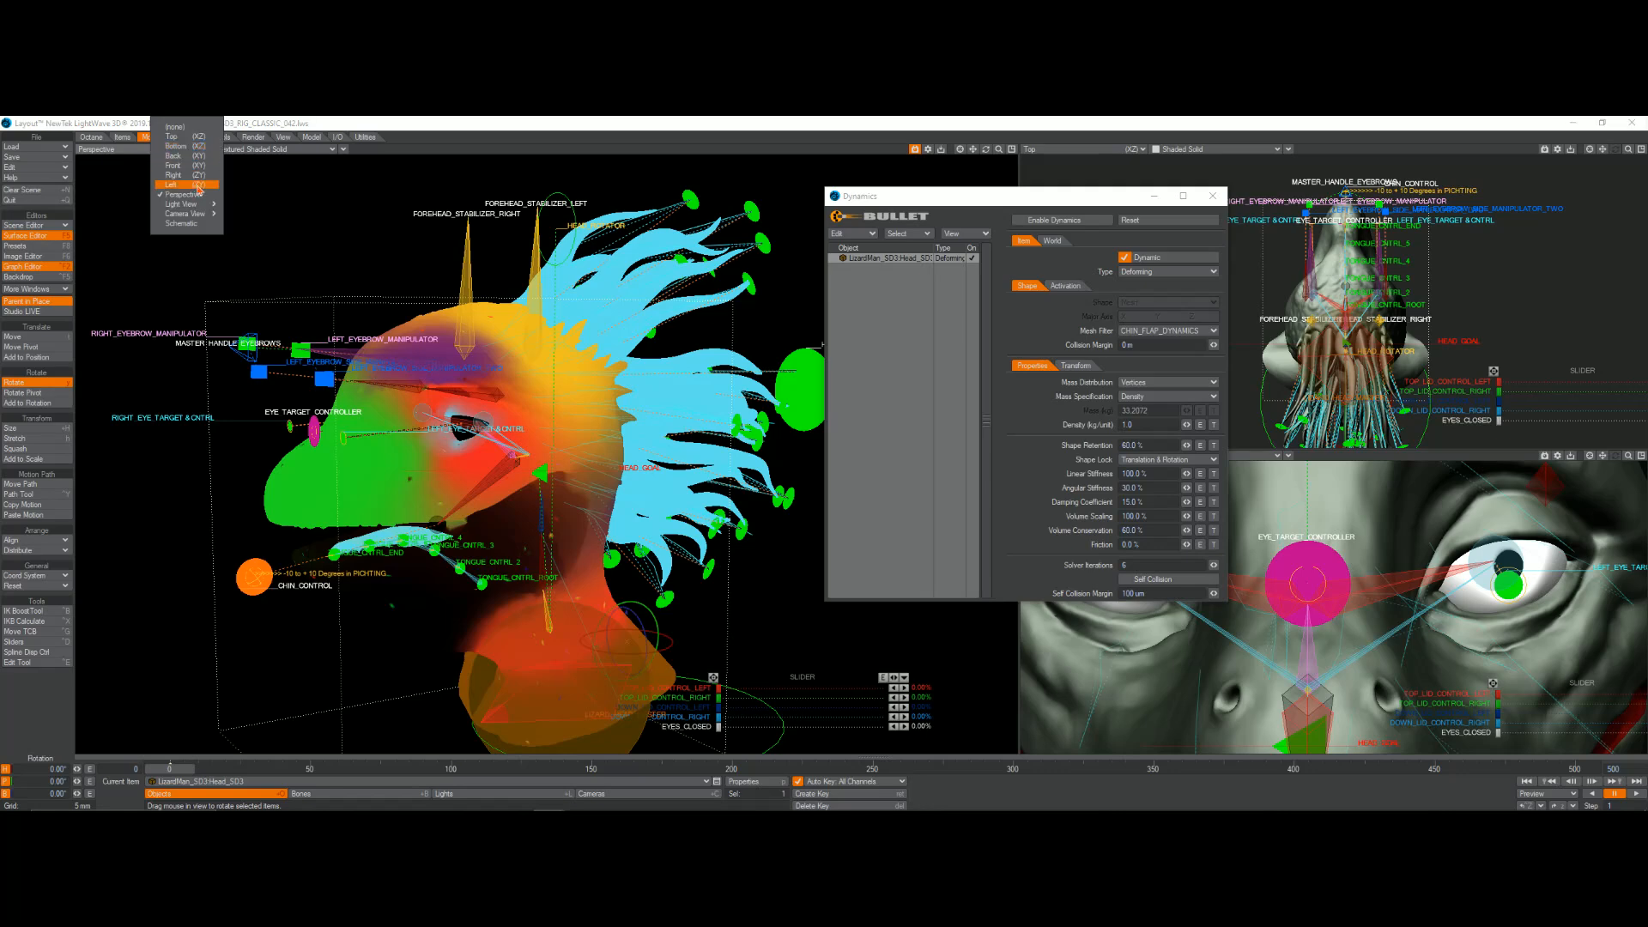
{"action": "left_click", "coordinate": [972, 149]}
{"action": "mouse_move", "coordinate": [985, 149]}
{"action": "left_mouse_down"}
{"action": "mouse_move", "coordinate": [610, 147]}
{"action": "mouse_move", "coordinate": [665, 170]}
{"action": "mouse_move", "coordinate": [637, 159]}
{"action": "left_mouse_up"}
{"action": "left_click", "coordinate": [283, 149]}
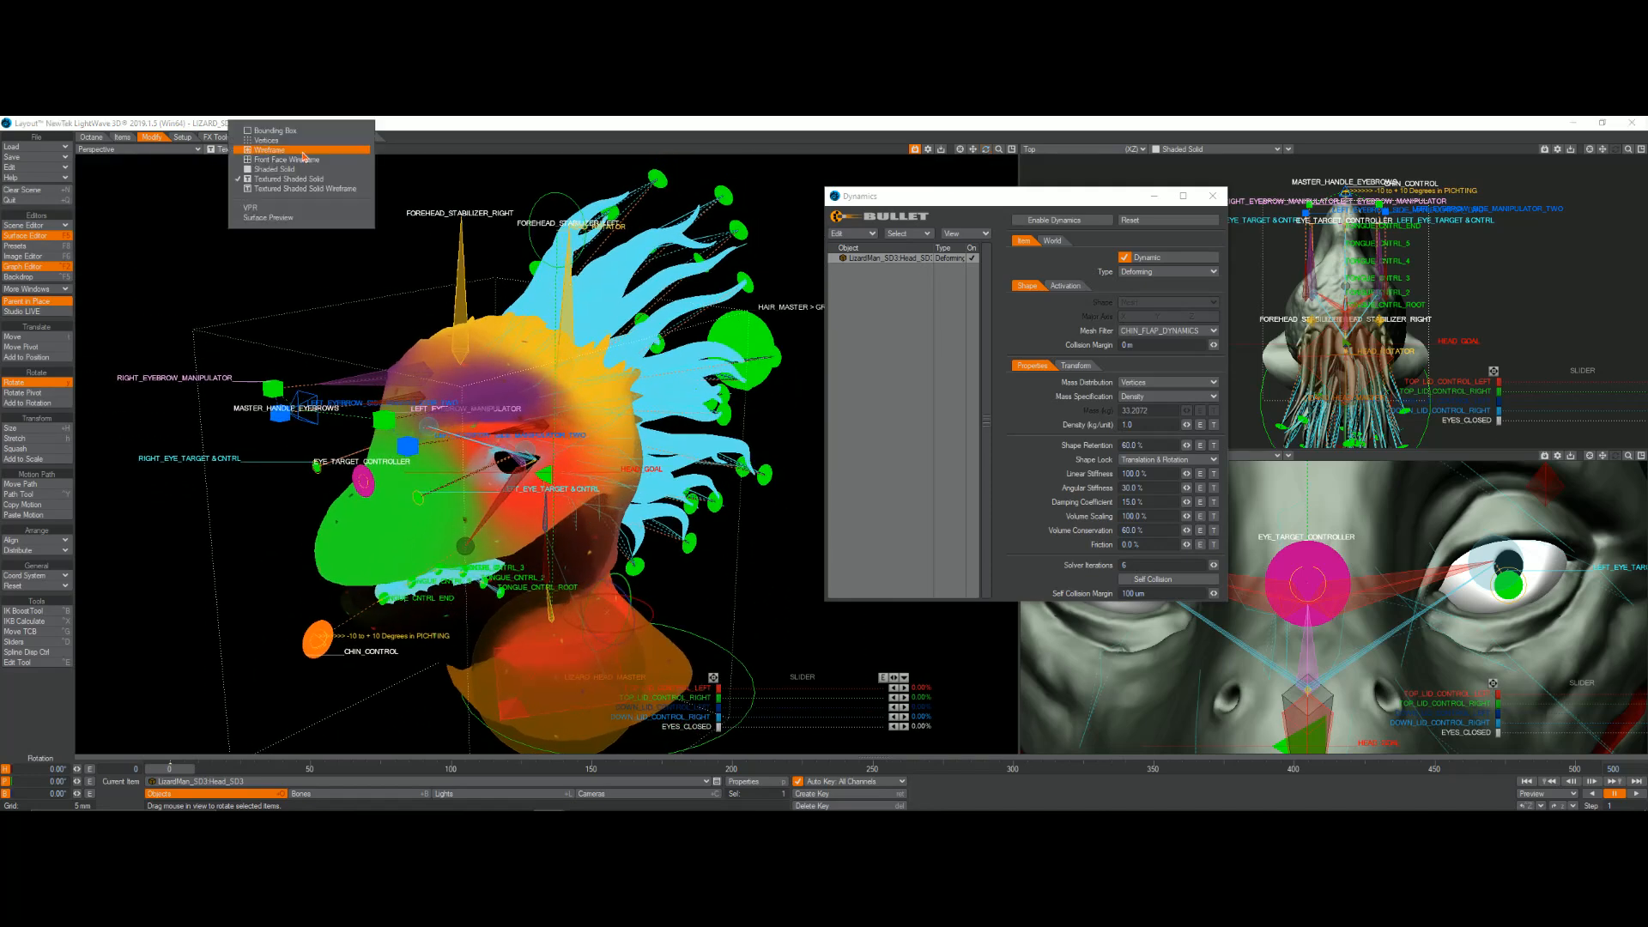
{"action": "left_click", "coordinate": [304, 188]}
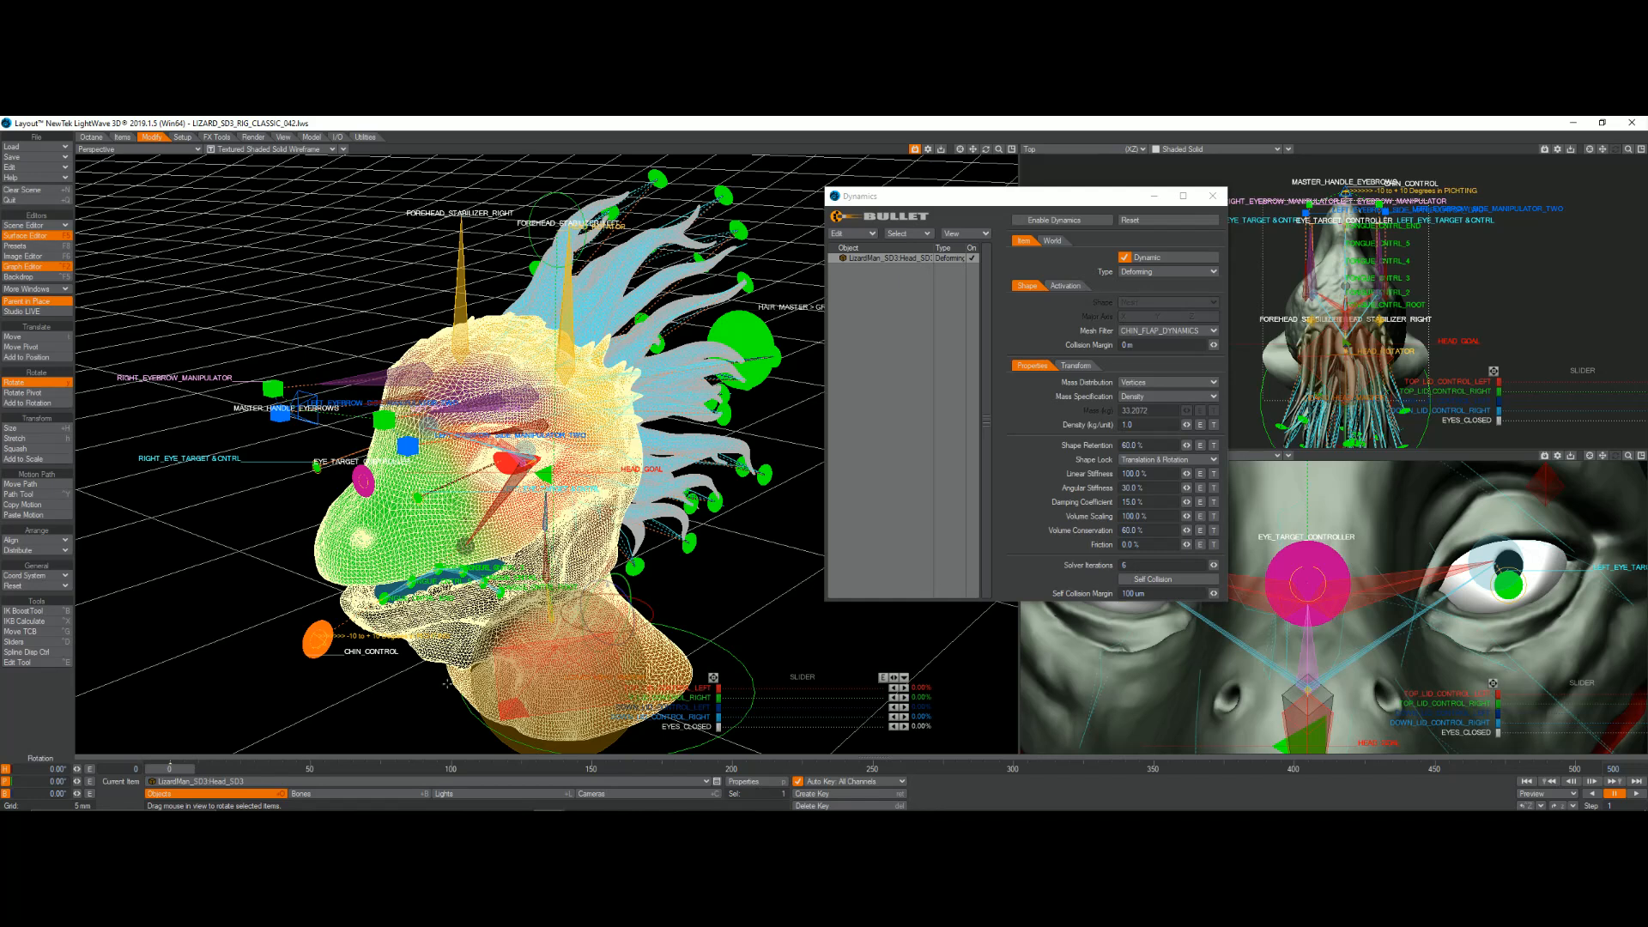
Step: Disable the Subdivision modifier in the Head_SD3 object's properties and close the properties window
{"action": "left_click", "coordinate": [744, 781]}
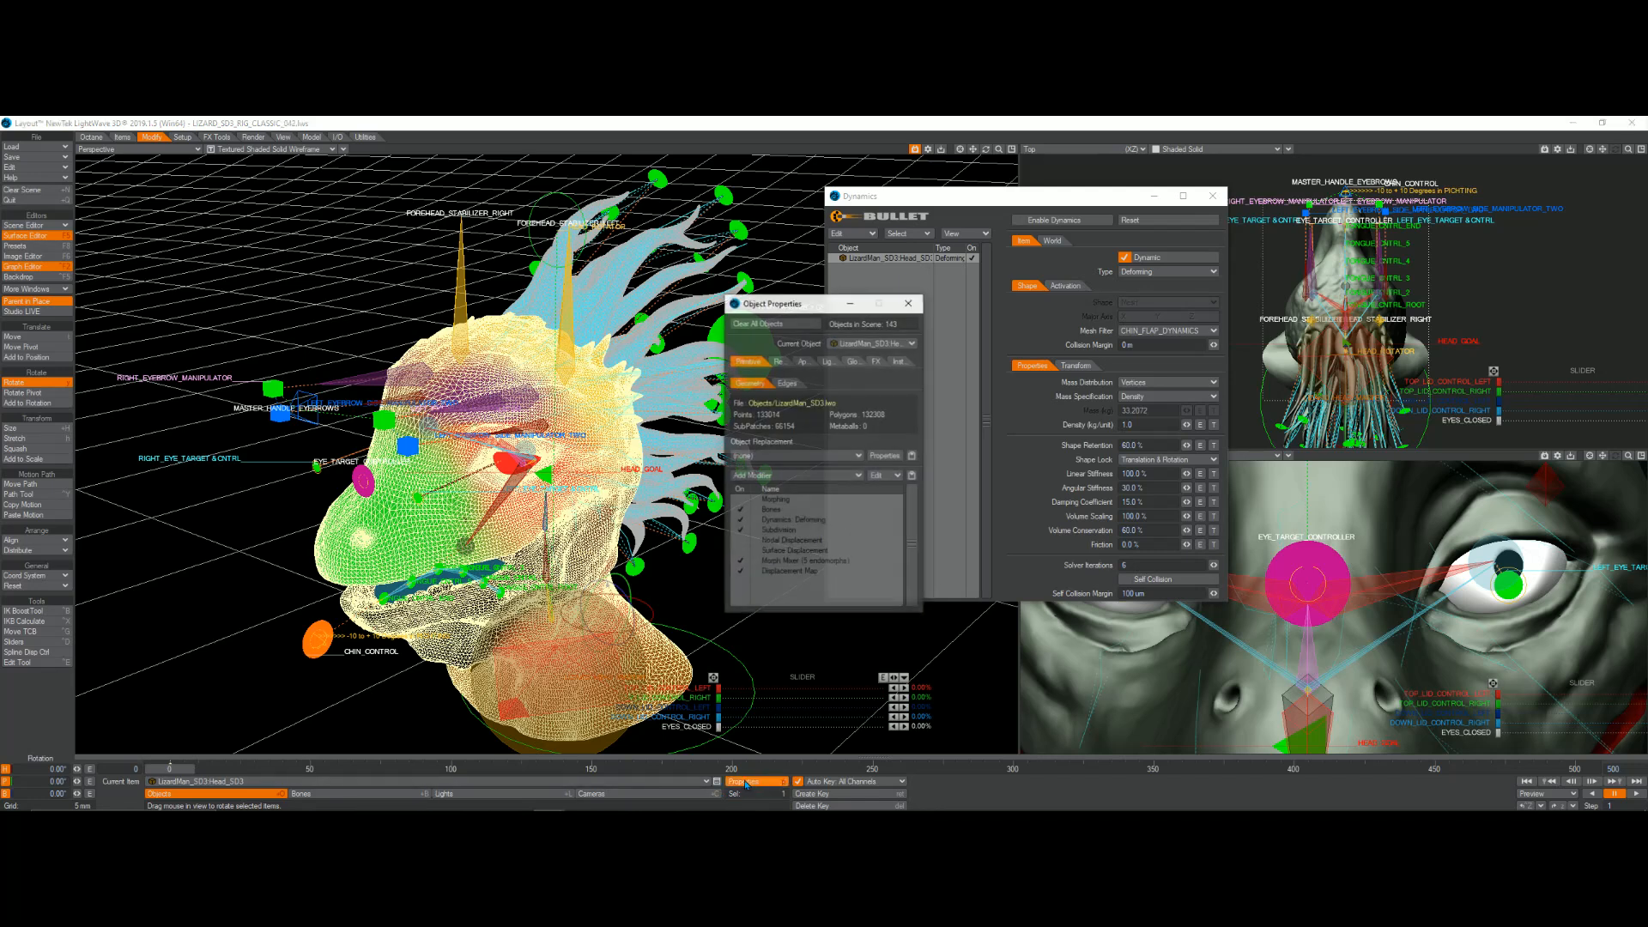
{"action": "left_click", "coordinate": [741, 530]}
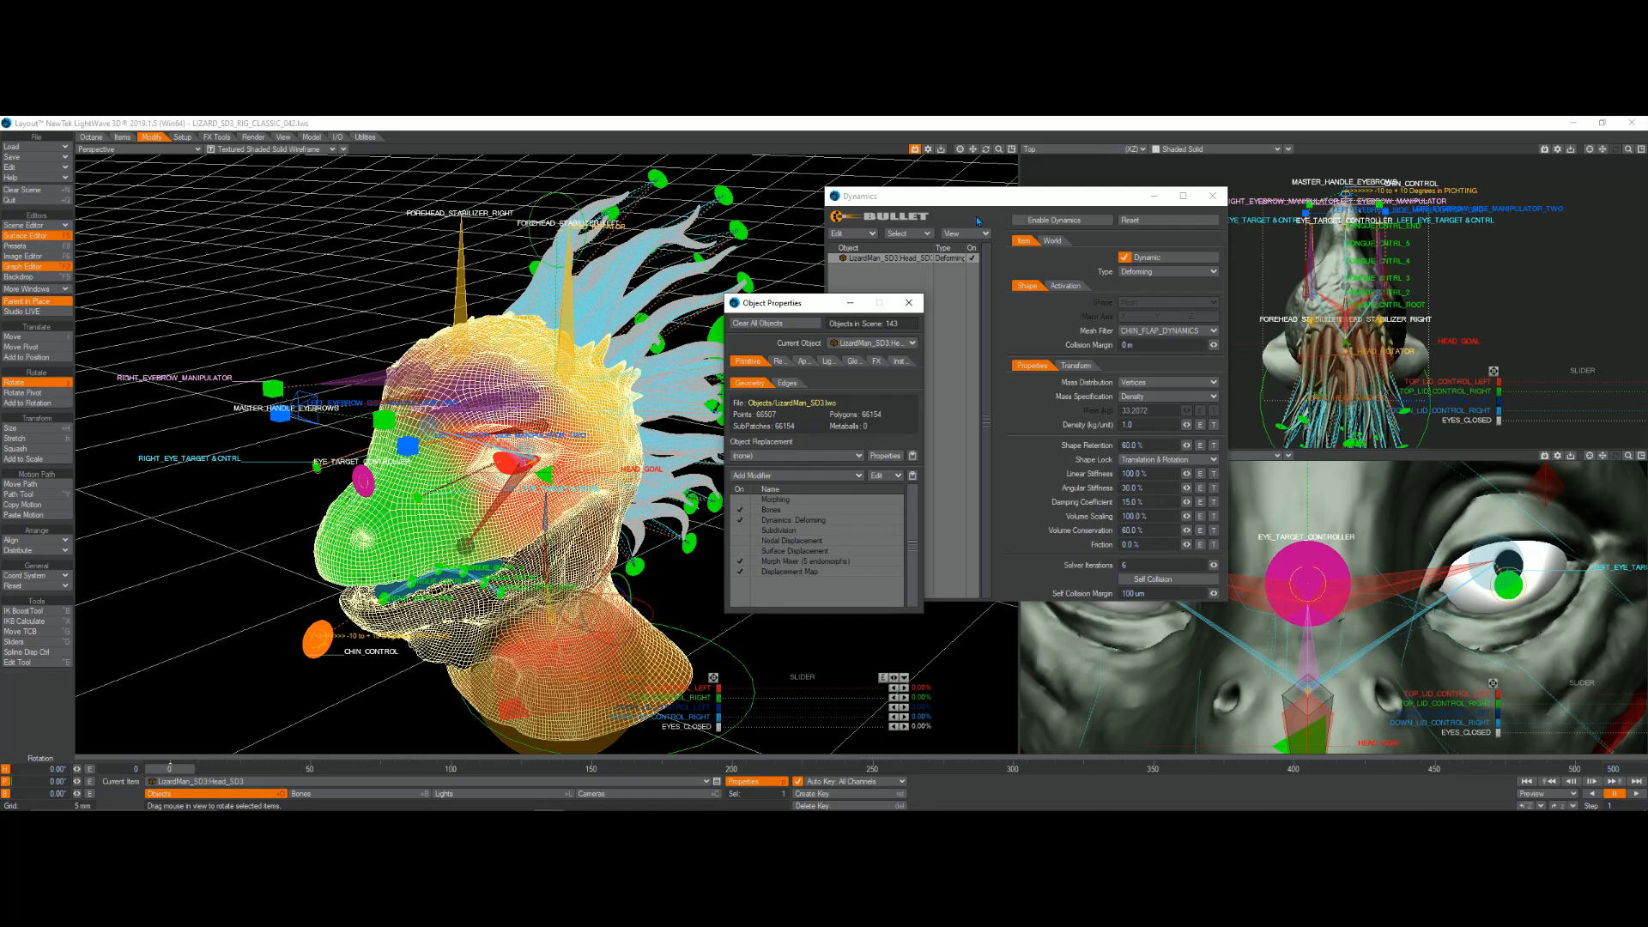
{"action": "mouse_move", "coordinate": [973, 149]}
{"action": "left_mouse_down"}
{"action": "mouse_move", "coordinate": [956, 133]}
{"action": "mouse_move", "coordinate": [985, 151]}
{"action": "left_mouse_up"}
{"action": "left_click", "coordinate": [910, 304]}
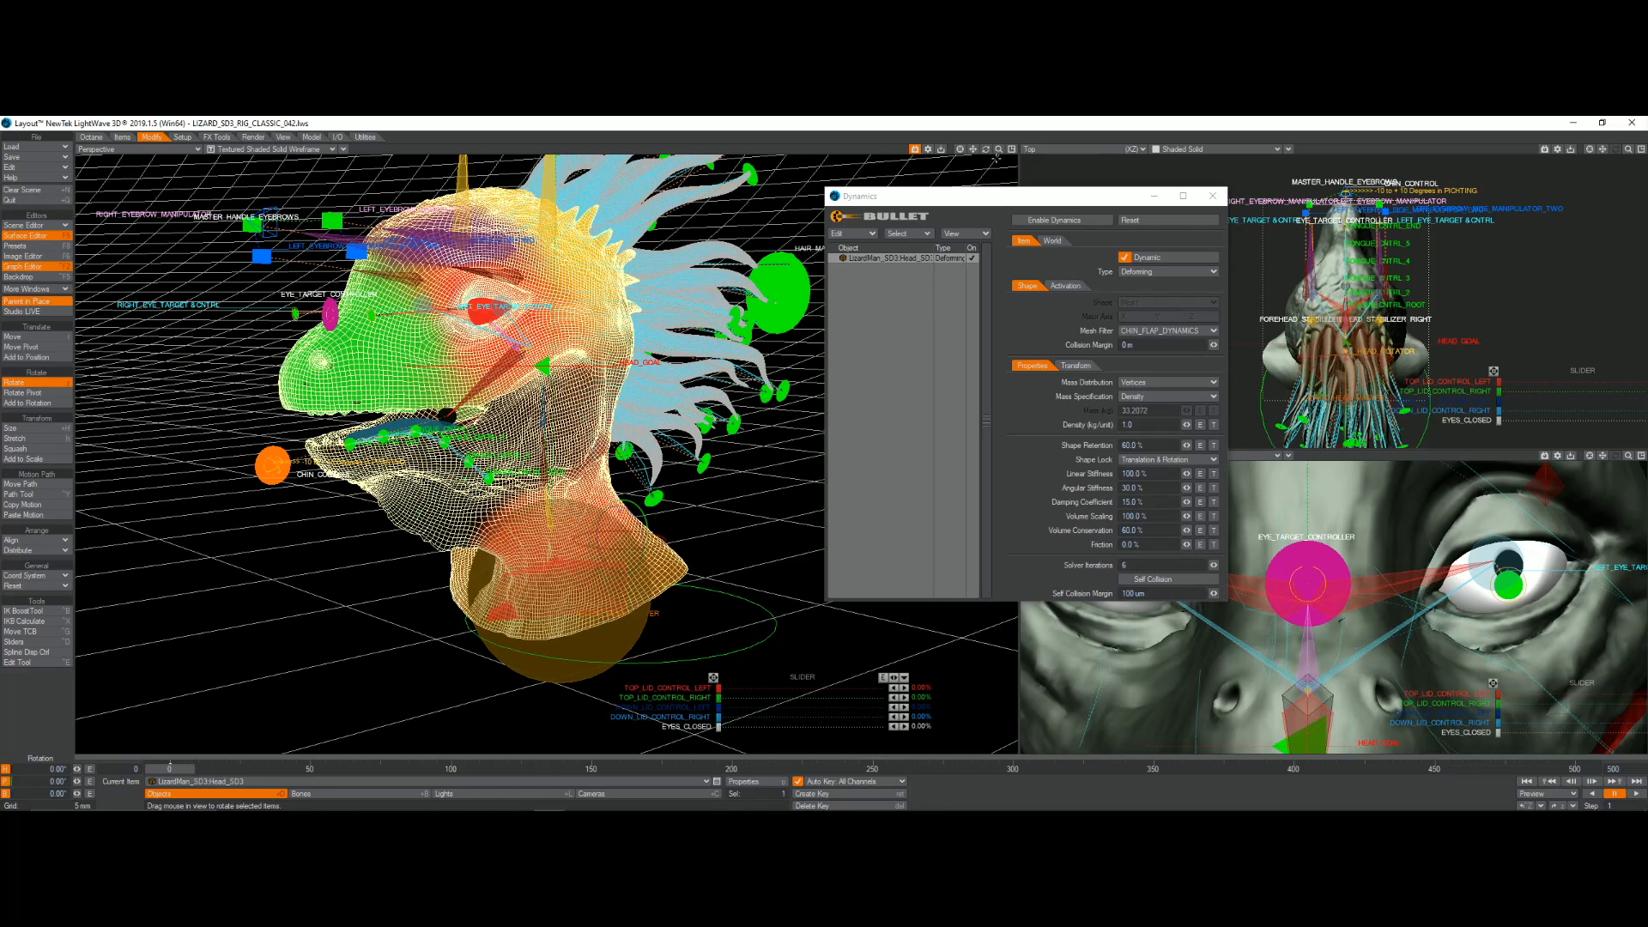
Step: Examine the weight-shaded mesh around the chin flap and neck from several angles, and close the dynamics settings
{"action": "left_click_drag", "start_coordinate": [998, 149], "coordinate": [1001, 151]}
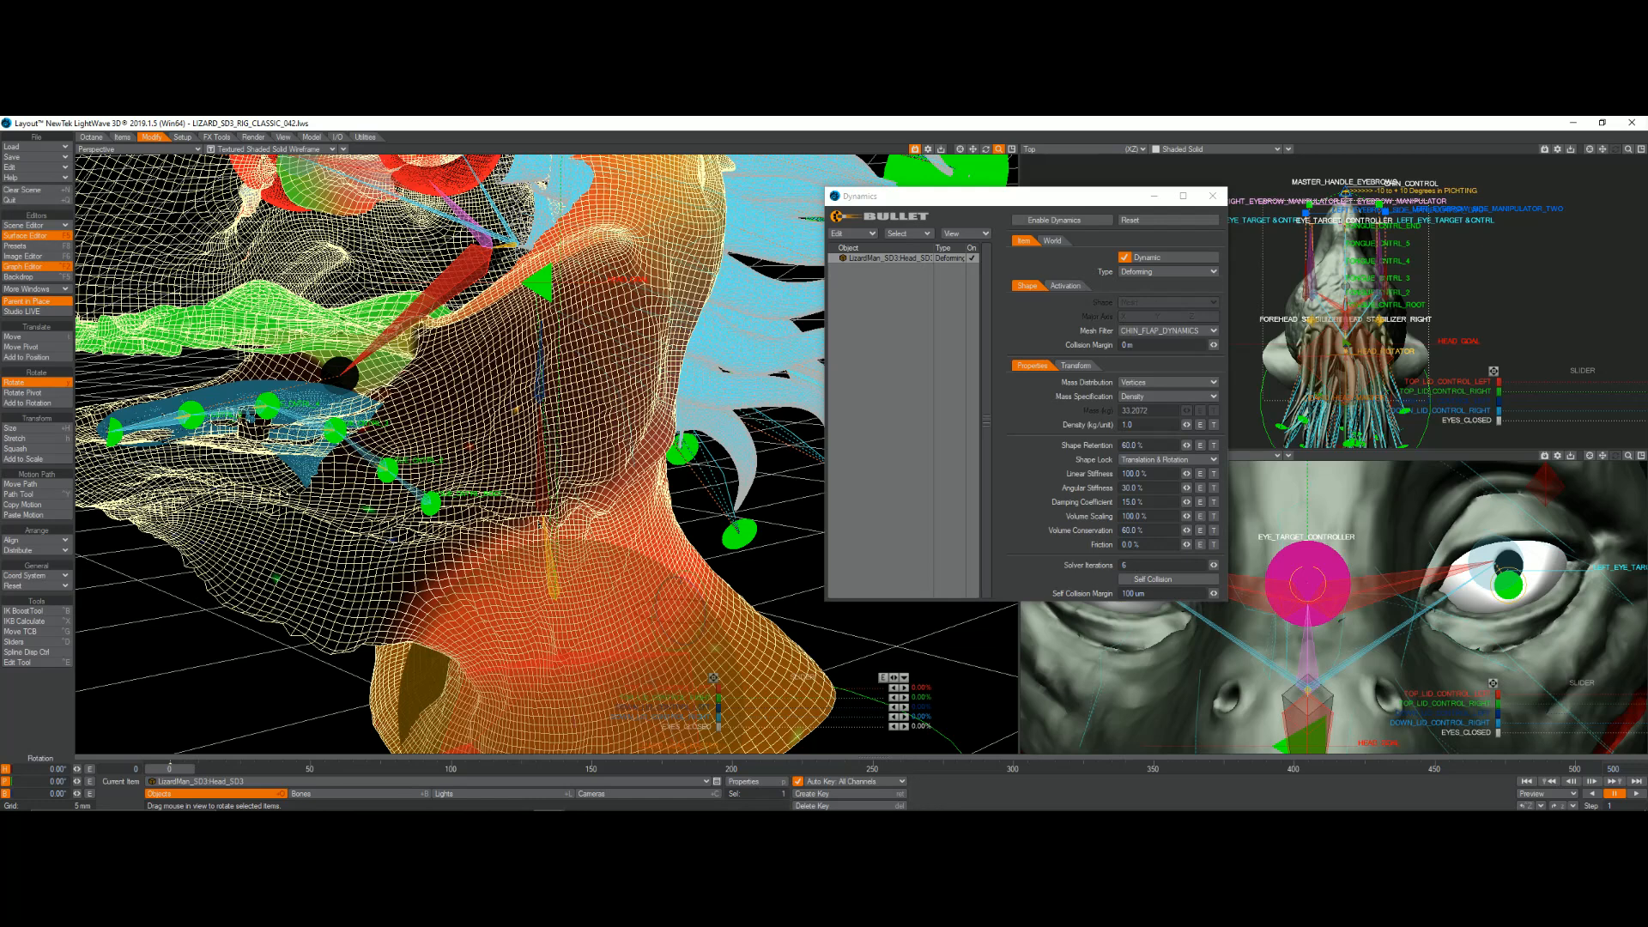
{"action": "left_click_drag", "start_coordinate": [972, 150], "coordinate": [972, 125]}
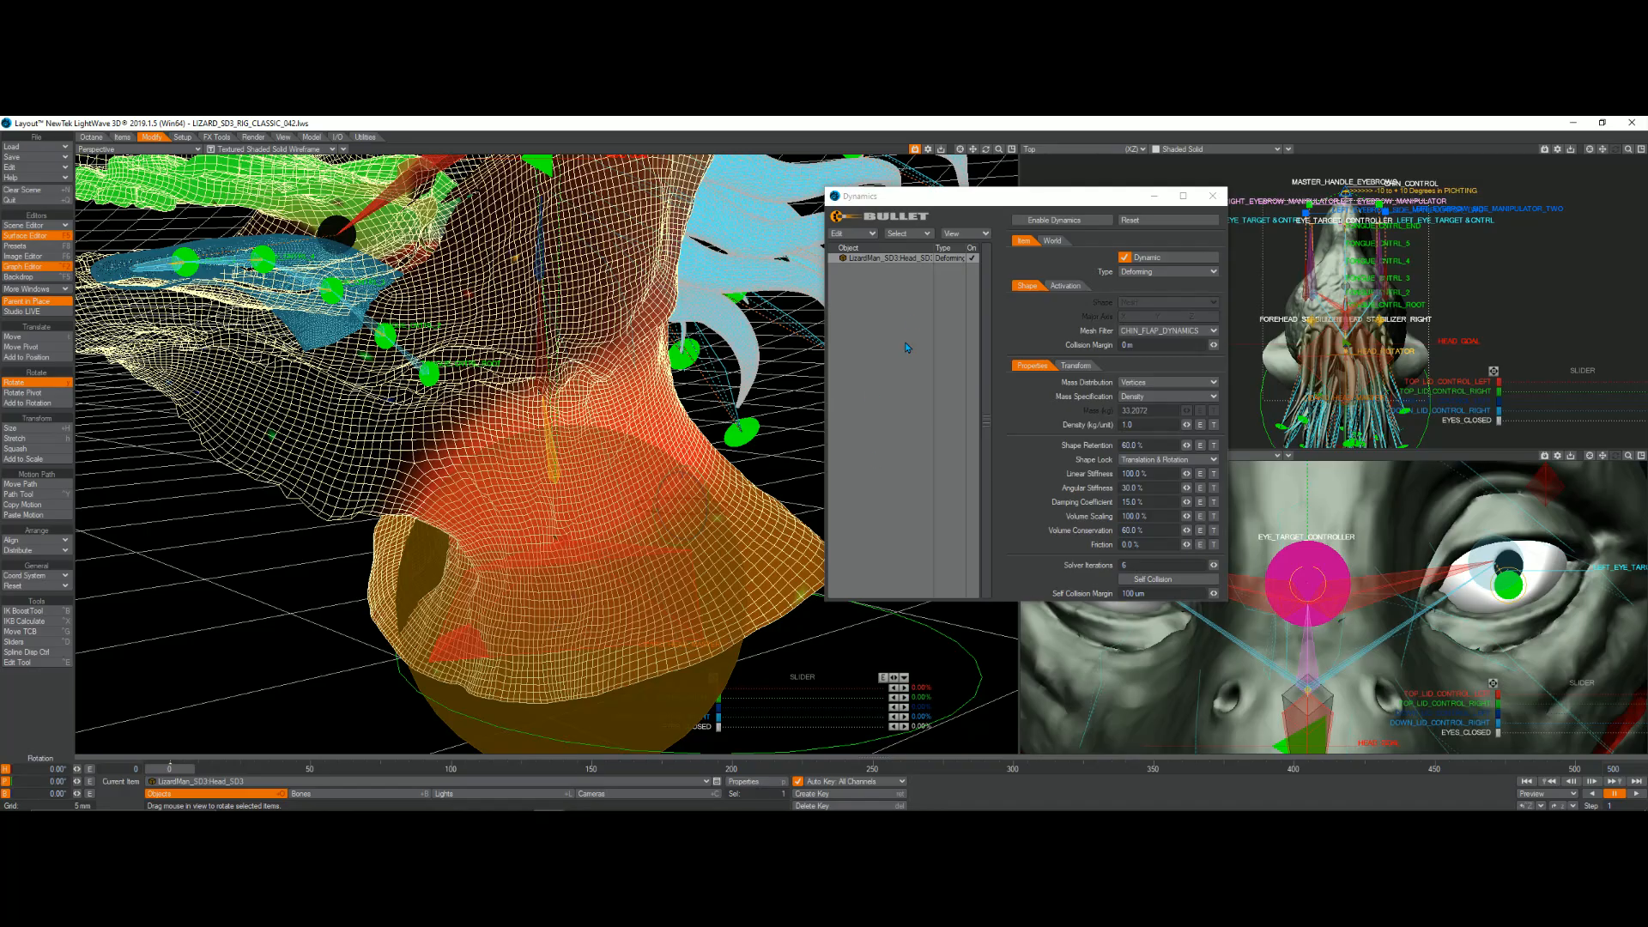
{"action": "mouse_move", "coordinate": [985, 150]}
{"action": "left_mouse_down"}
{"action": "mouse_move", "coordinate": [963, 127]}
{"action": "mouse_move", "coordinate": [985, 149]}
{"action": "left_mouse_up"}
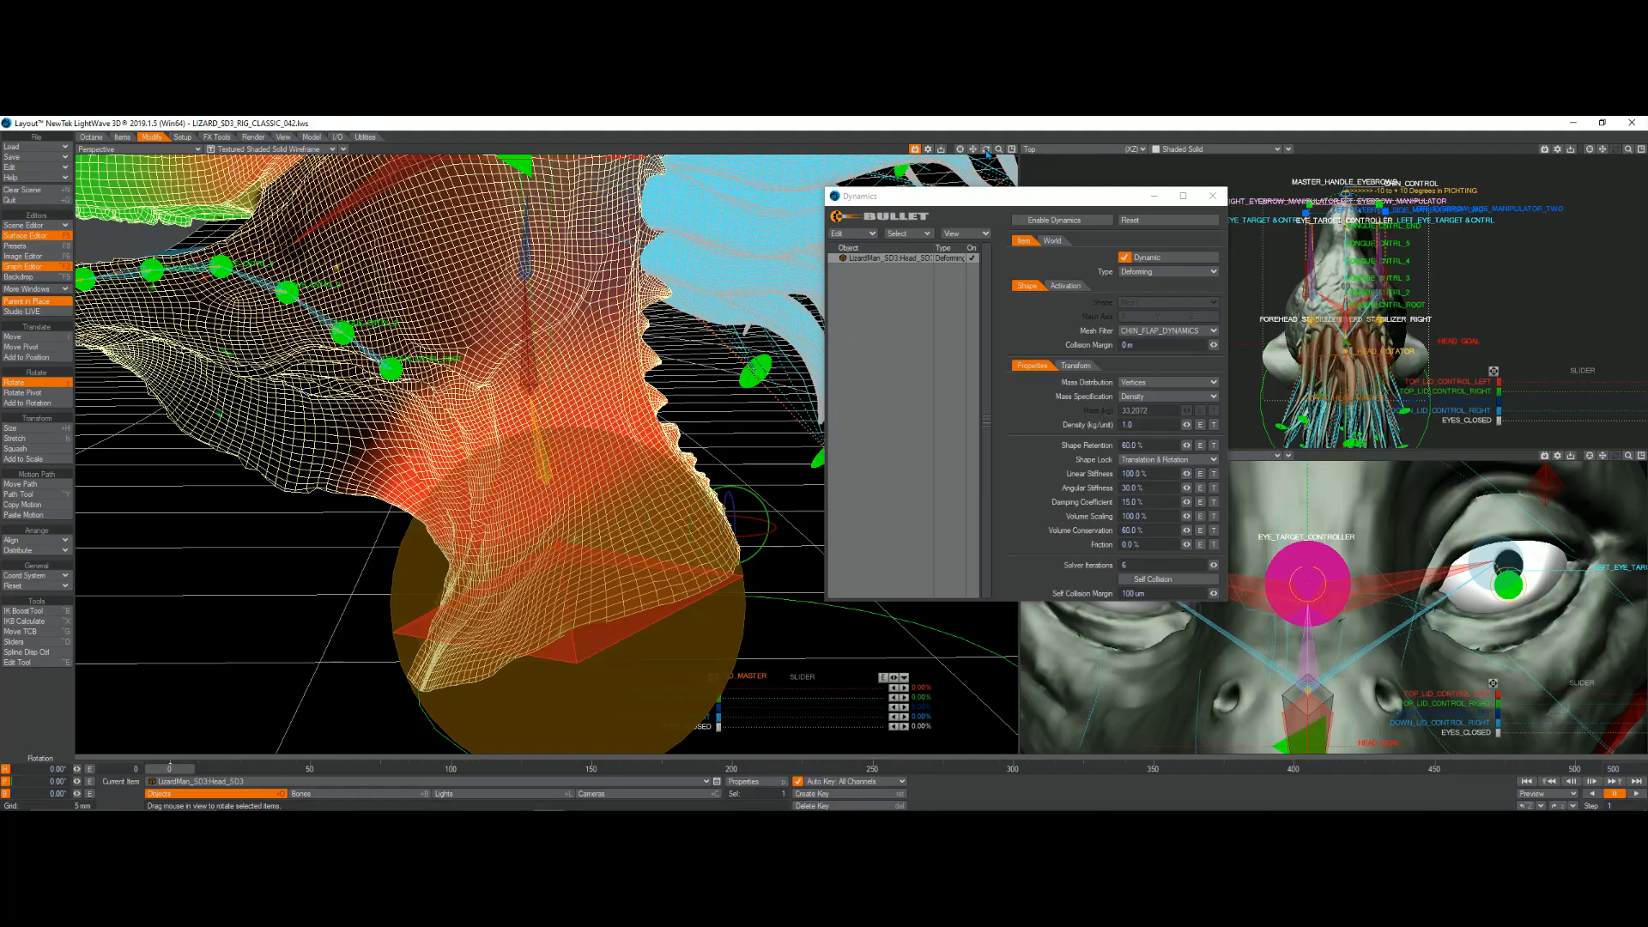
{"action": "mouse_move", "coordinate": [985, 150]}
{"action": "left_mouse_down"}
{"action": "mouse_move", "coordinate": [1024, 157]}
{"action": "mouse_move", "coordinate": [962, 150]}
{"action": "left_mouse_up"}
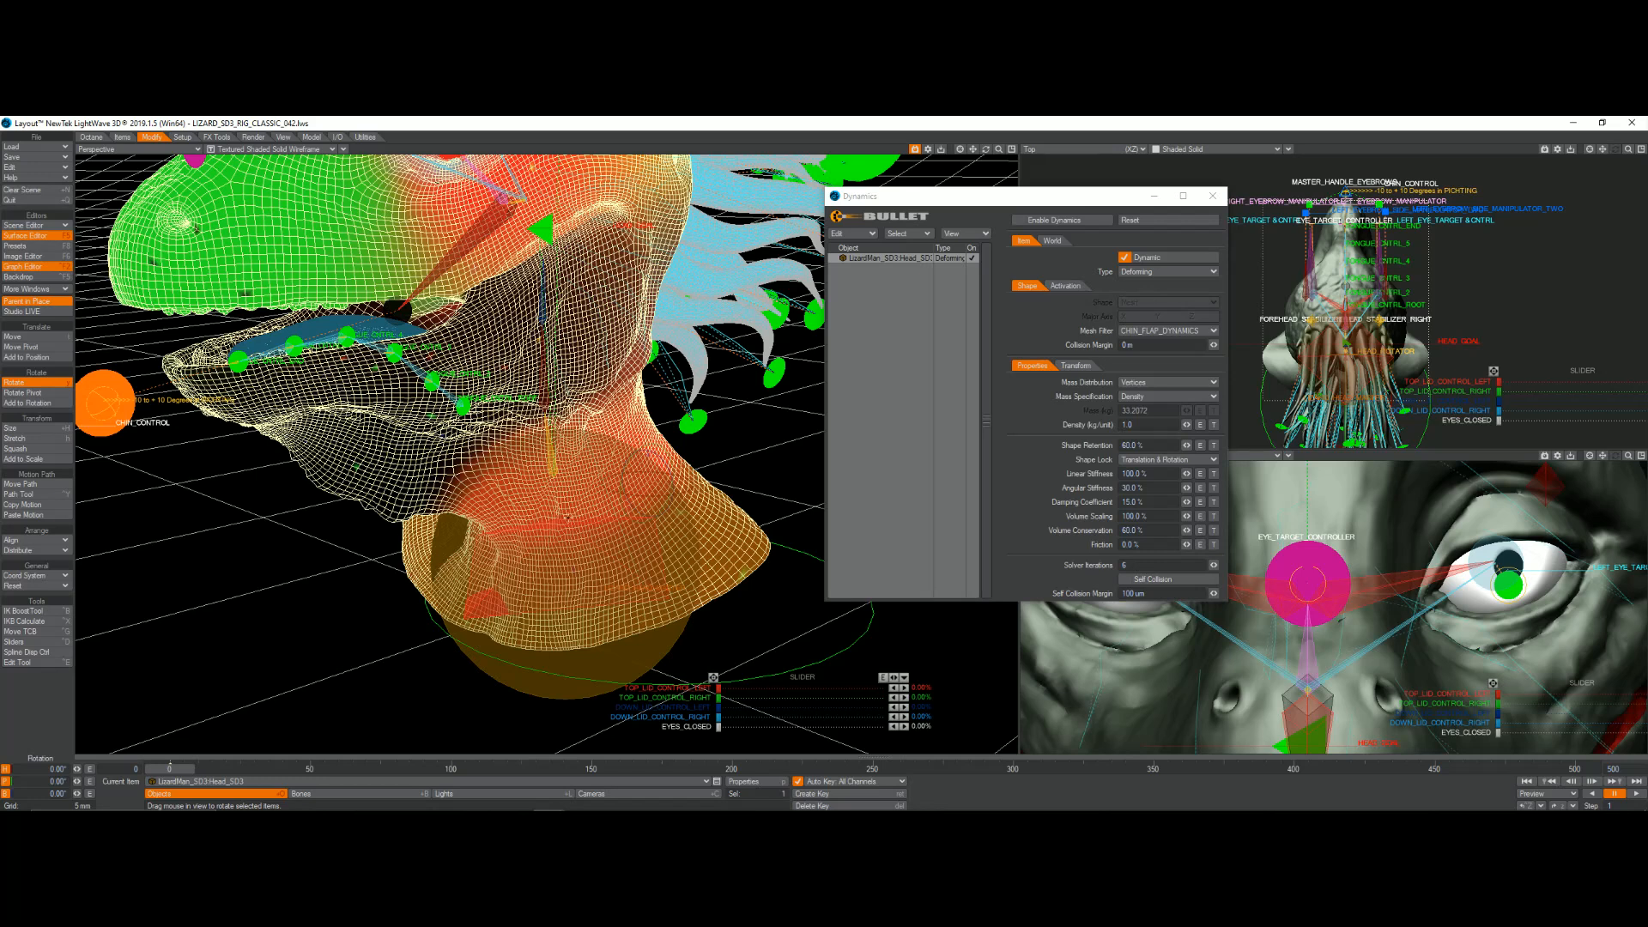
{"action": "mouse_move", "coordinate": [998, 150]}
{"action": "left_mouse_down"}
{"action": "mouse_move", "coordinate": [973, 152]}
{"action": "mouse_move", "coordinate": [1002, 155]}
{"action": "left_mouse_up"}
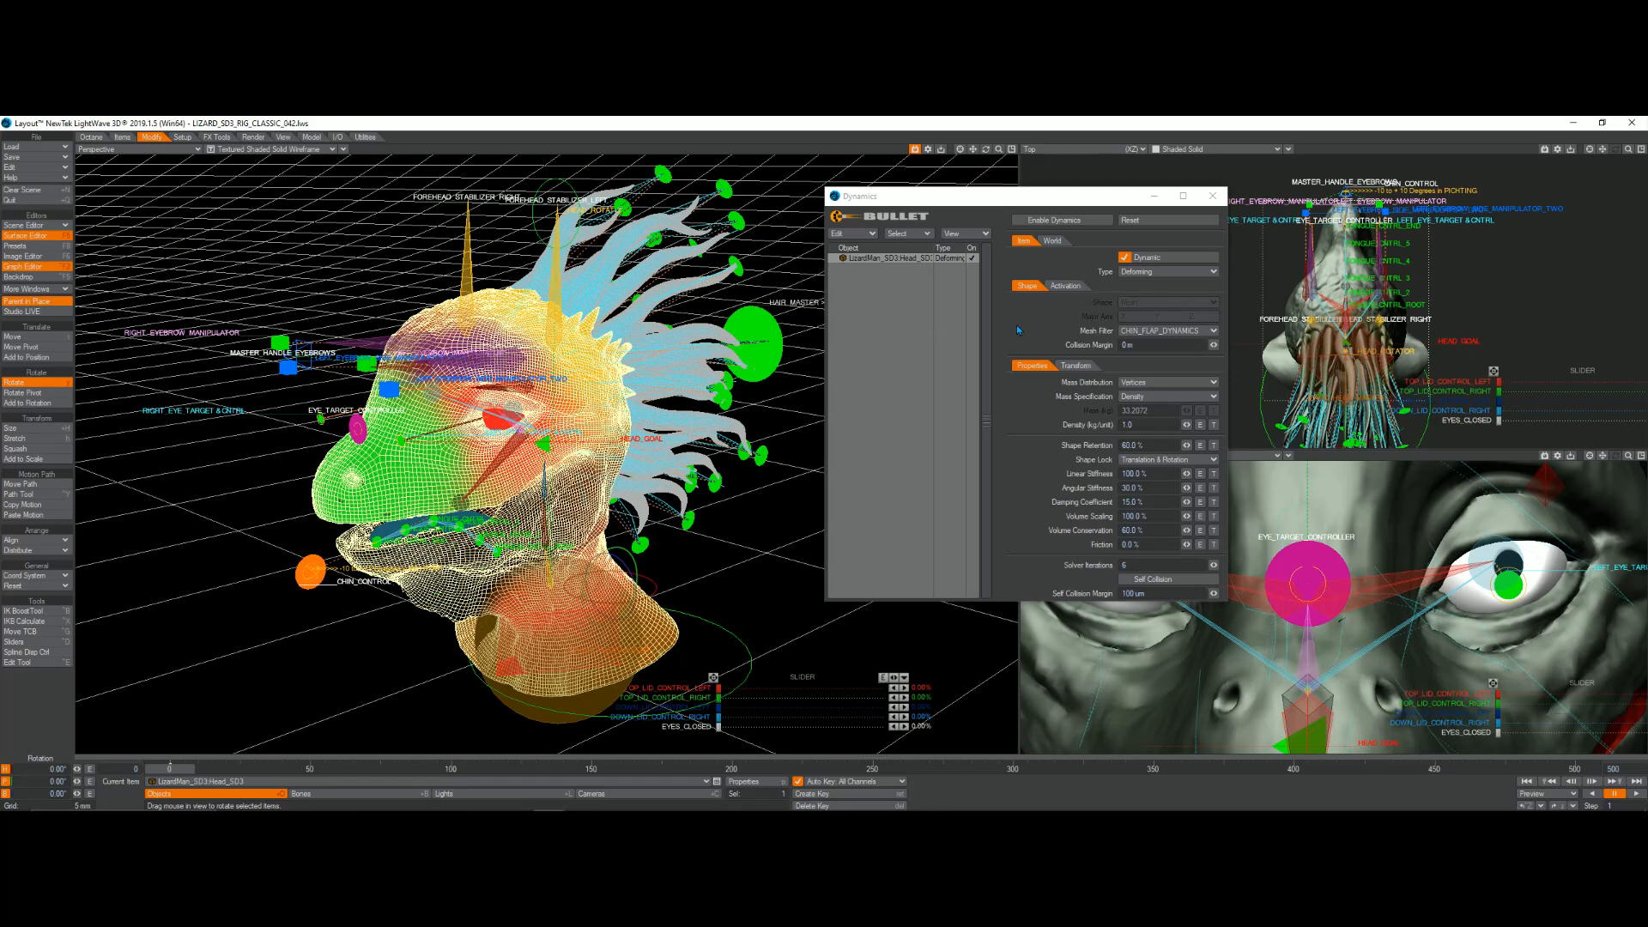
{"action": "left_click", "coordinate": [1213, 196]}
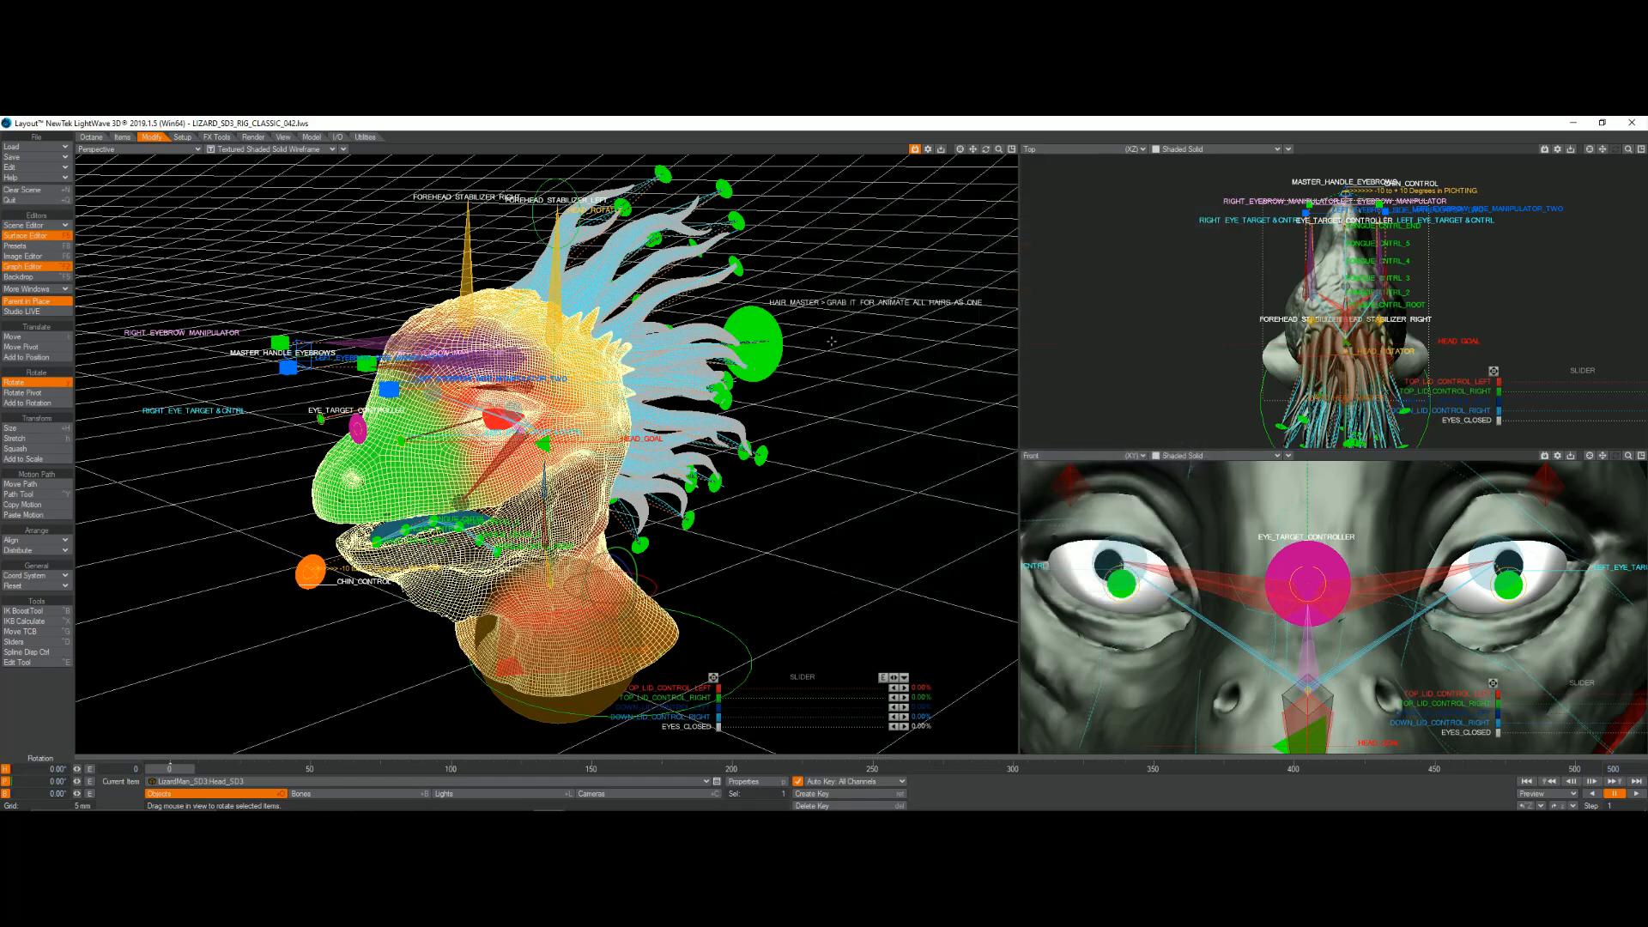
{"action": "left_click", "coordinate": [345, 151]}
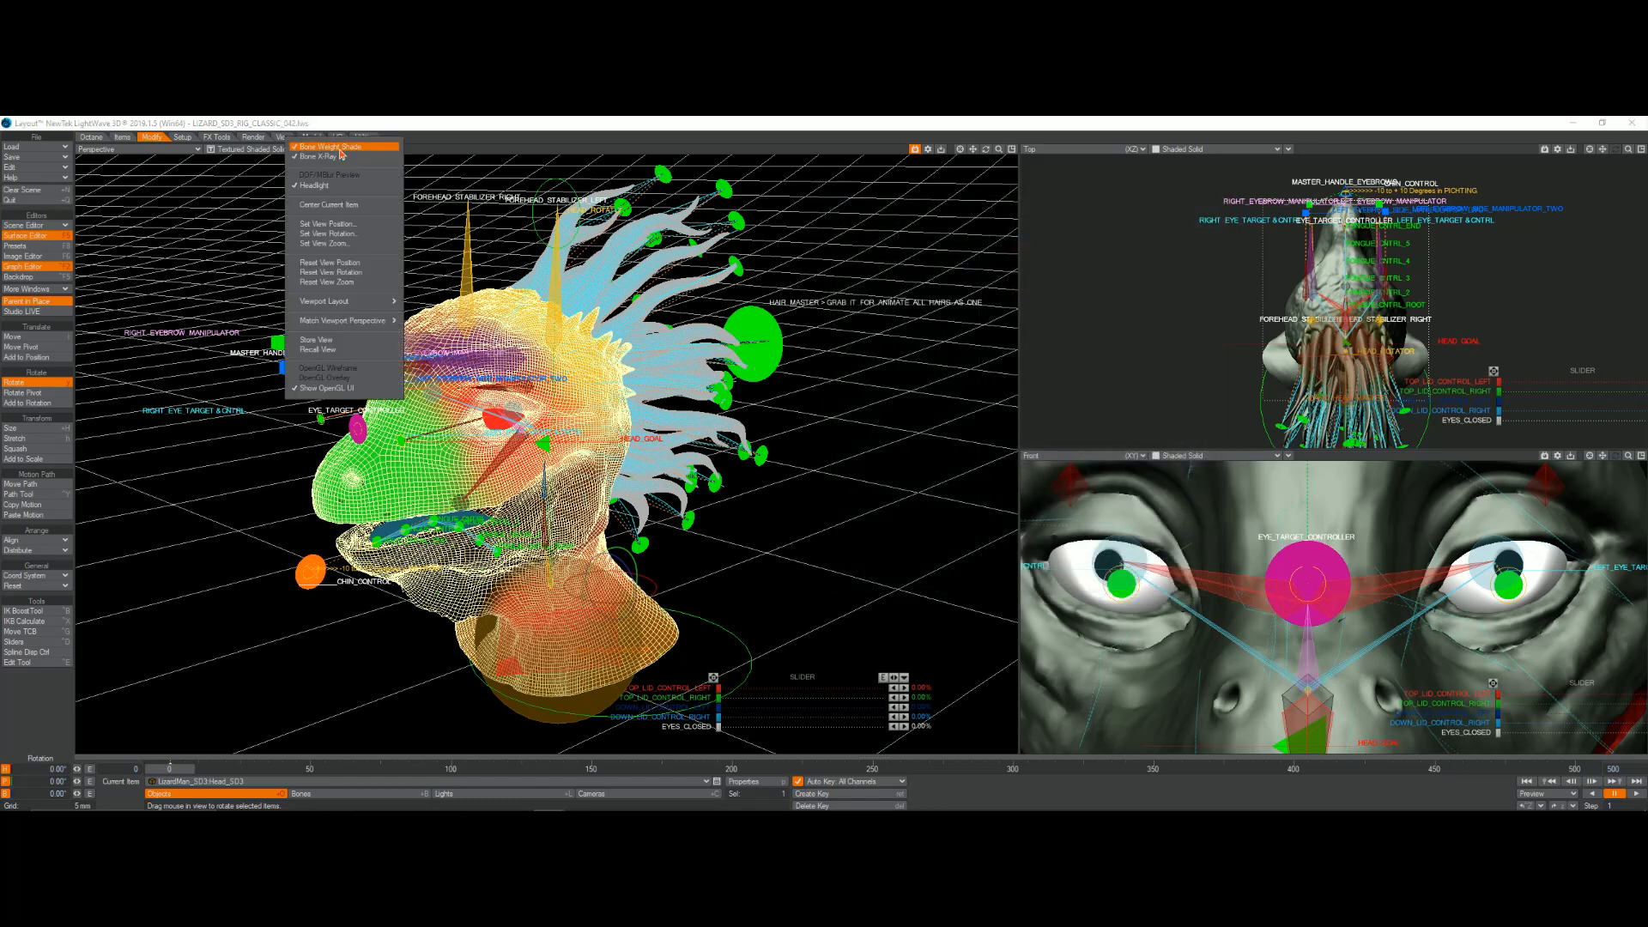
{"action": "left_click", "coordinate": [340, 148]}
{"action": "left_click", "coordinate": [332, 151]}
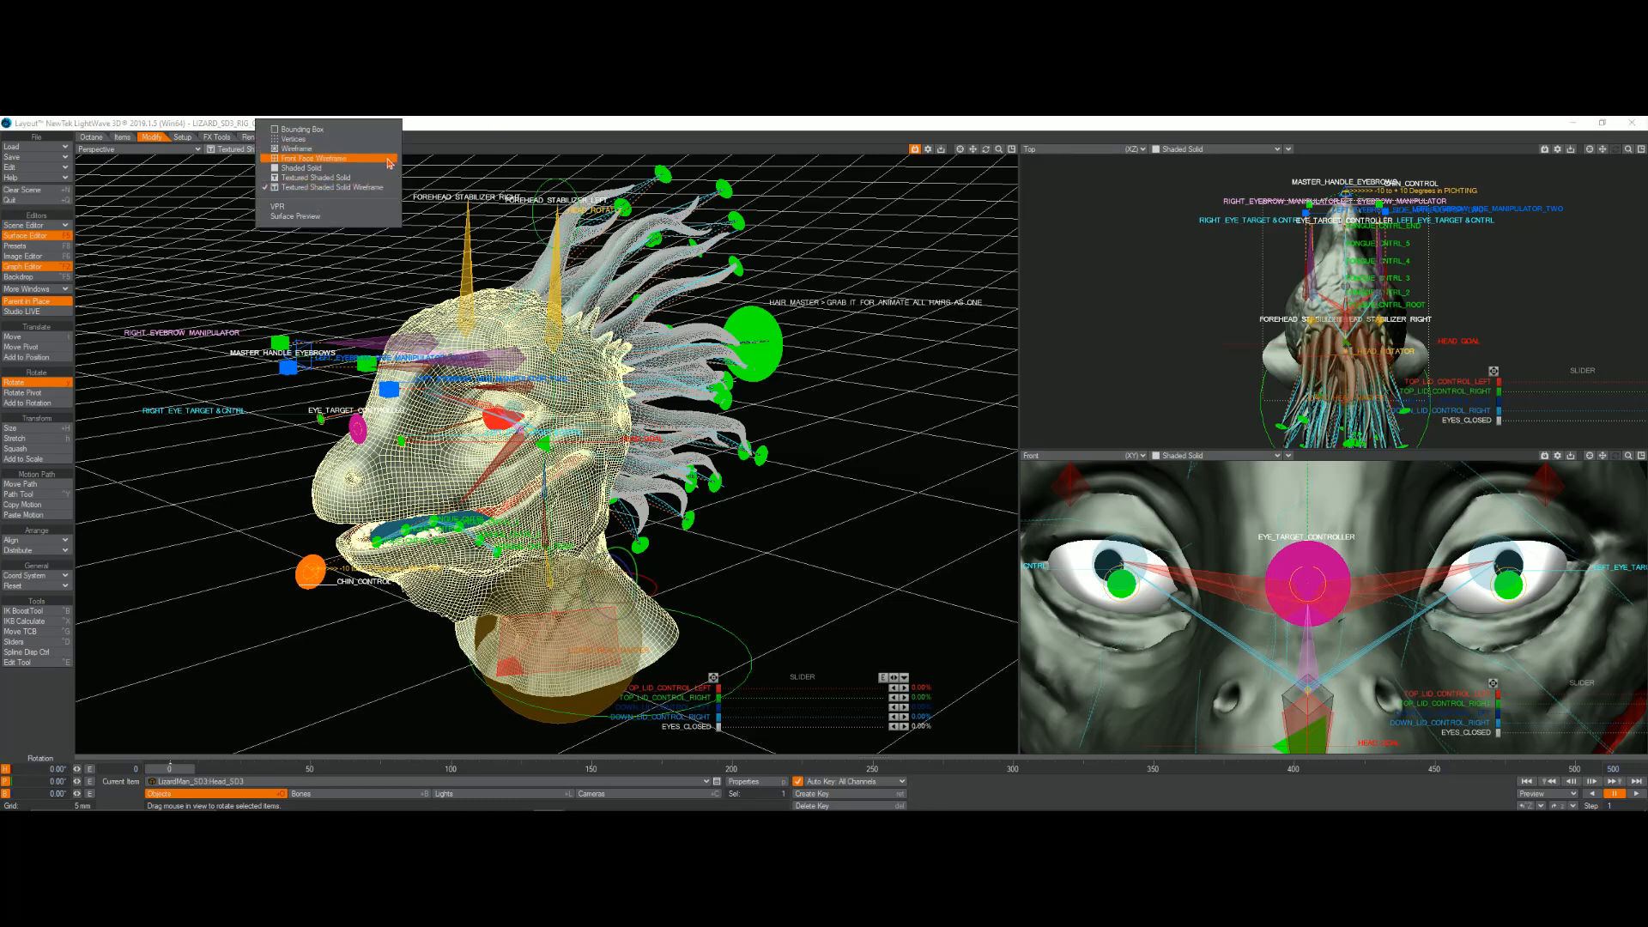
{"action": "left_click", "coordinate": [344, 152]}
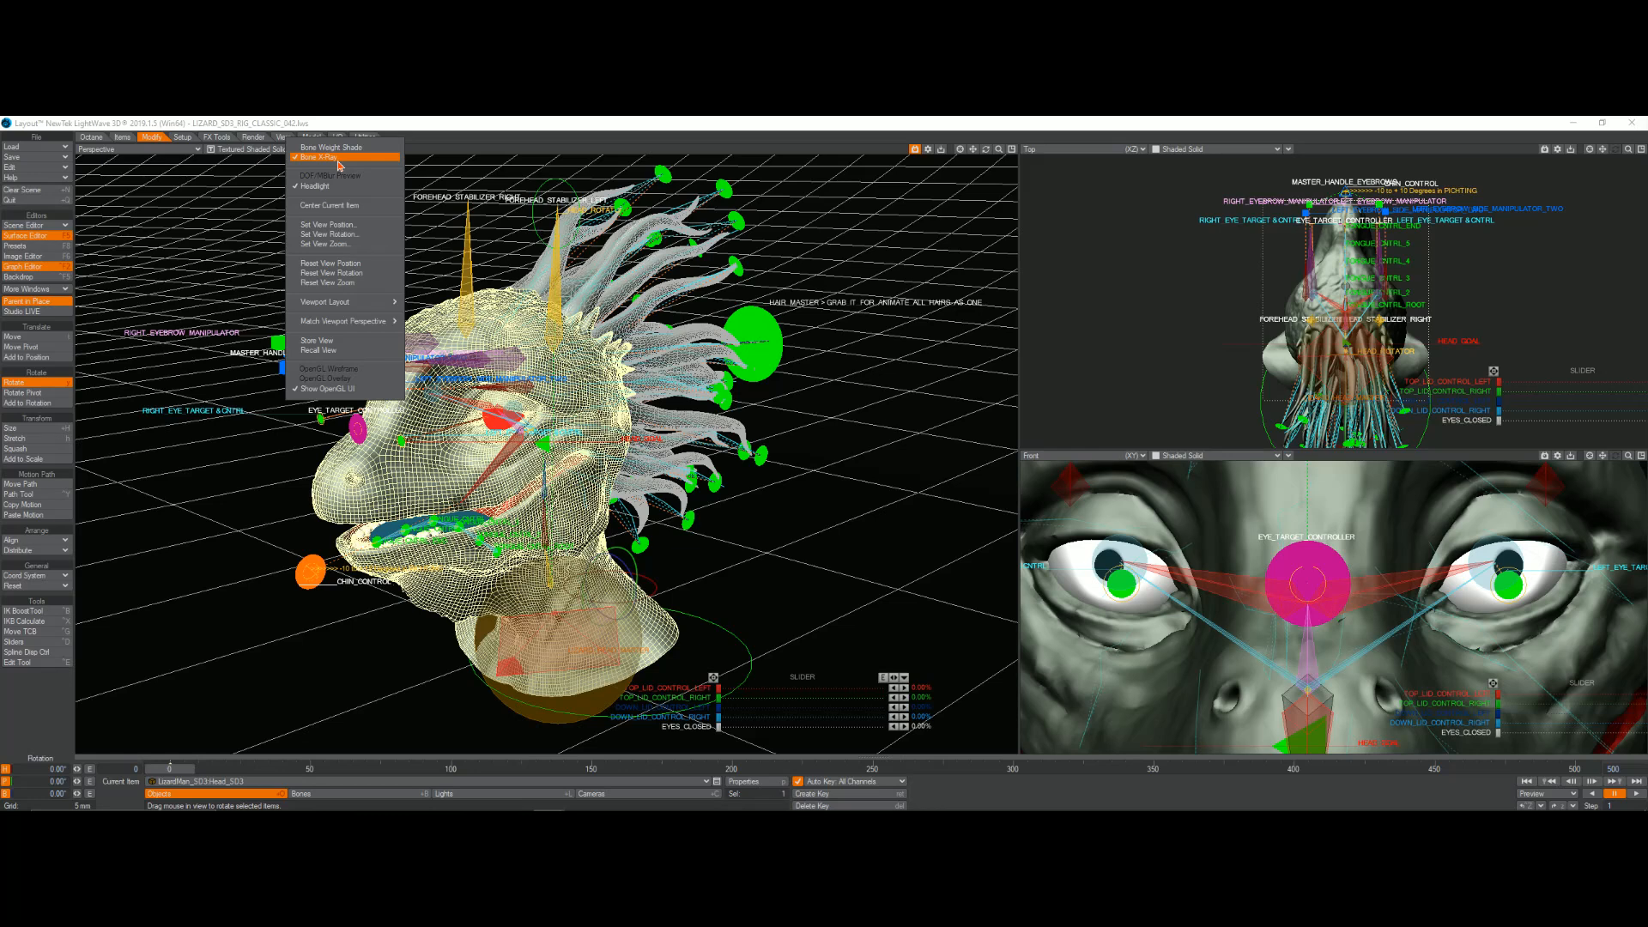
{"action": "left_click", "coordinate": [339, 160]}
Step: Return the perspective viewport to Textured Shaded Solid and turn off Bone Weight Shade
{"action": "left_click", "coordinate": [253, 150]}
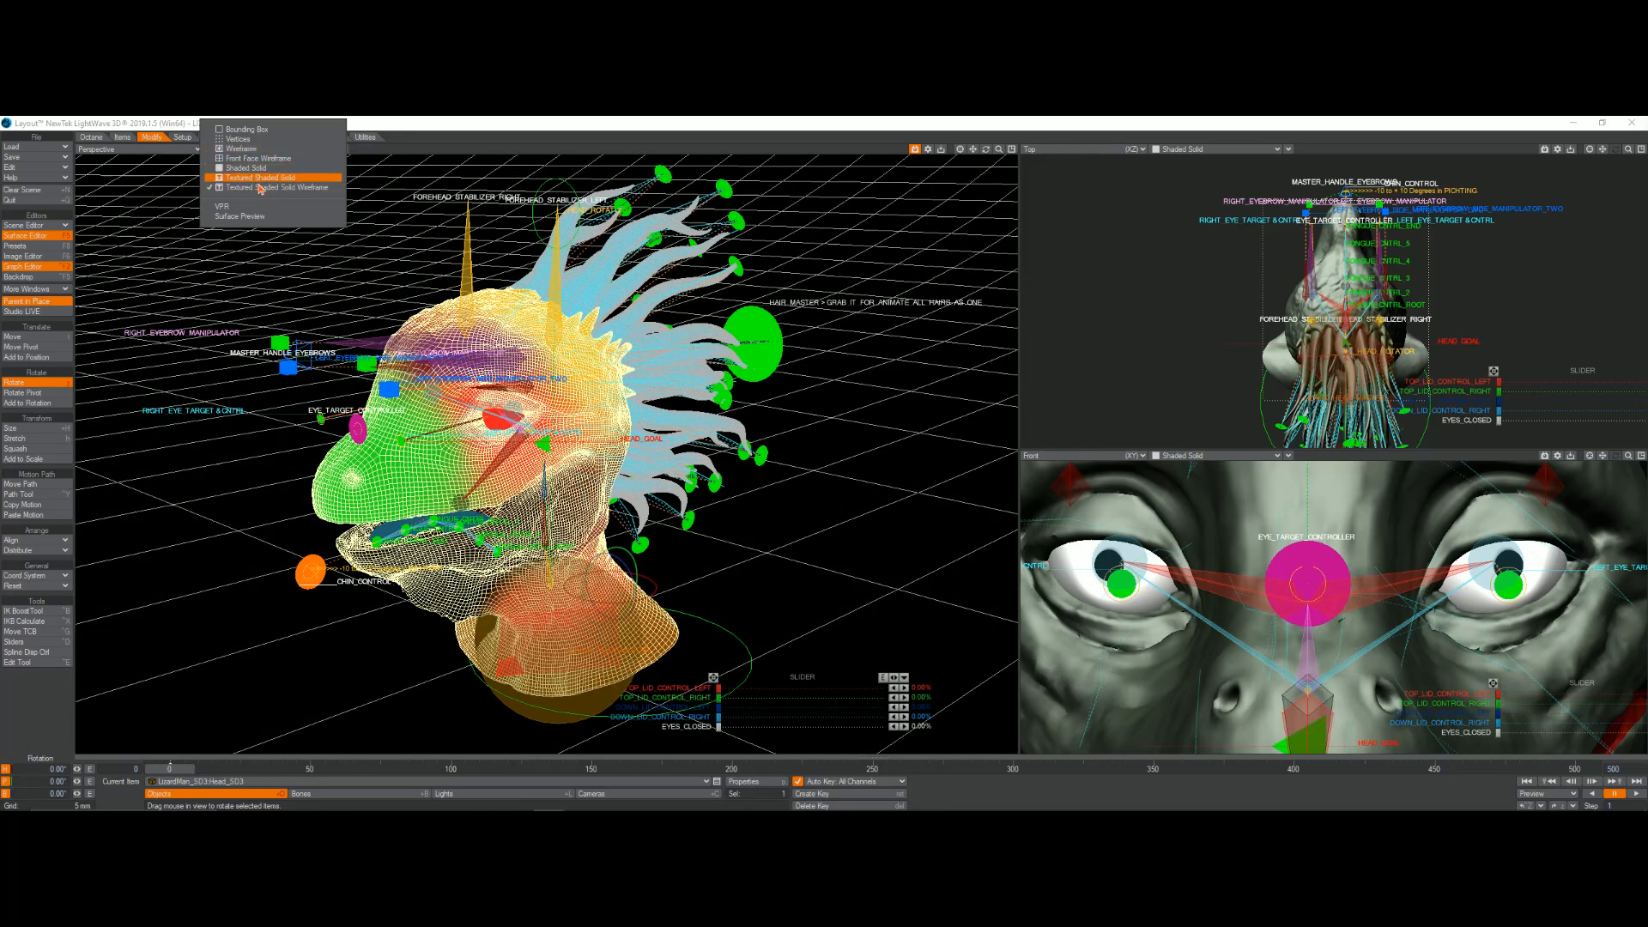
{"action": "left_click", "coordinate": [255, 178]}
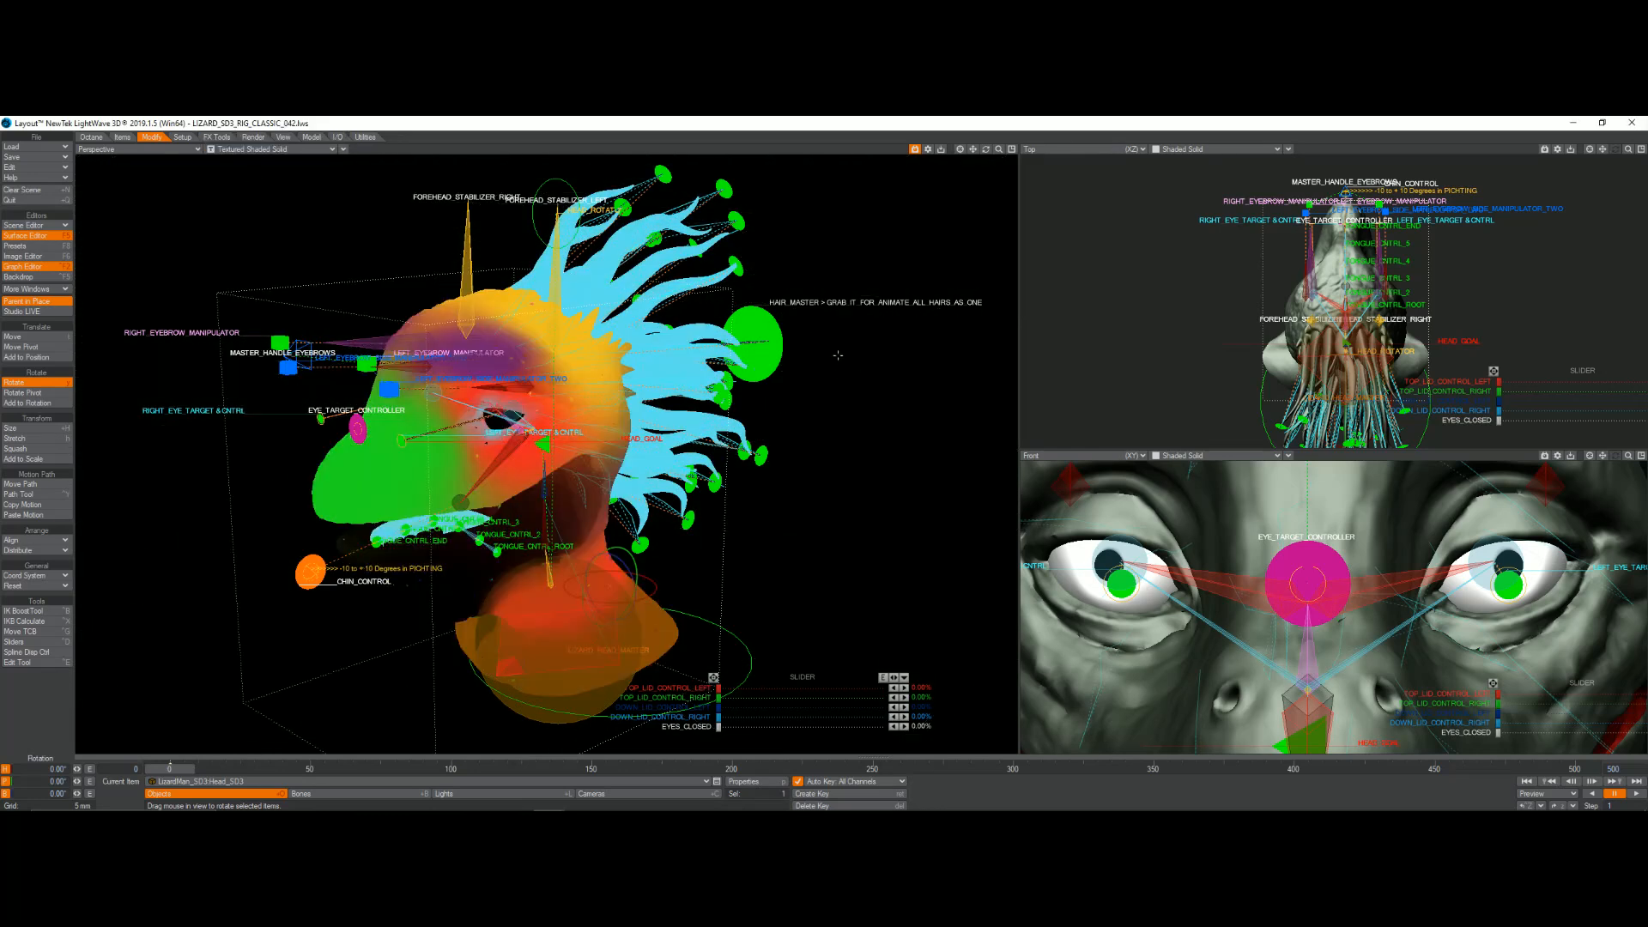
{"action": "left_click", "coordinate": [320, 150]}
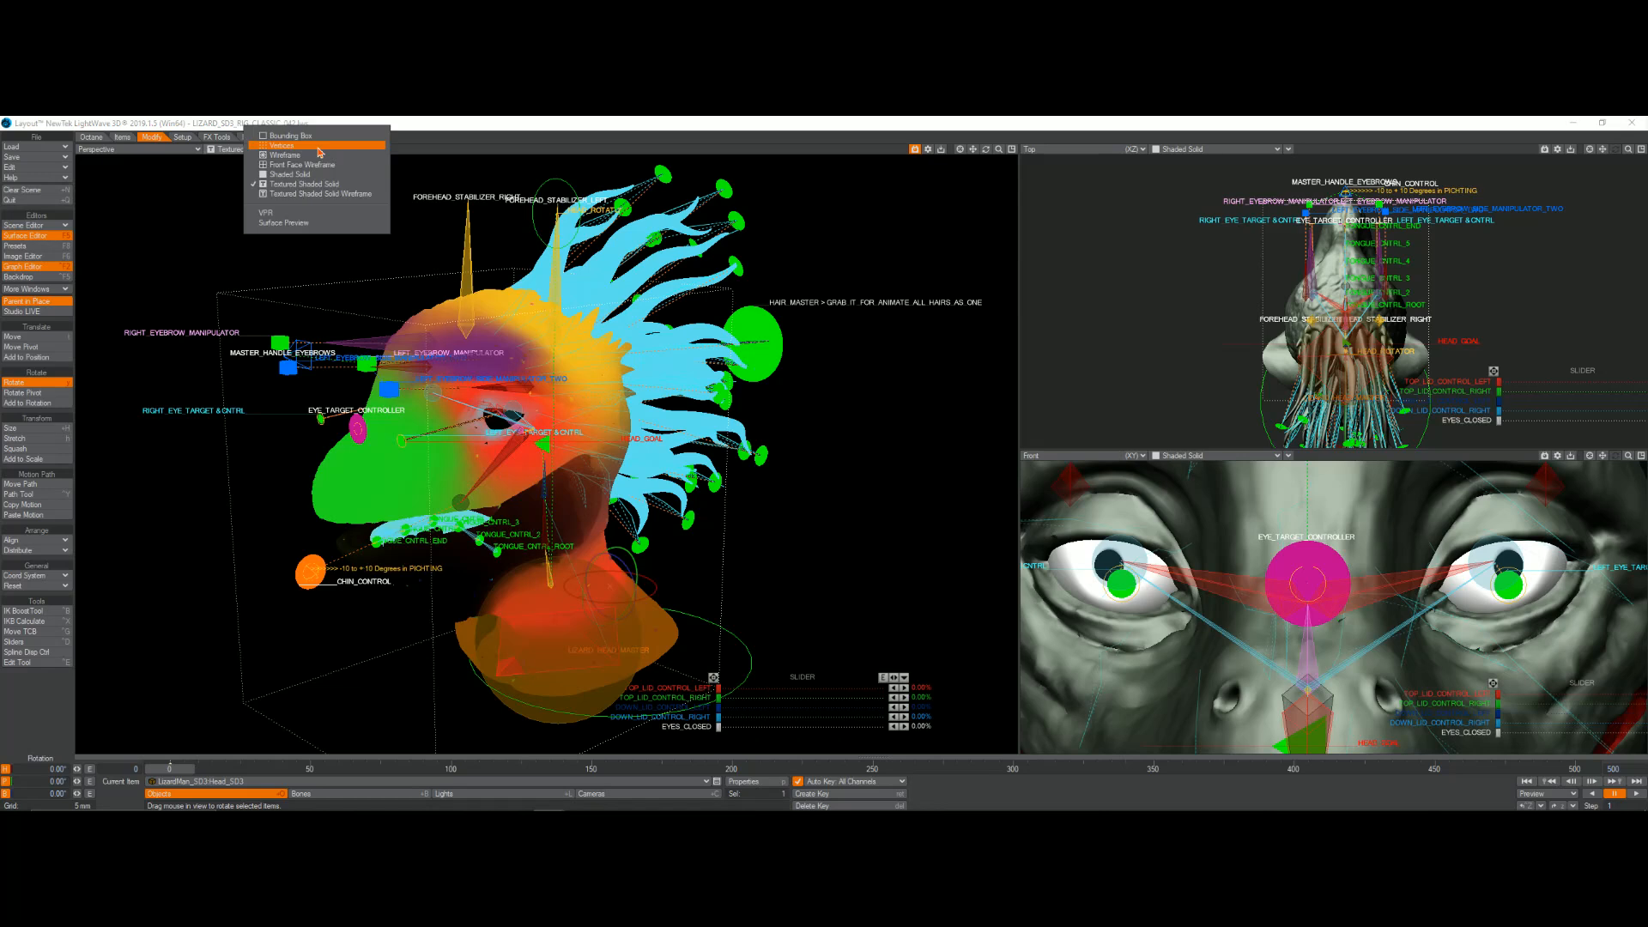
{"action": "left_click", "coordinate": [418, 125]}
{"action": "left_click", "coordinate": [342, 149]}
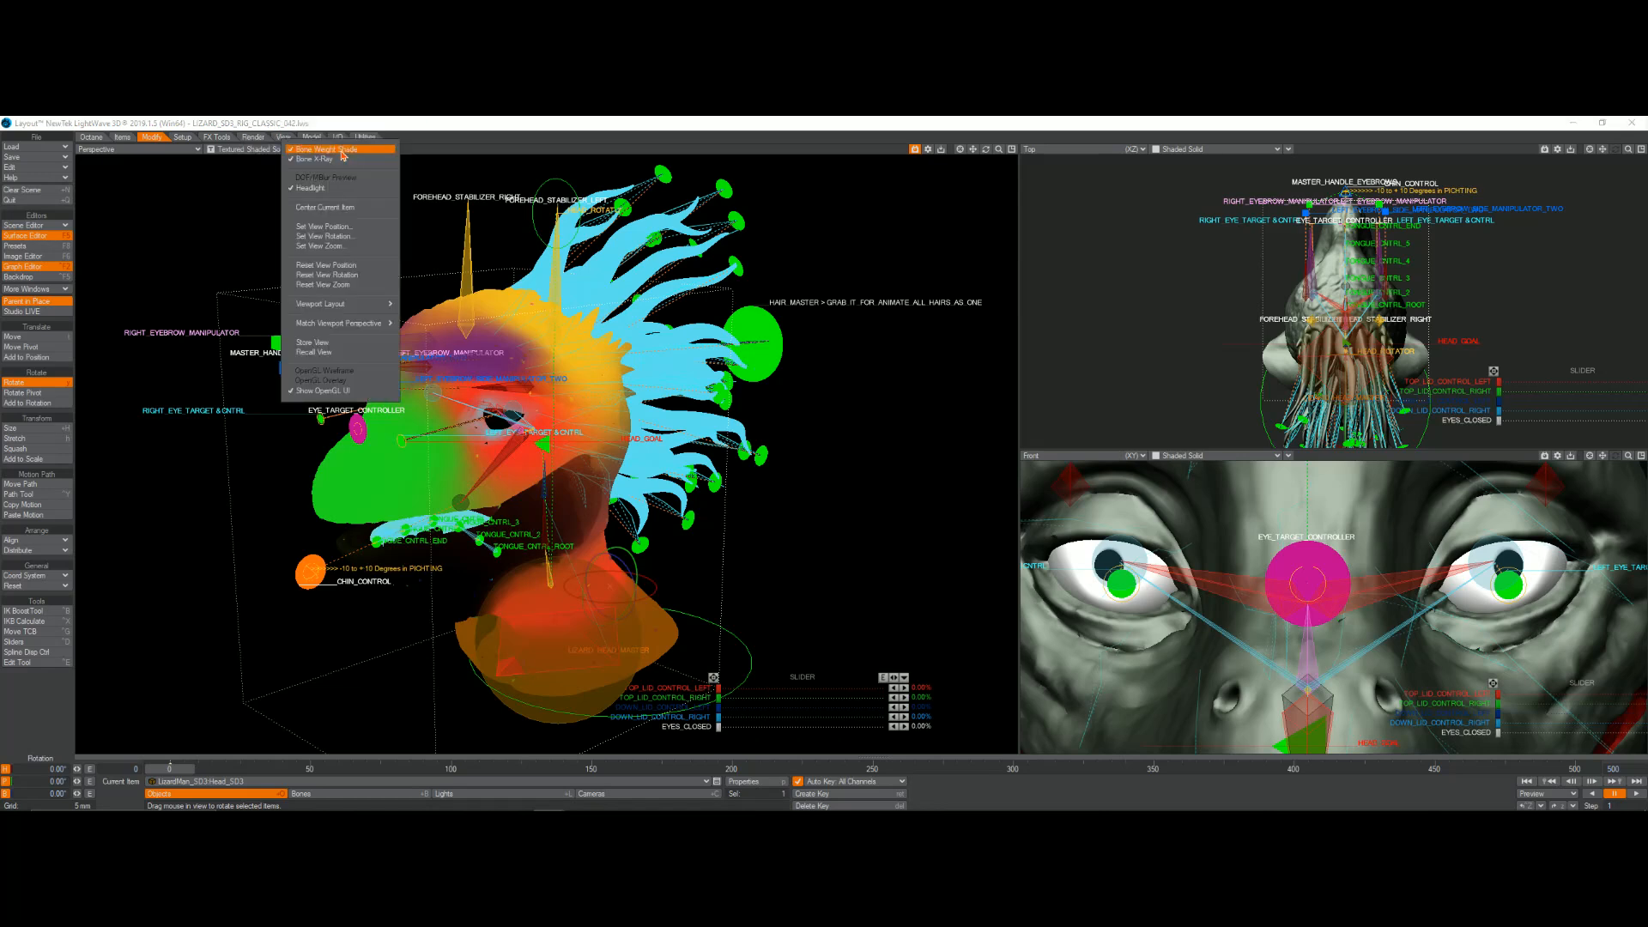
{"action": "left_click", "coordinate": [342, 150]}
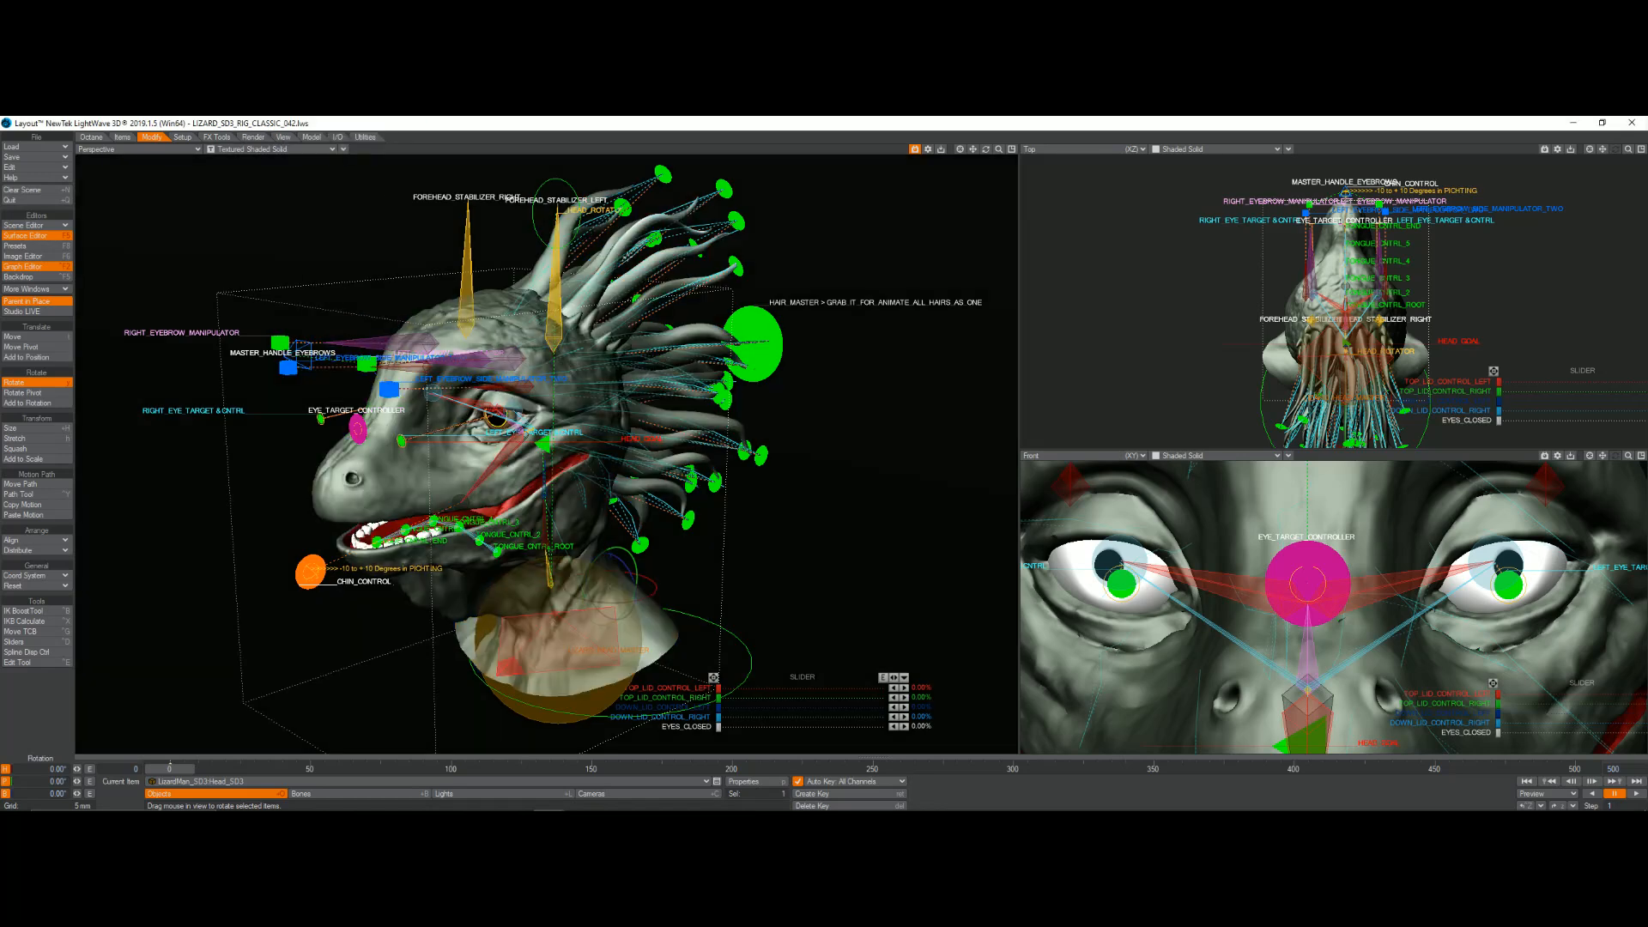